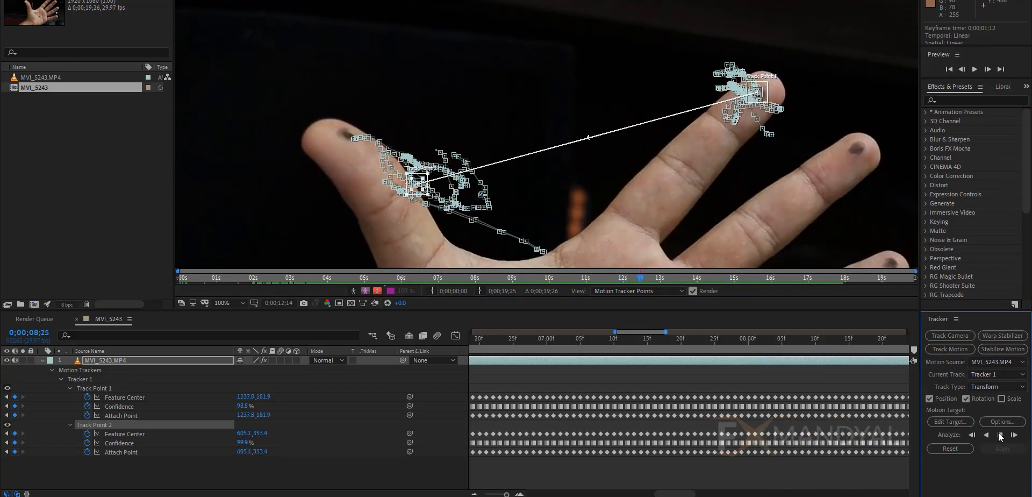
- Undo the last tracking analysis and check frames around 0;00;08;00 for where Track Point 2 drifts off the thumb mark
key("ctrl+z")
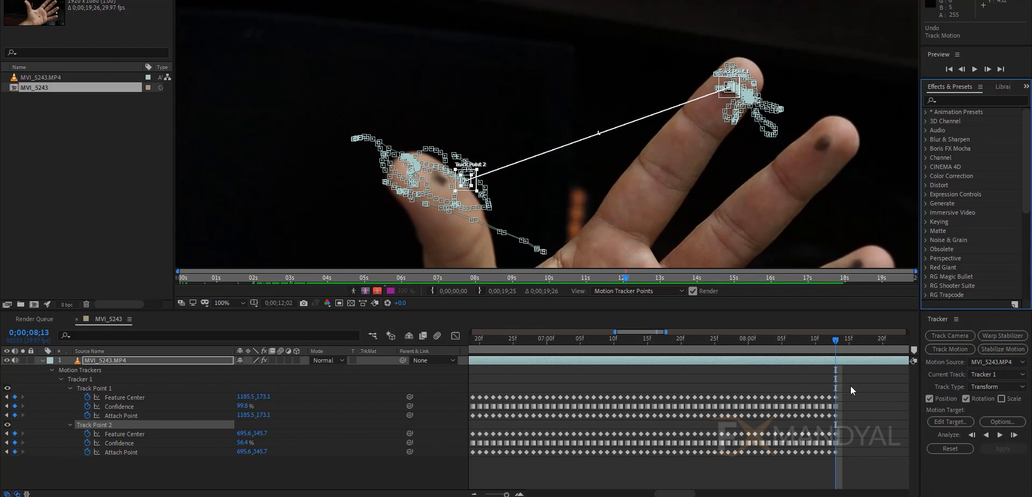
left_click_drag(832, 346, 740, 342)
scroll(321, 106, "up", 1)
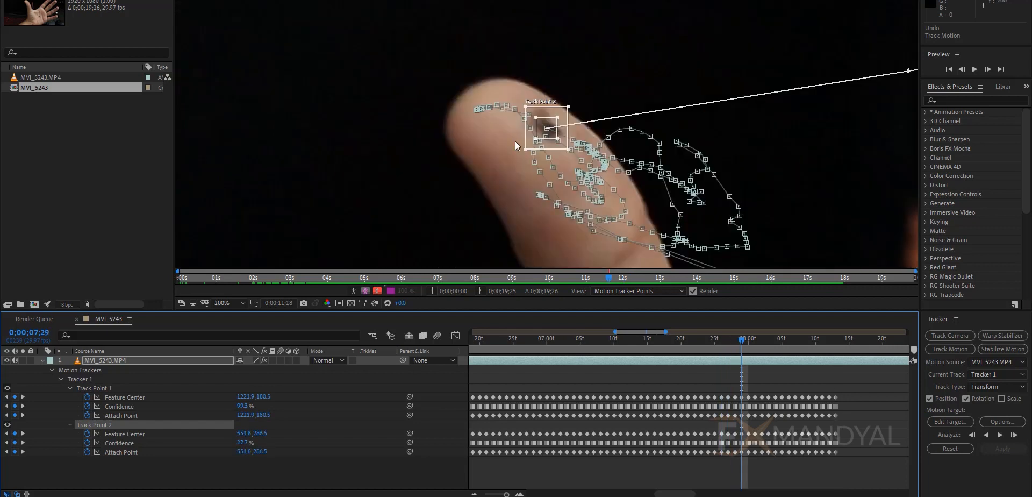
scroll(546, 129, "up", 1)
key("Page_Down")
key("Page_Down")
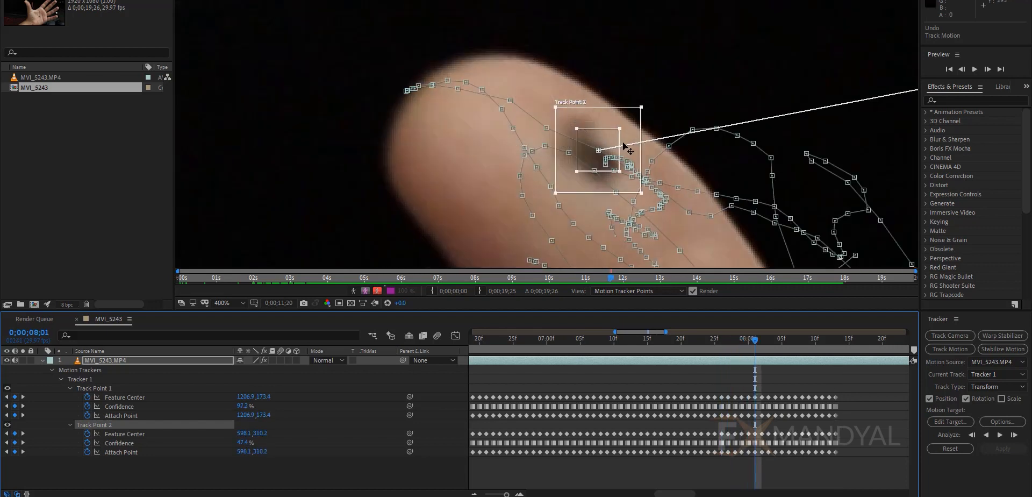
key("Page_Up")
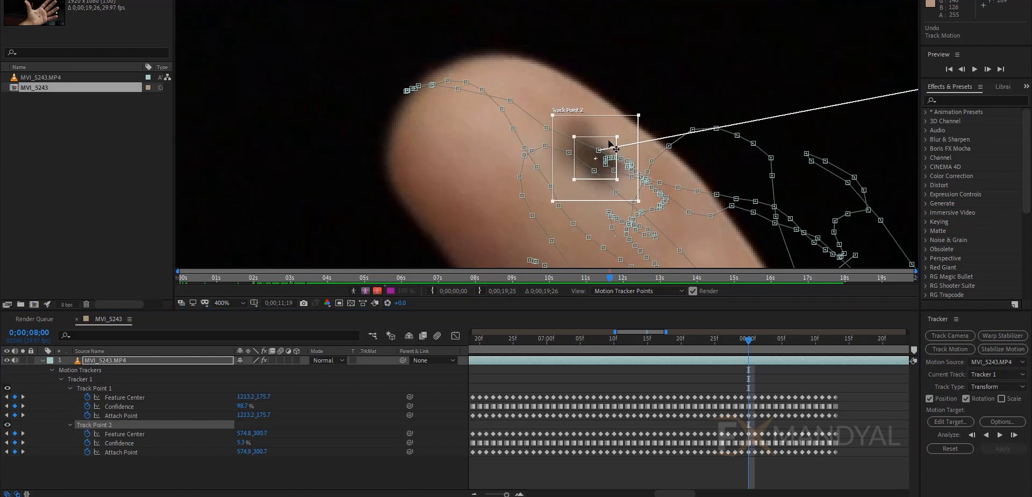
key("Page_Down")
key("Page_Down")
key("Page_Down")
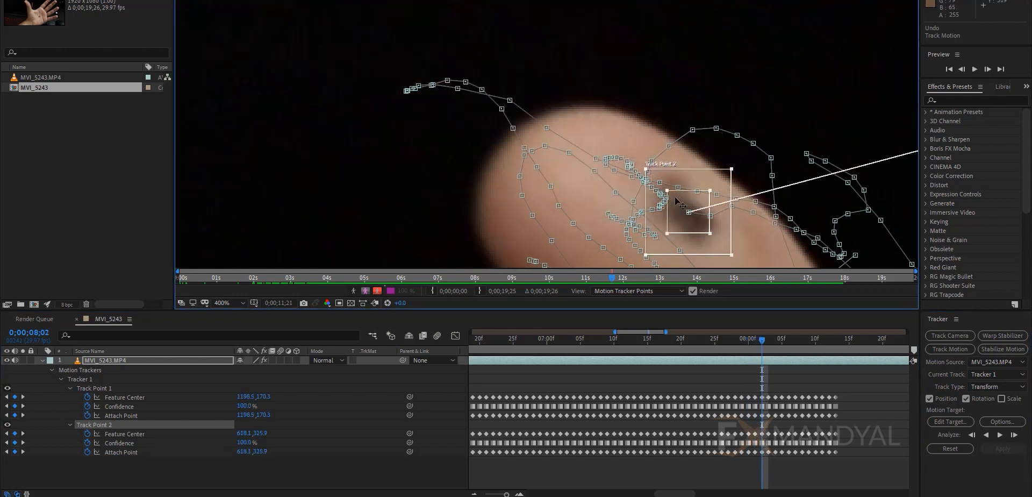
- Correct Track Point 2 frame by frame from 0;00;08;02 to about 0;00;09;06 so it sits on the thumb's dark mark
left_click_drag(699, 216, 554, 169)
key("Page_Down")
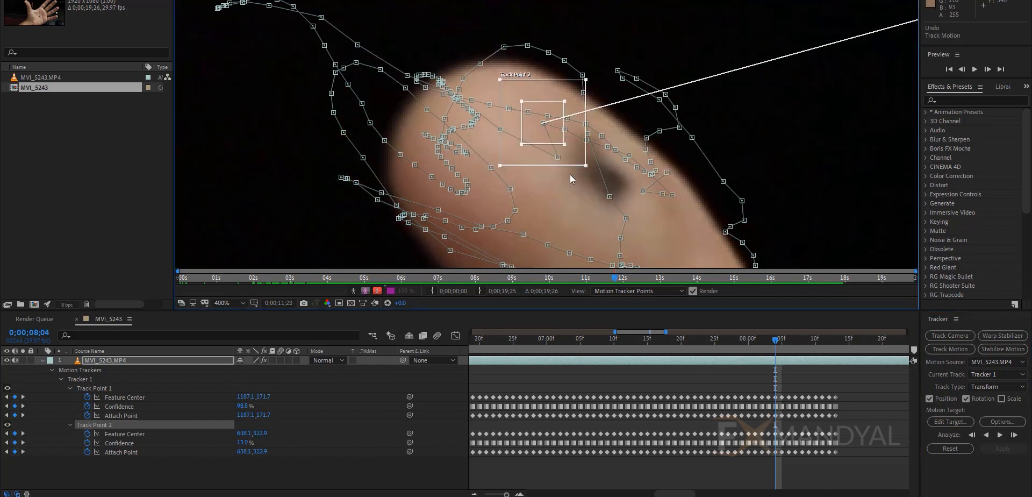
key("Page_Down")
key("Page_Down")
key("Page_Down")
key("Page_Down")
key("Page_Down")
key("Page_Down")
key("Page_Down")
key("Page_Down")
key("Page_Down")
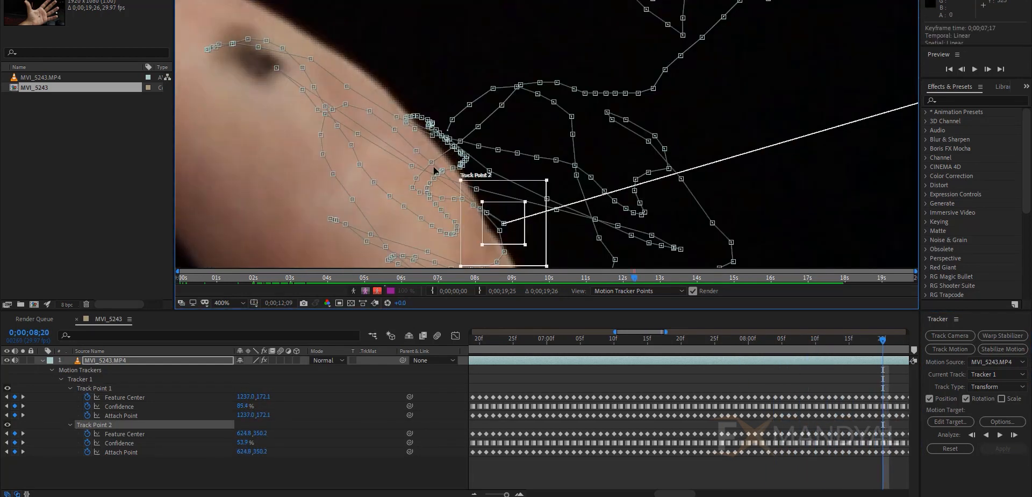
key("Page_Down")
key("Page_Down")
left_click_drag(466, 215, 232, 69)
key("Page_Down")
key("Page_Down")
key("Page_Down")
key("Page_Down")
key("Page_Down")
key("Page_Down")
key("Page_Down")
key("Page_Down")
key("Page_Down")
key("Page_Down")
key("Page_Down")
key("Page_Down")
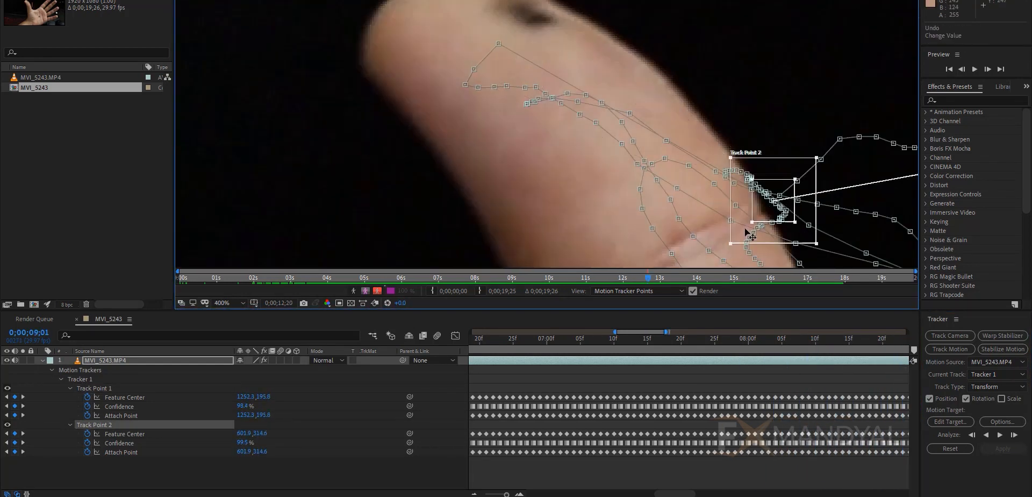
key("Page_Down")
key("Page_Down")
key("Page_Down")
key("Page_Down")
key("Page_Down")
key("Page_Down")
left_click_drag(790, 253, 591, 96)
key("Page_Down")
key("Page_Down")
key("Page_Down")
key("Page_Down")
key("Page_Down")
left_click_drag(642, 202, 493, 80)
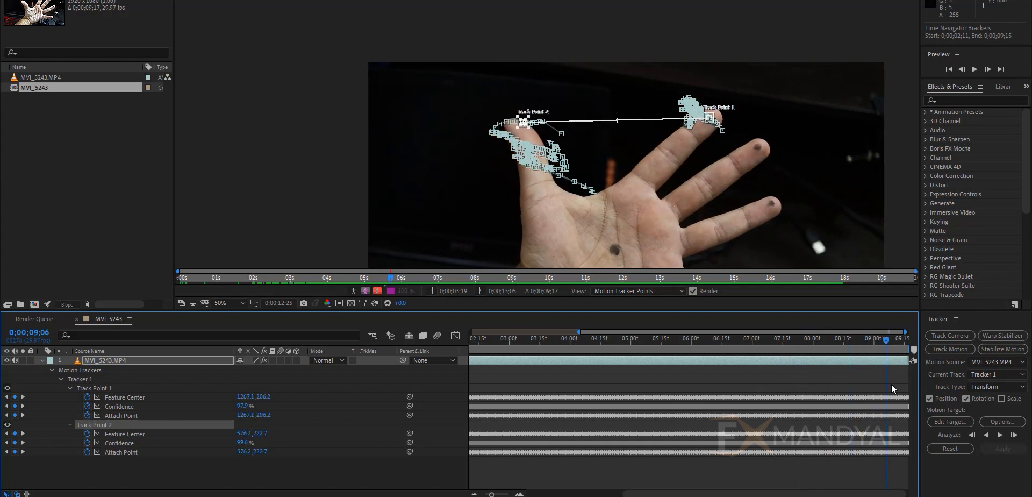
- Examine how Track Point 1 follows the index fingertip mark at 0;00;09;08 and at 0;00;07;17
scroll(809, 165, "up", 1)
left_click(125, 396)
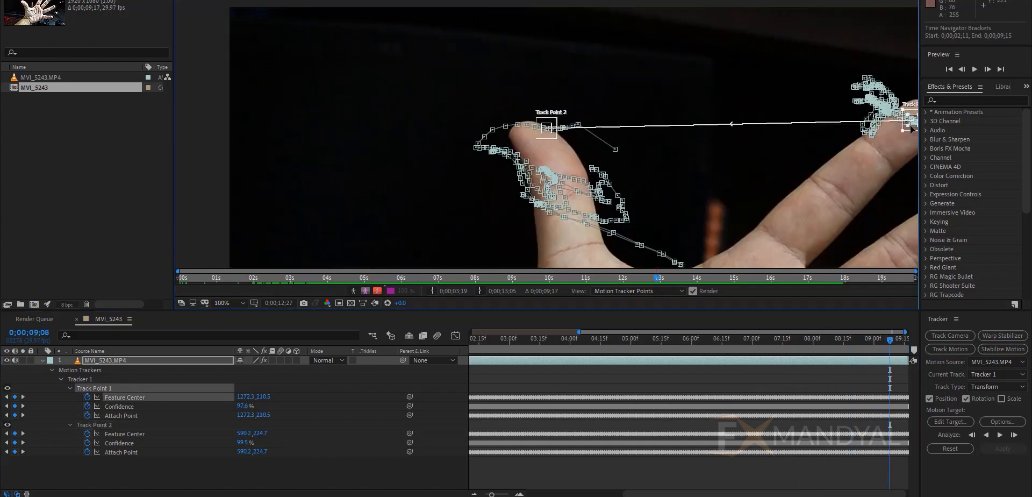
scroll(734, 136, "up", 4)
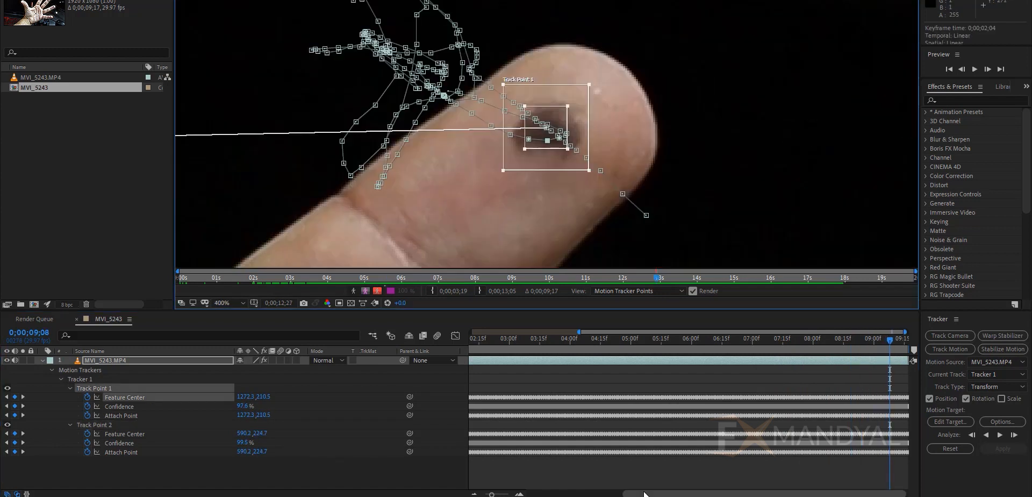
left_click_drag(857, 344, 783, 345)
scroll(513, 165, "down", 6)
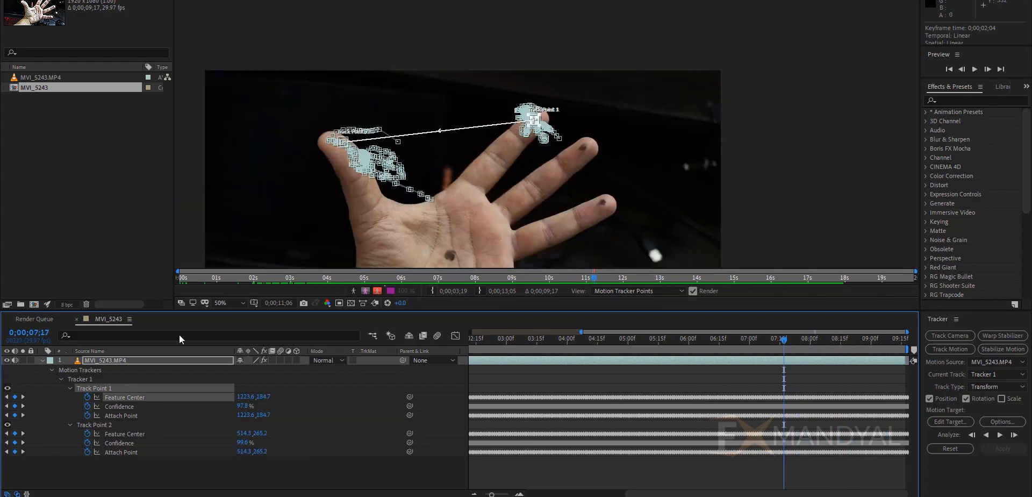
- Add a null object to the MVI_5243 composition and duplicate it
right_click(152, 477)
mouse_move(228, 361)
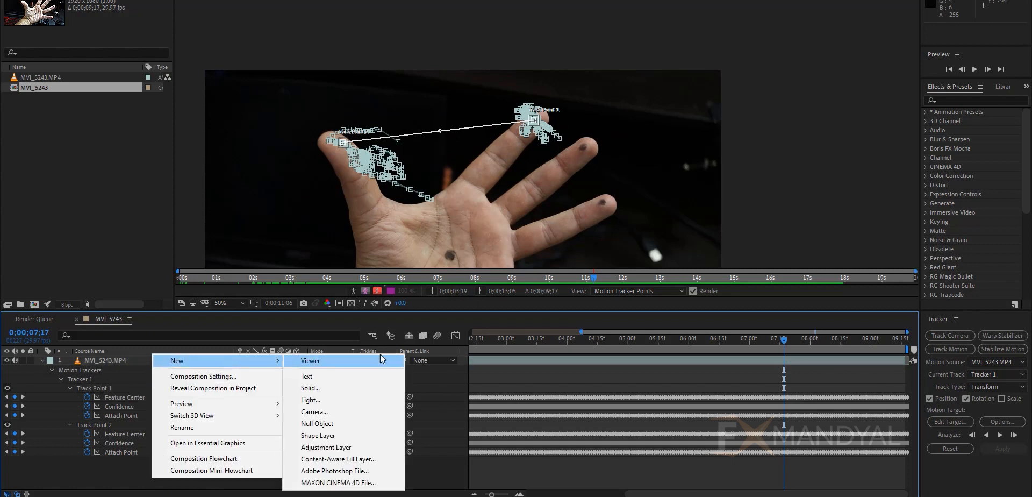
left_click(324, 423)
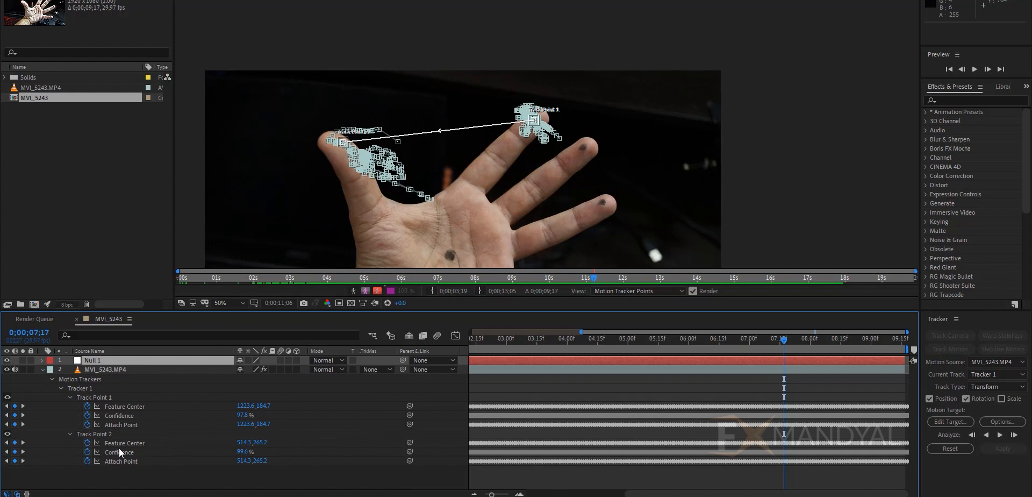
key("ctrl+d")
- Rename the upper null layer as Thumb and the lower null layer as 1st
right_click(105, 357)
left_click(131, 339)
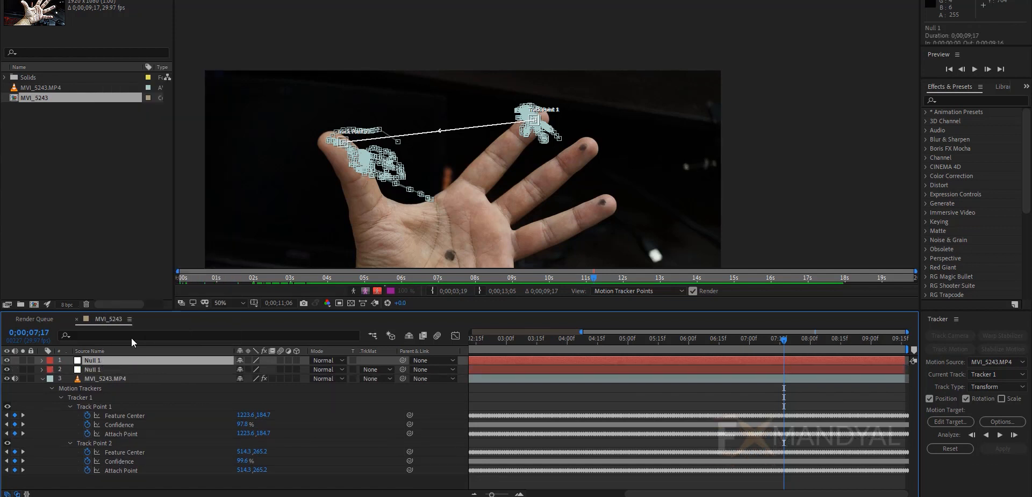
type("Thumb")
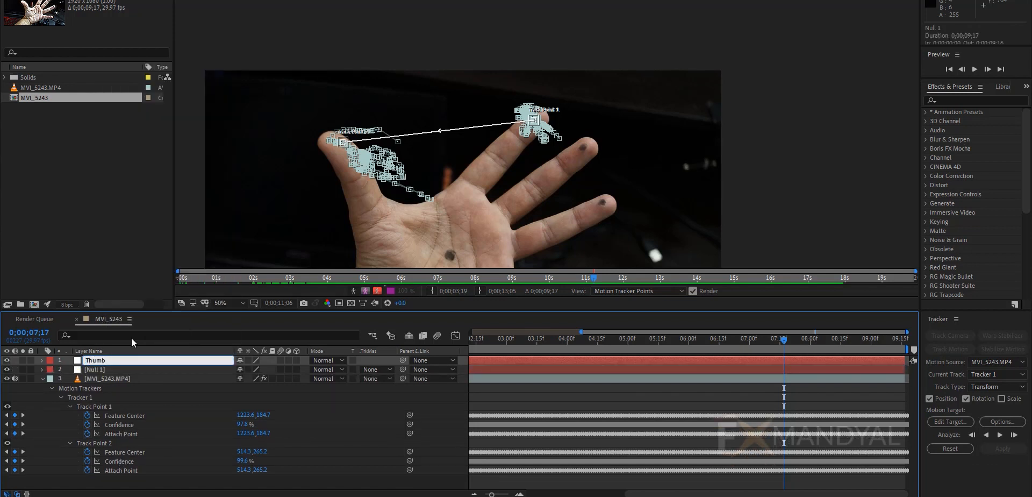
double_click(97, 369)
key("Return")
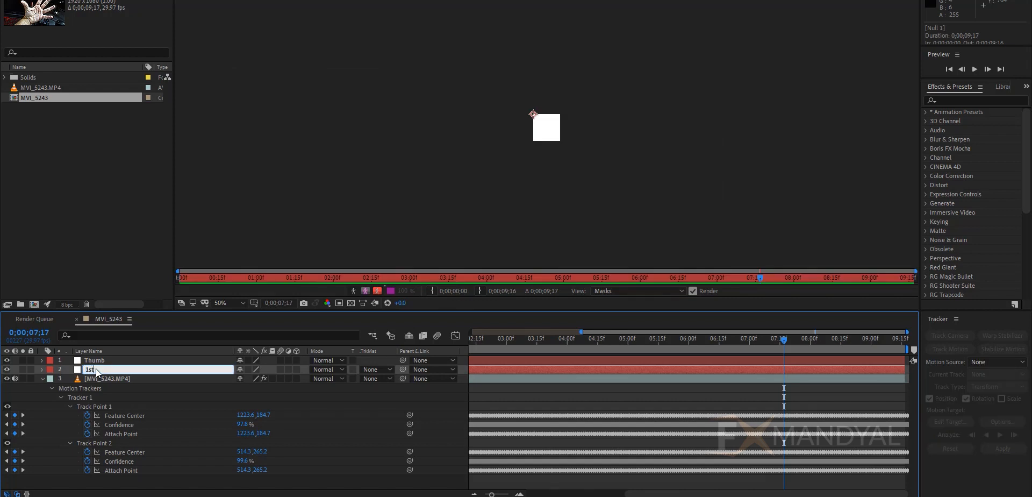
type("1st")
- Set the tracker's motion source to the MVI_5243.MP4 layer and look at its motion target without changing it
left_click(107, 378)
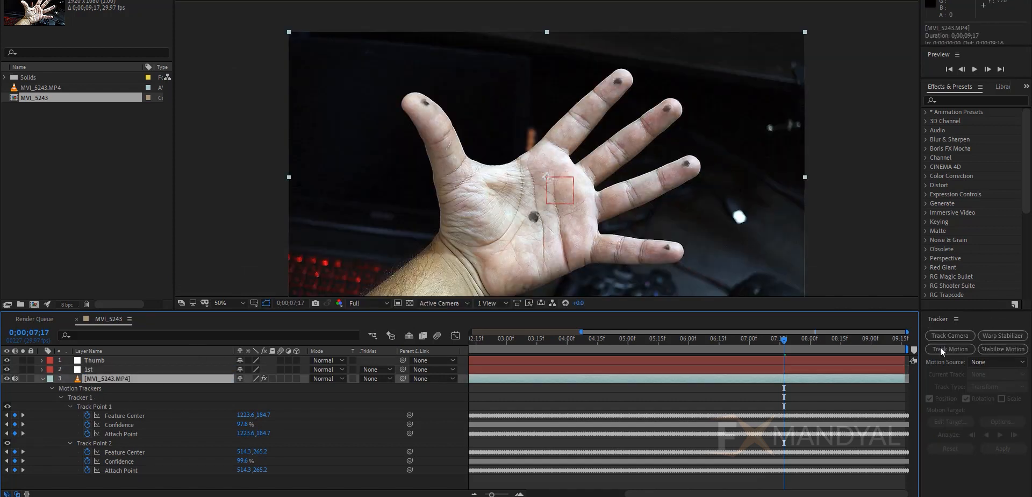
left_click(94, 399)
left_click(98, 406)
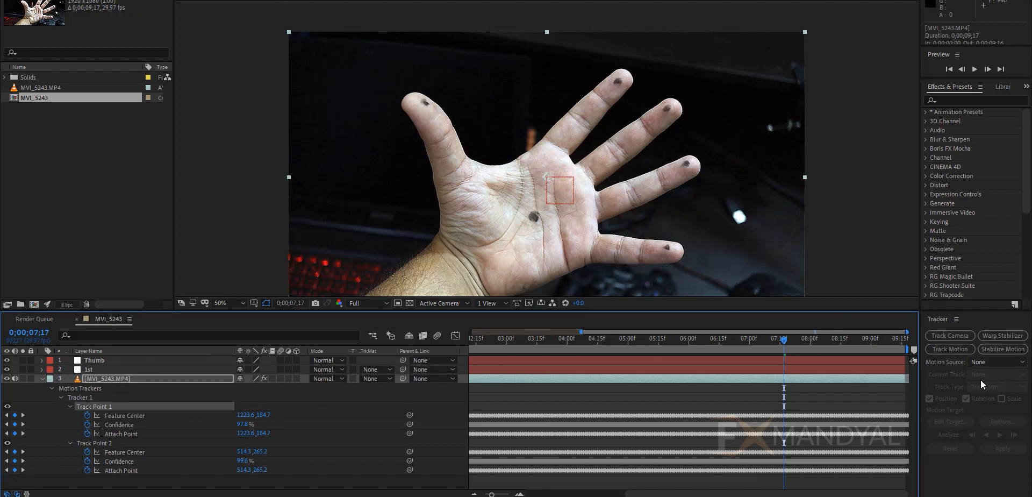
left_click(997, 362)
left_click(996, 410)
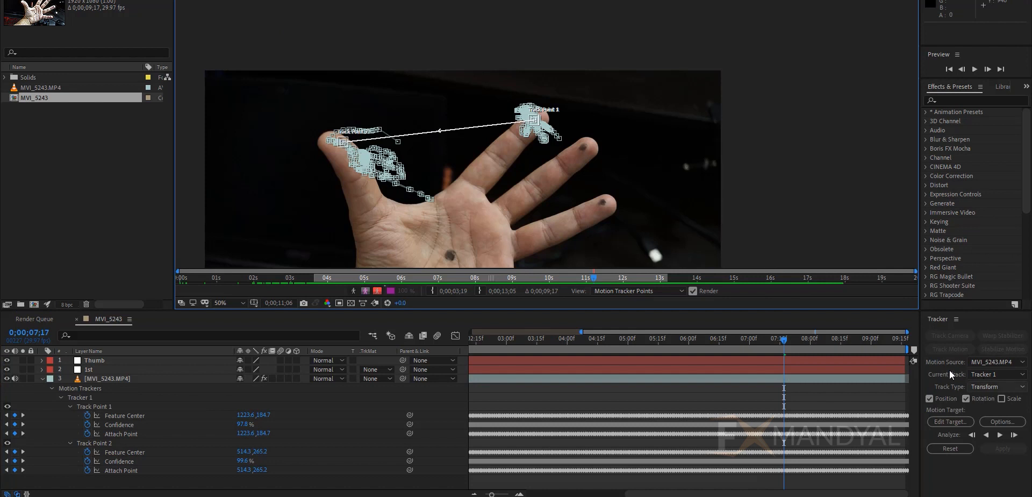
left_click(938, 422)
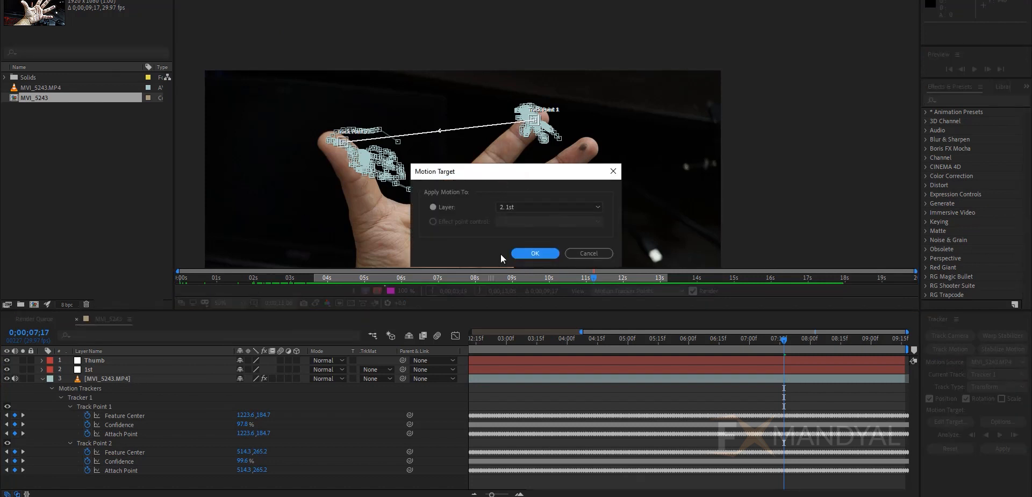
left_click(588, 253)
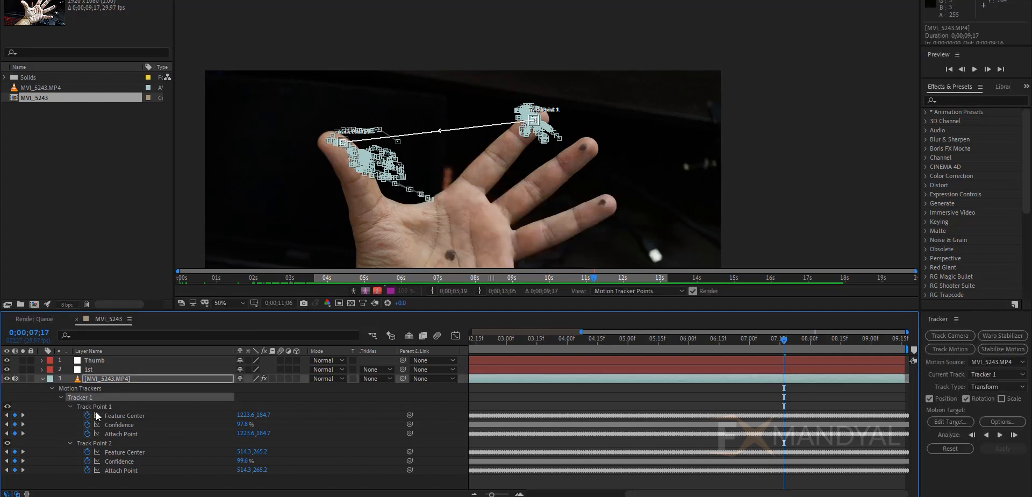
- Duplicate Tracker 1, then delete Track Point 1 from the original and Track Point 2 from the duplicate
key("ctrl+d")
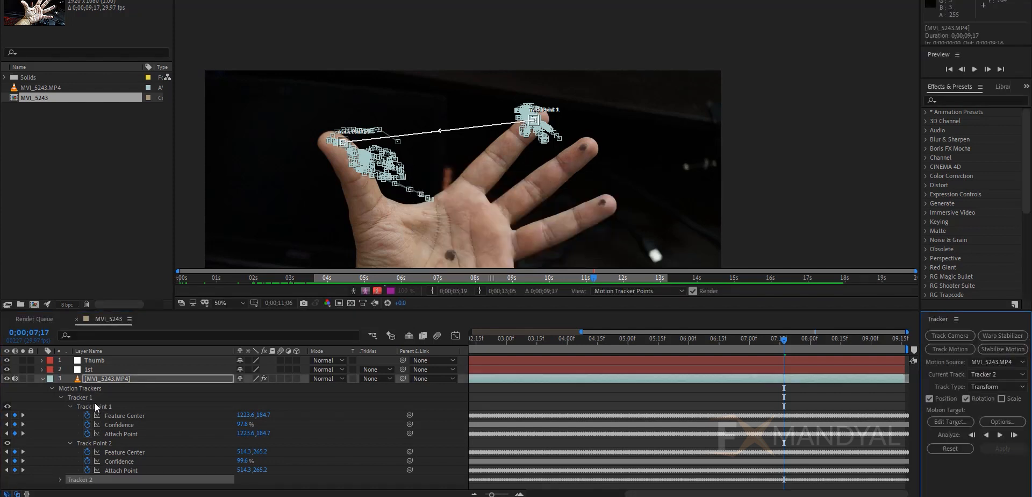
left_click(94, 404)
key("Delete")
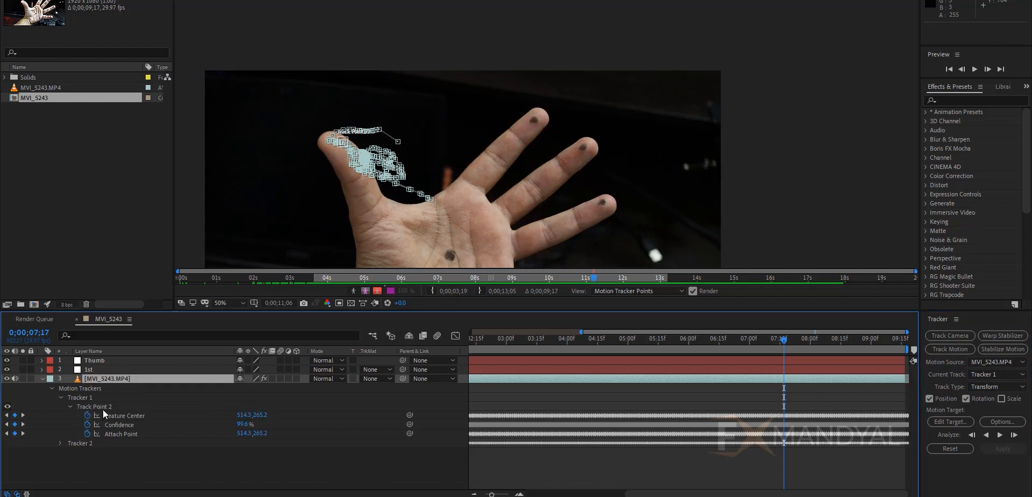
left_click(59, 443)
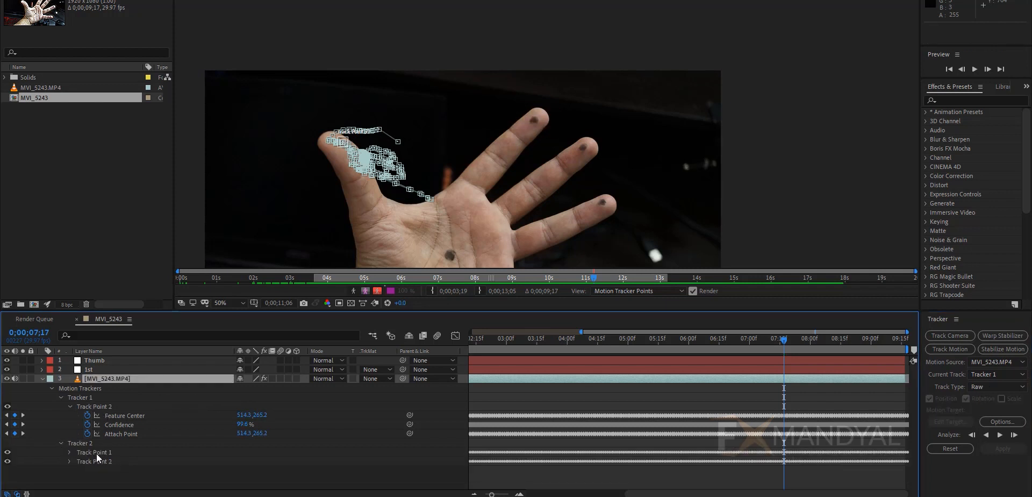
left_click(96, 455)
key("Delete")
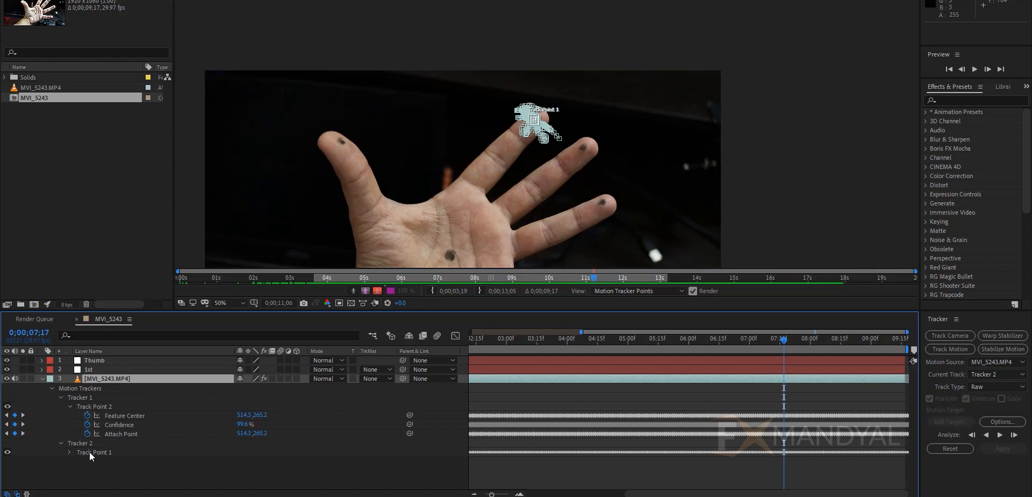
- Try changing Tracker 1's track type to Transform and delete the added Track Point 3
left_click(95, 397)
left_click(997, 374)
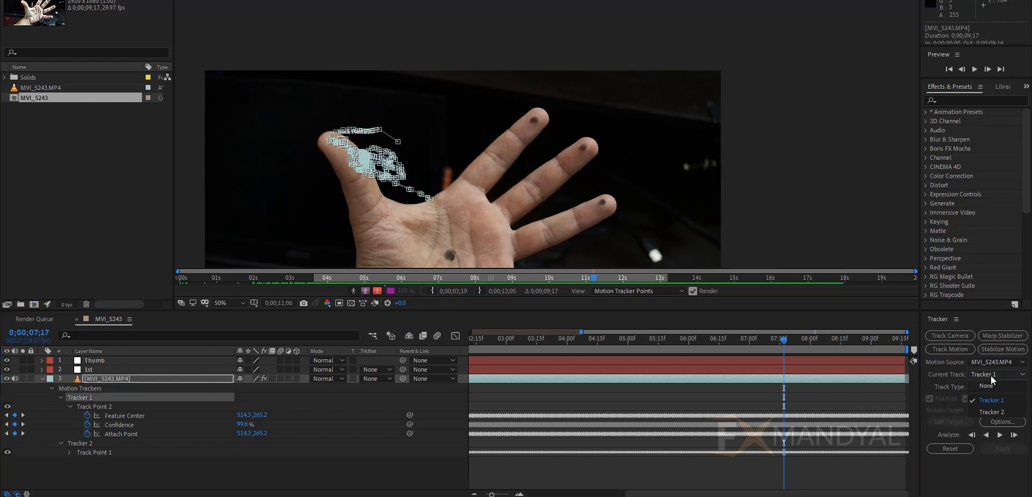
left_click(991, 401)
left_click(1002, 385)
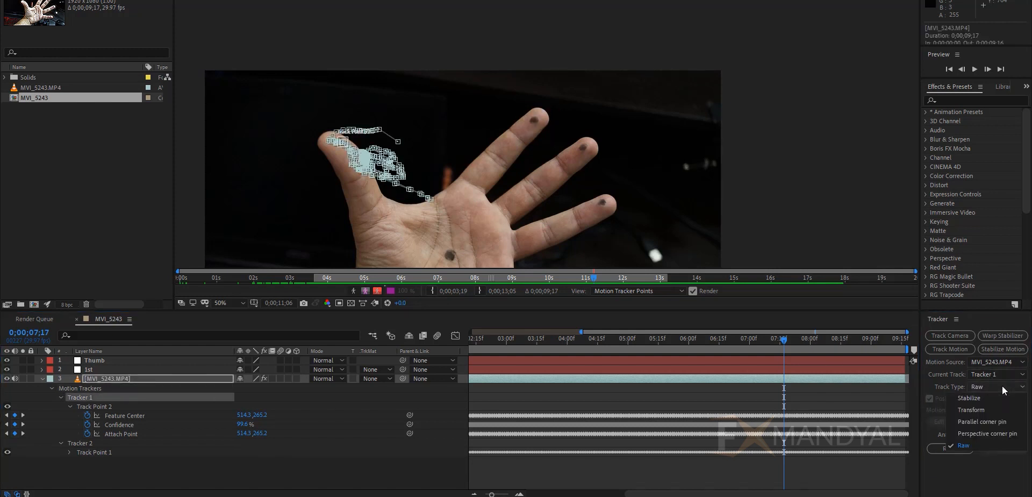
left_click(977, 408)
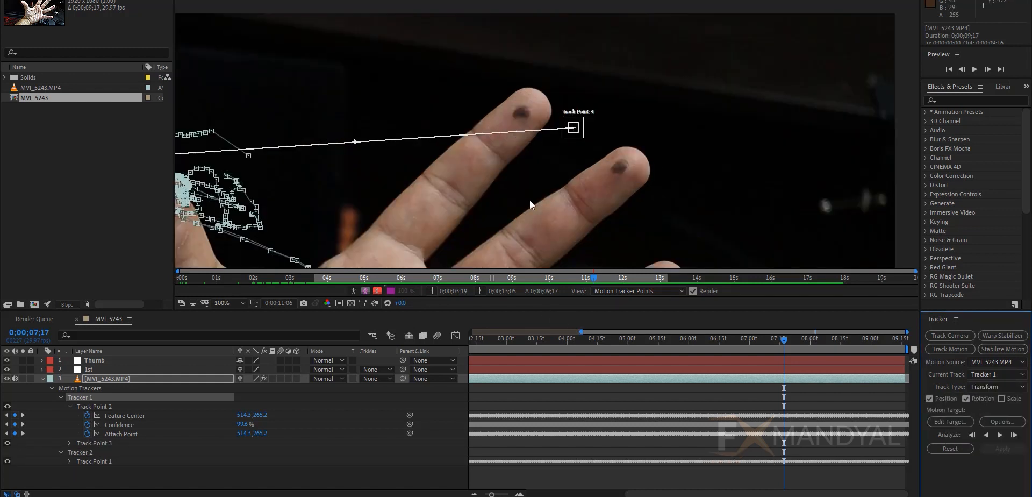
left_click_drag(711, 350, 581, 347)
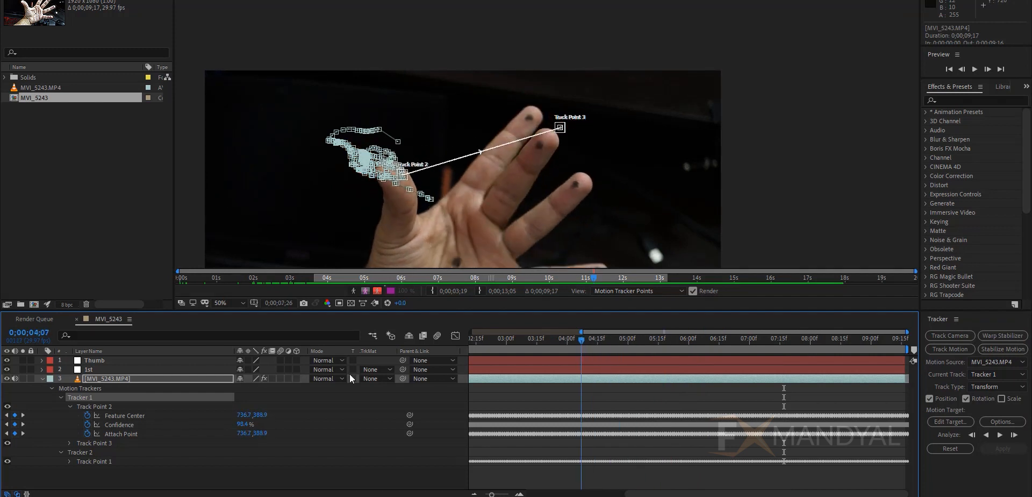
left_click(92, 444)
key("Delete")
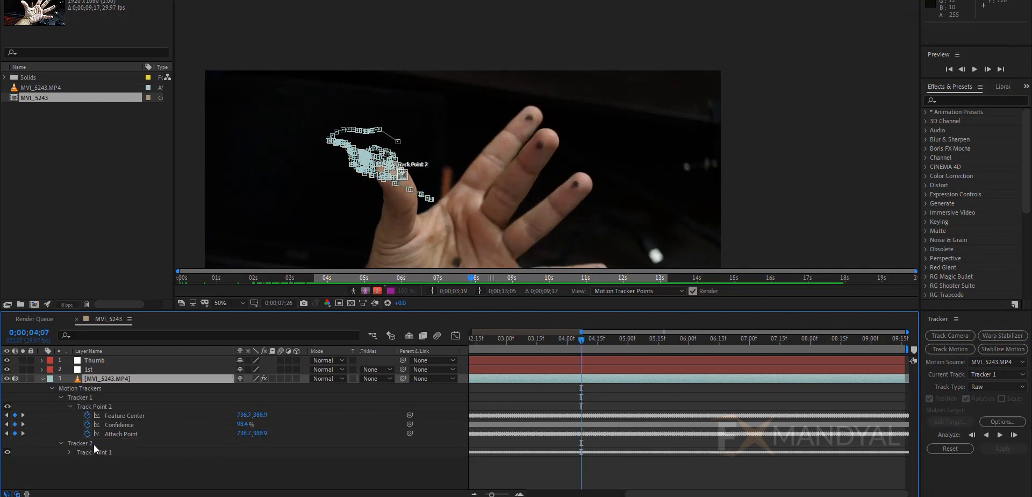
- Make Tracker 1 a Transform track for position only, containing just Track Point 2
left_click(94, 444)
left_click(91, 405)
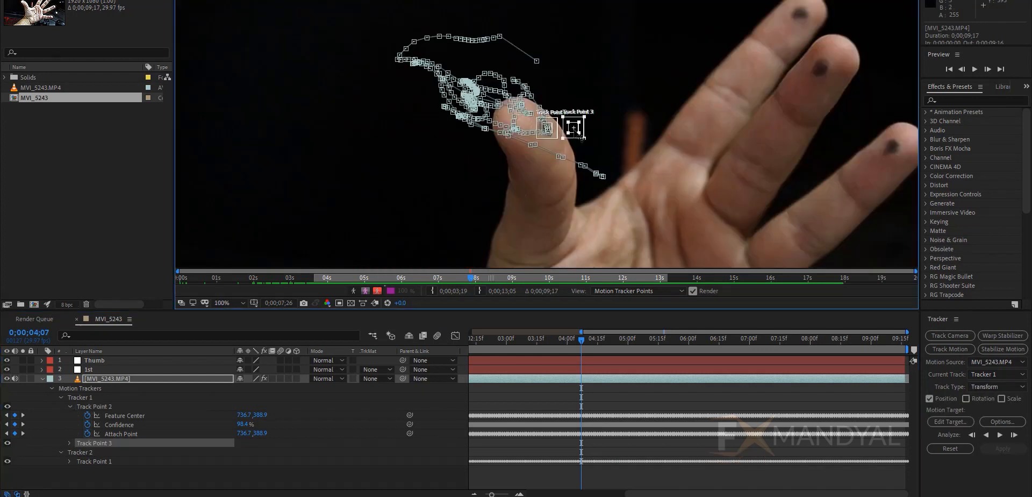
key("ctrl+z")
left_click(541, 130)
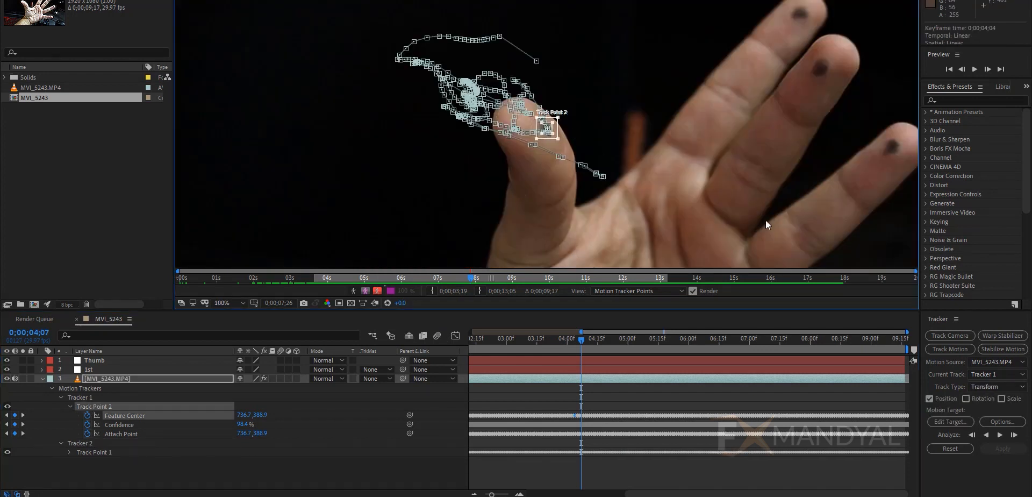
- Set Tracker 1's motion target to the Thumb null and apply its track to that layer
left_click(959, 421)
left_click(530, 209)
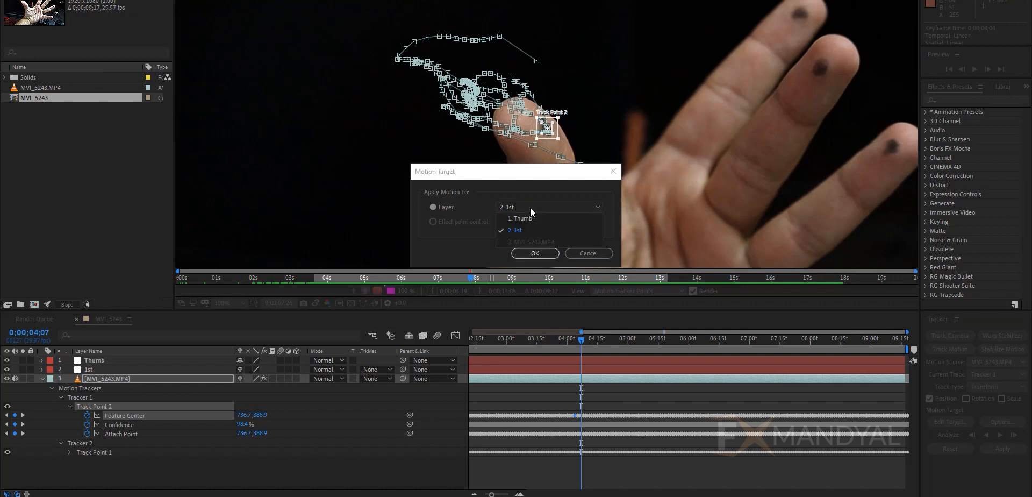
left_click(532, 217)
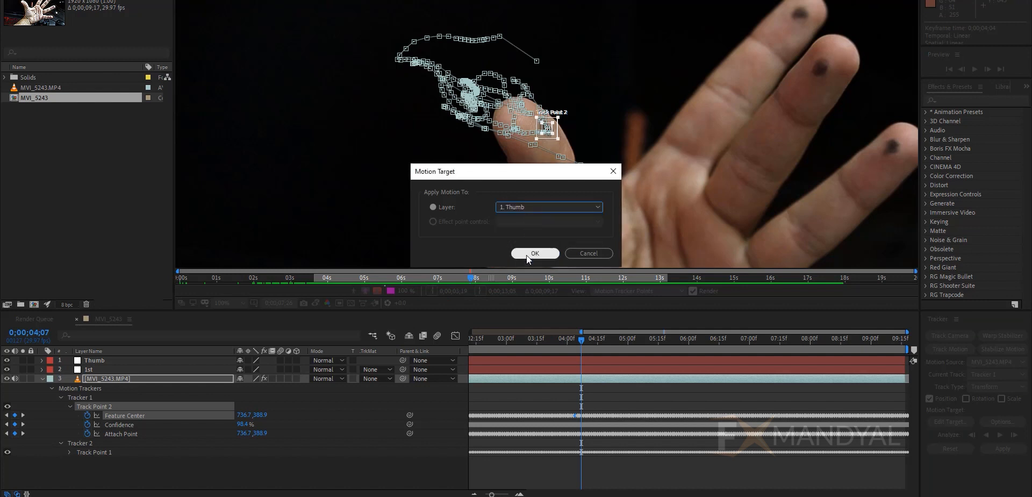
left_click(535, 254)
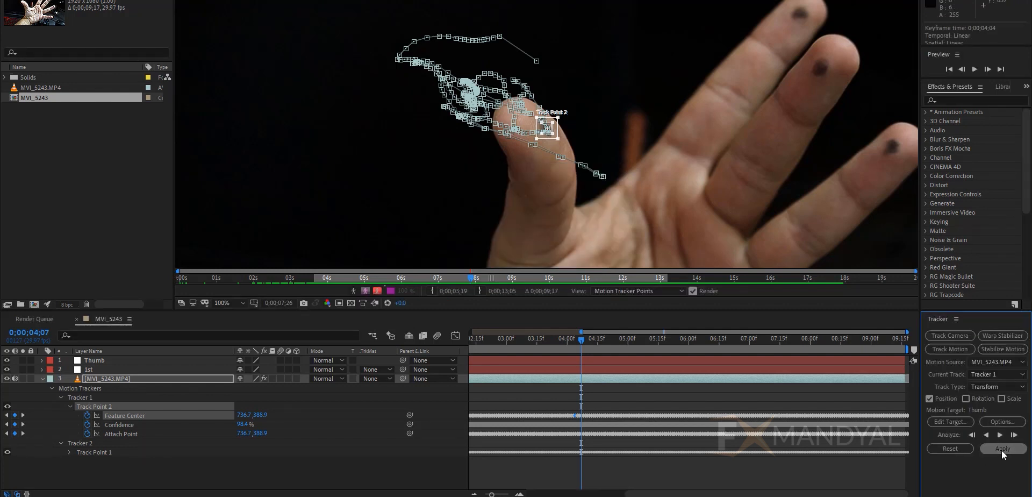
left_click(1002, 449)
left_click(514, 234)
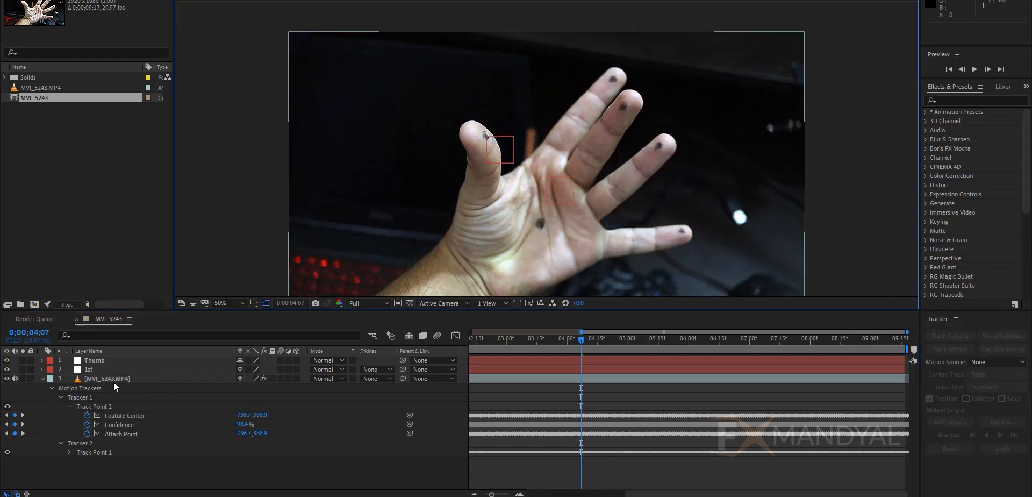
- Make Tracker 2 of the MVI_5243.MP4 layer a Transform track for position targeting the 1st null, and apply it
double_click(114, 382)
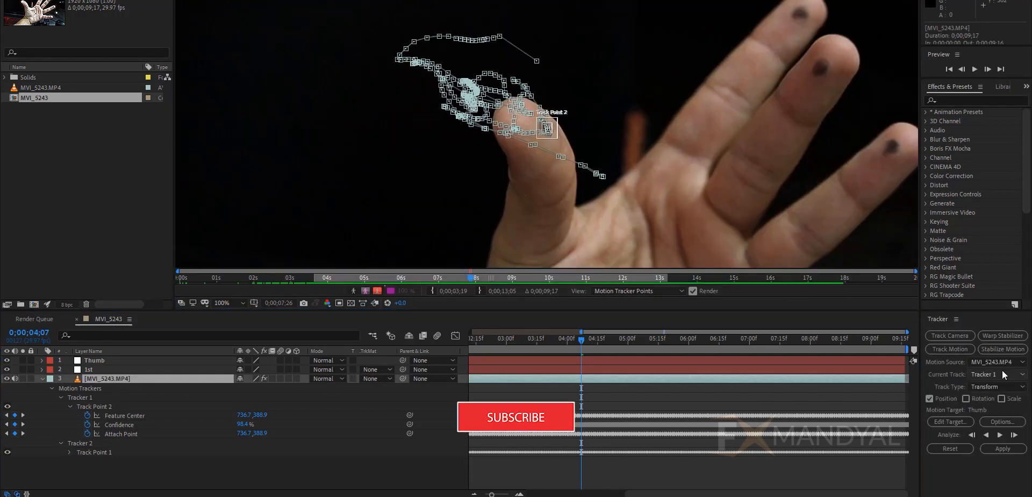
left_click(985, 410)
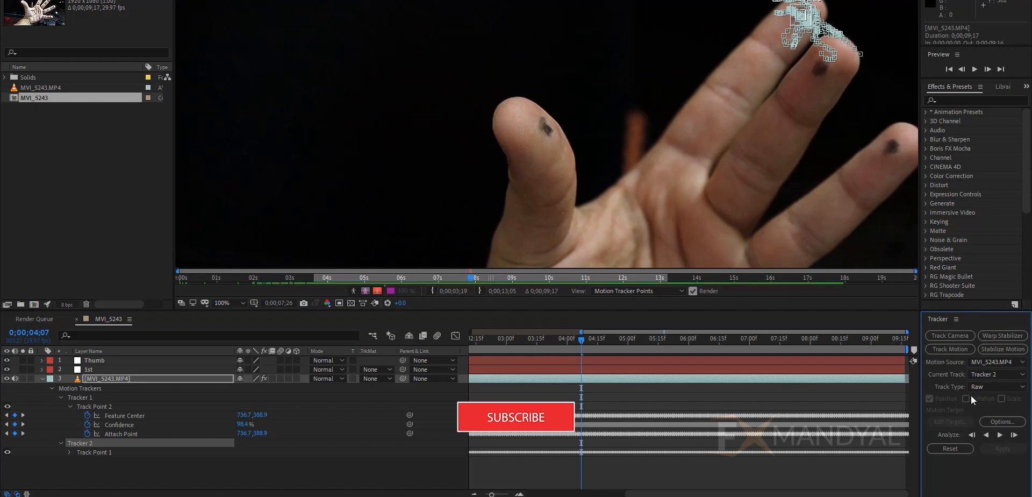
left_click(988, 386)
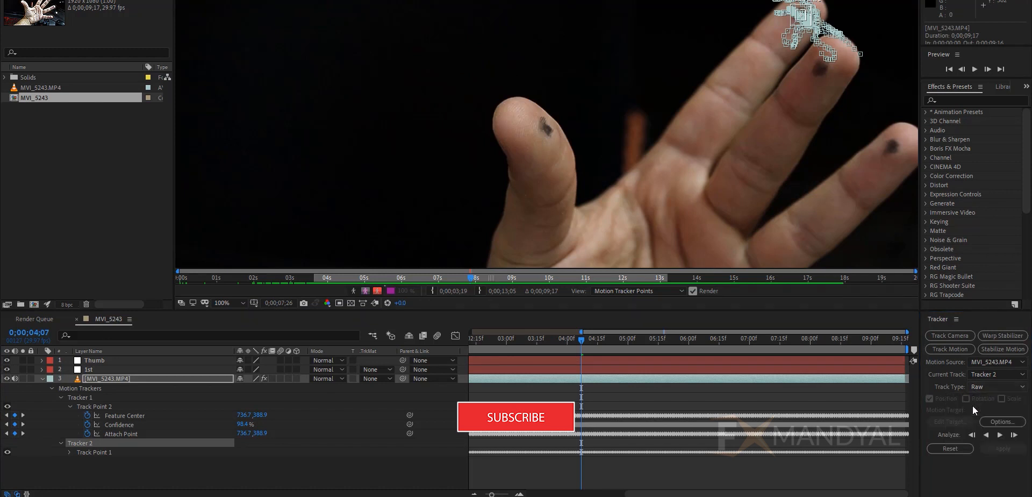
left_click(972, 405)
left_click(950, 422)
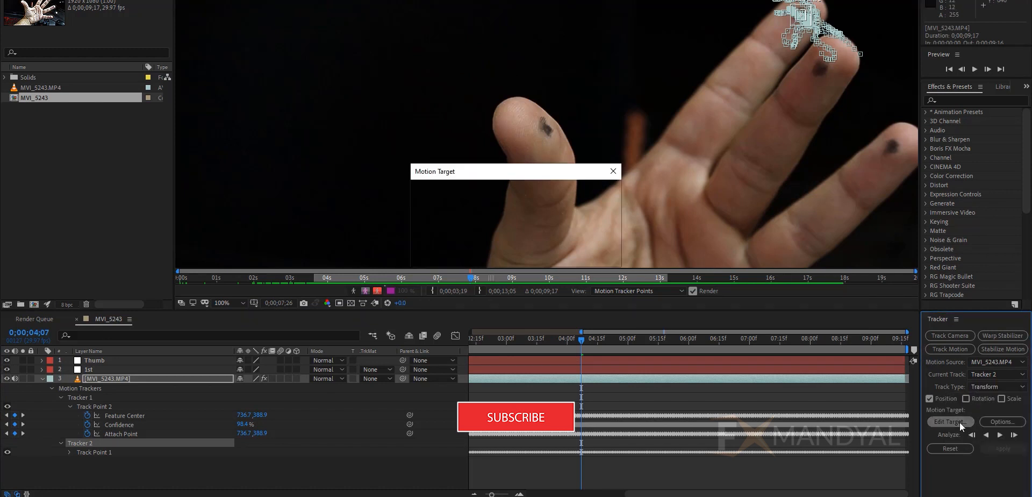
left_click(536, 253)
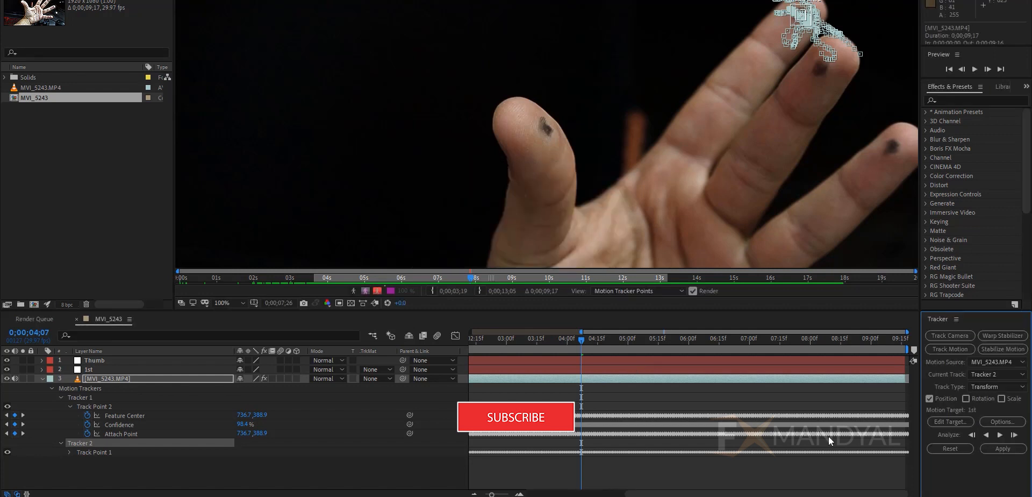
left_click(1000, 447)
left_click(515, 235)
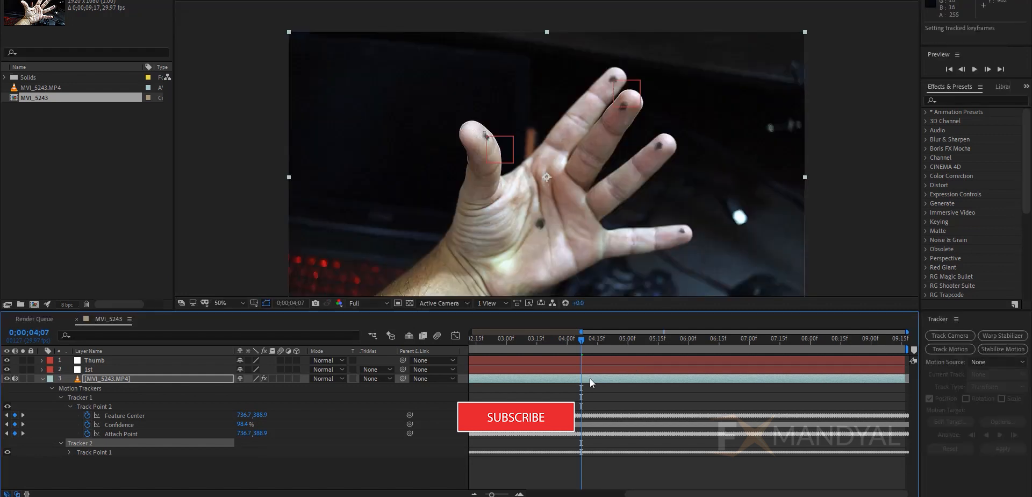
- Preview the composition from the start and scrub to 0;00;01;05 to check how the two nulls follow the fingertips
key("Home")
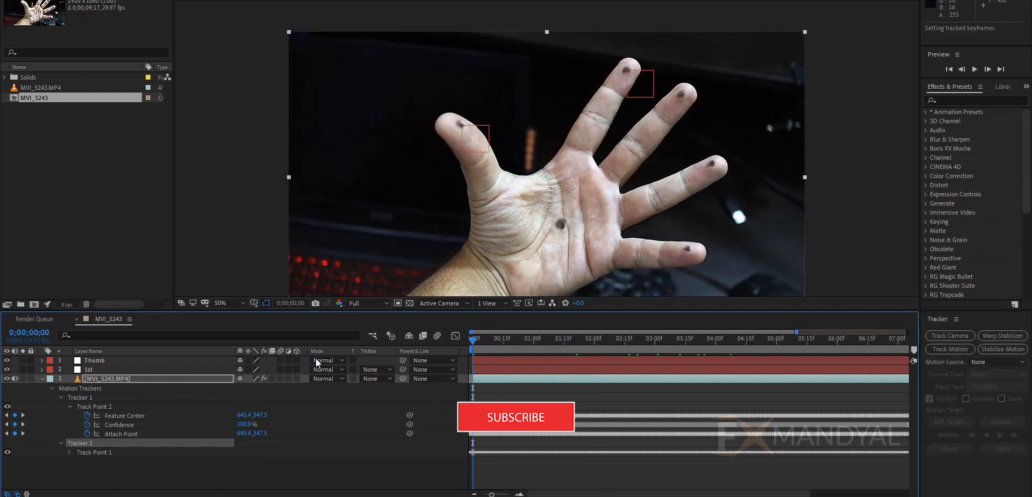
key("space")
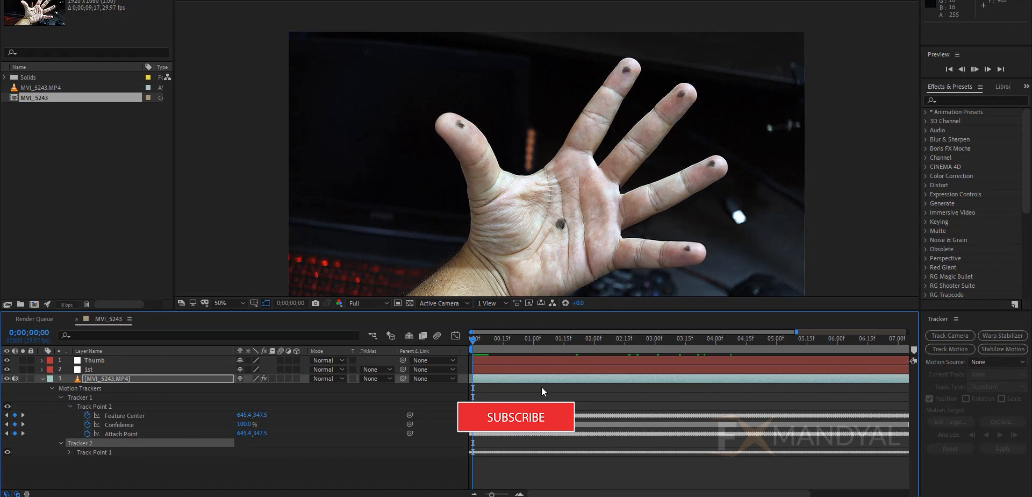
key("space")
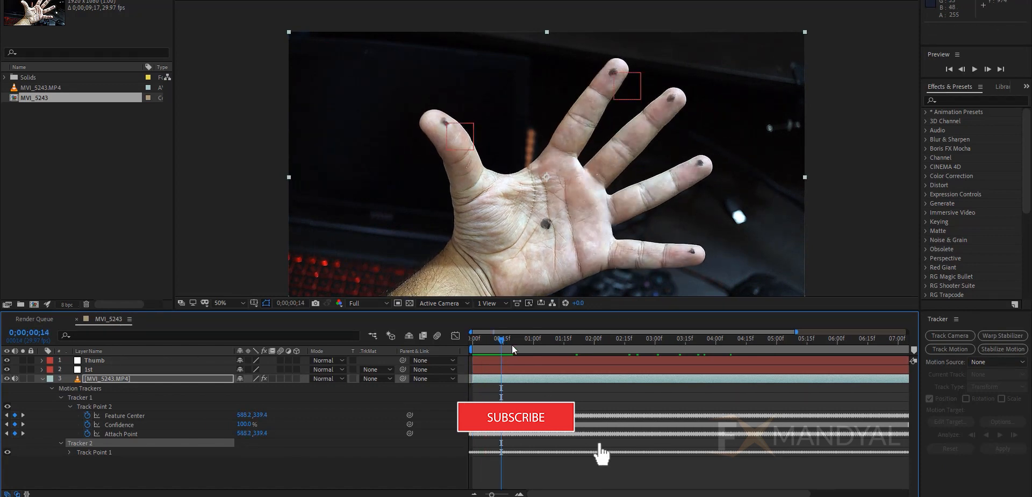
left_click_drag(512, 344, 543, 365)
left_click(127, 476)
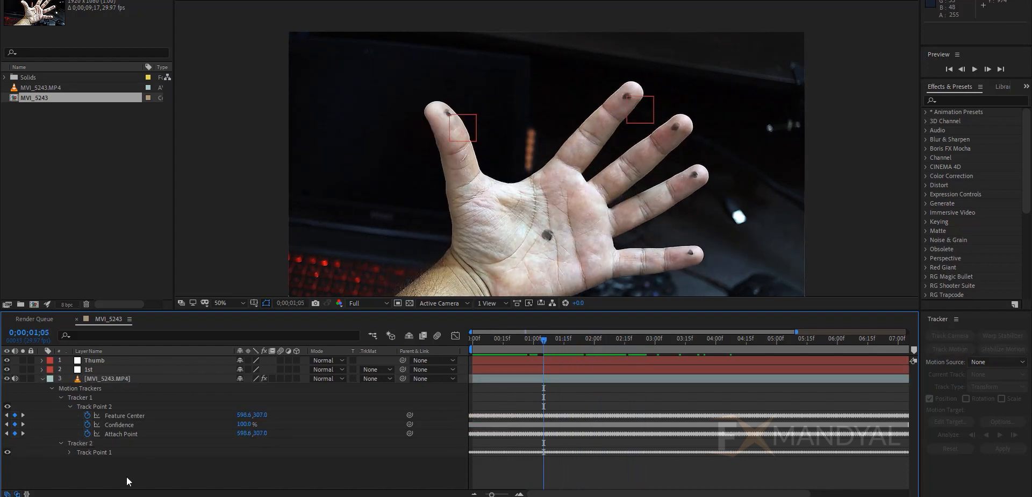
right_click(127, 477)
mouse_move(179, 361)
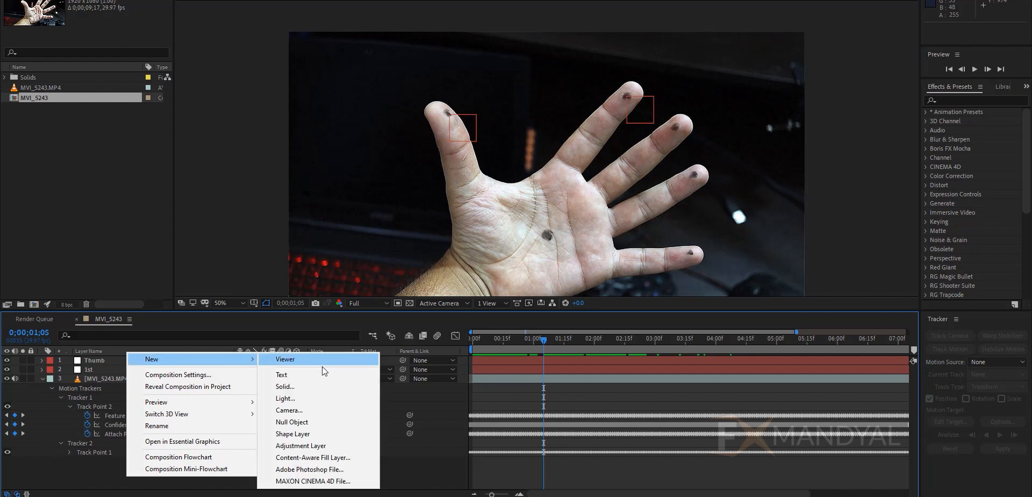
left_click(301, 384)
left_click(608, 326)
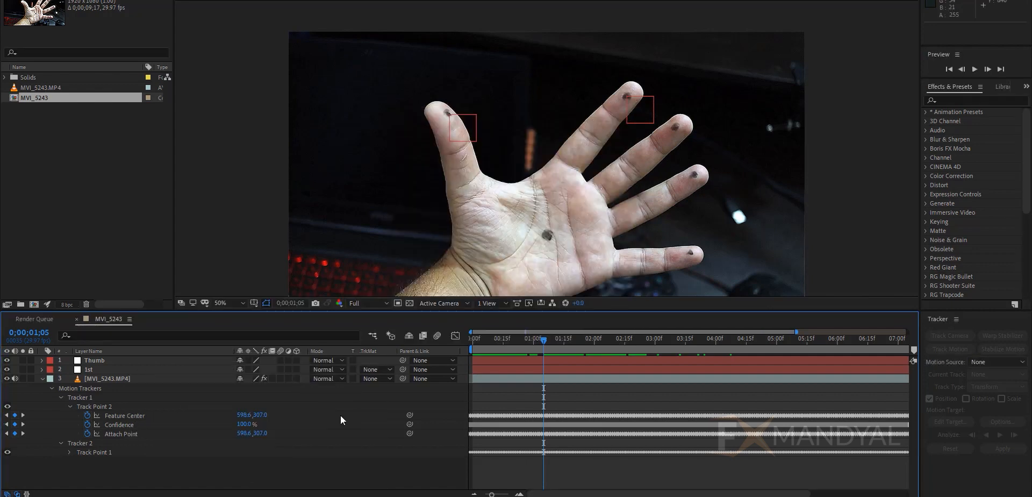
- Add an adjustment layer to the composition and apply the Beam effect to it
right_click(246, 473)
mouse_move(322, 356)
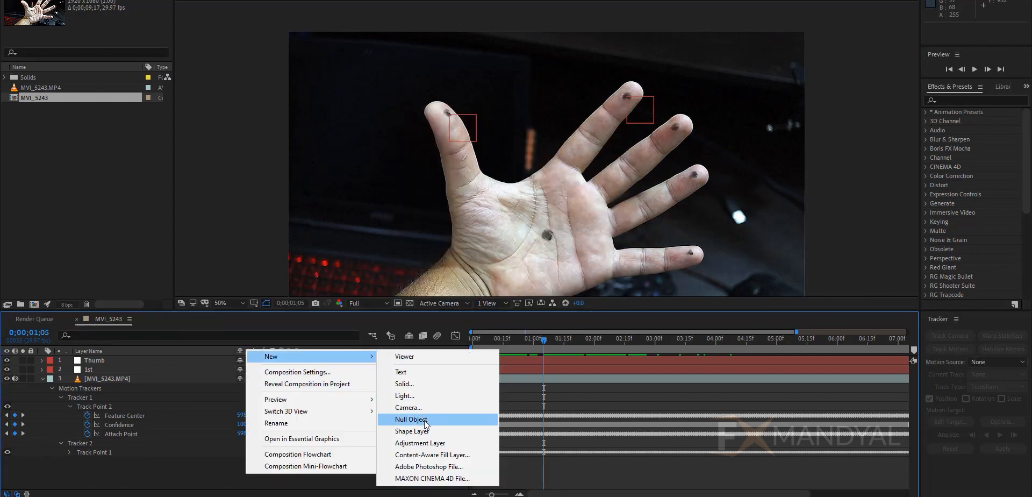
left_click(420, 442)
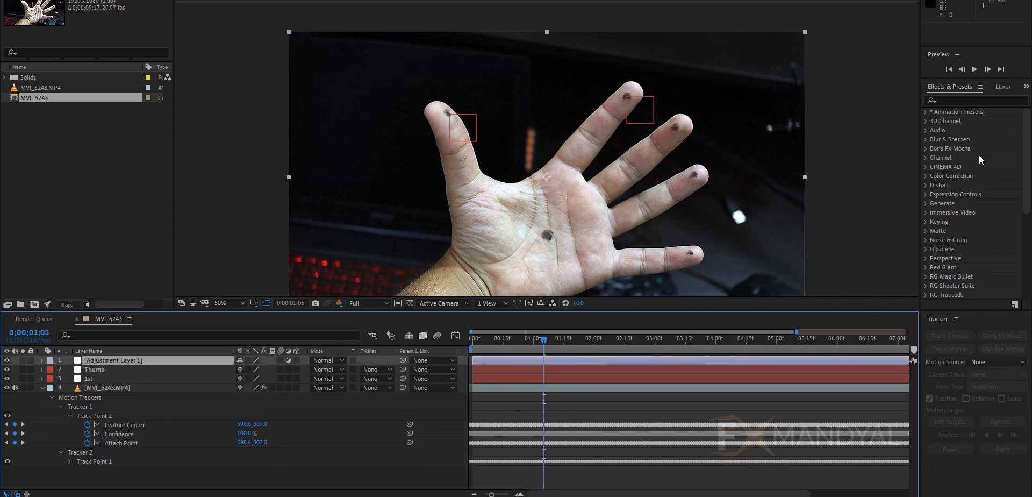
left_click(968, 100)
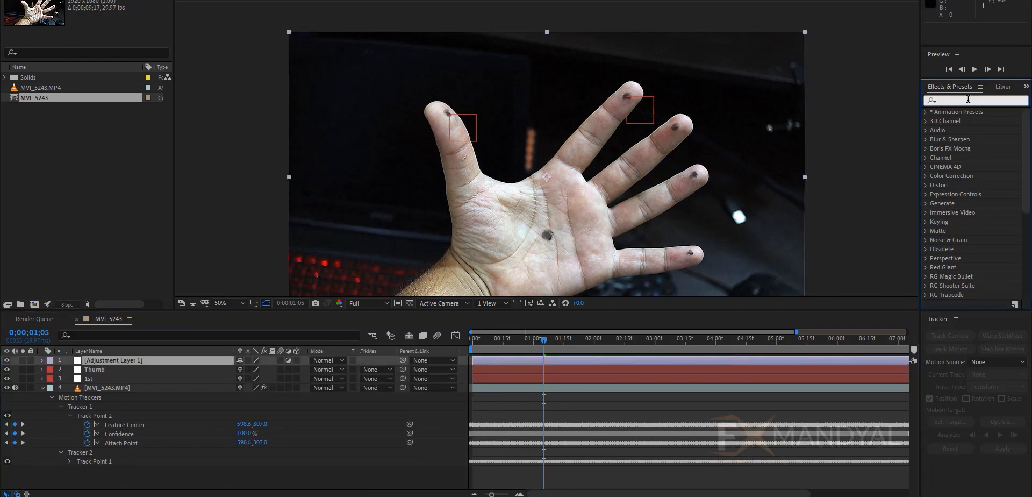
type("beam")
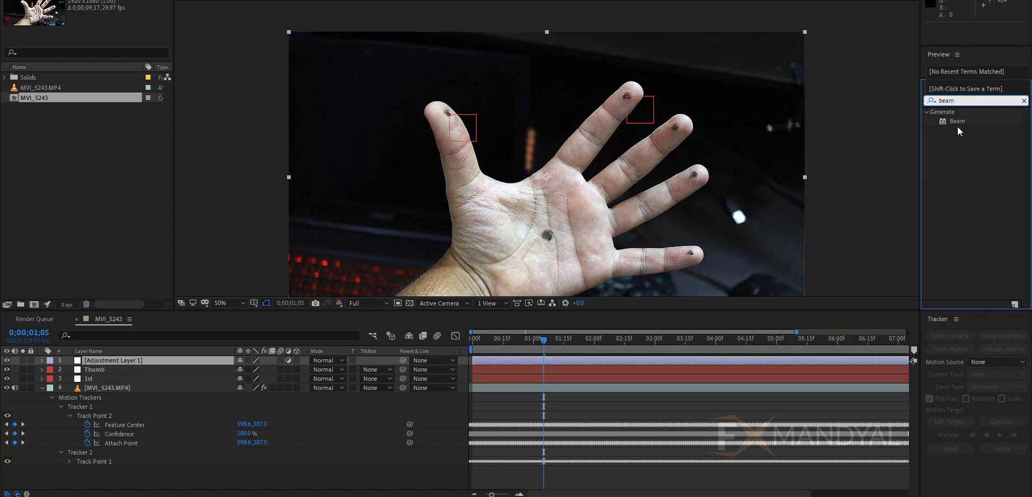
left_click_drag(958, 128, 104, 364)
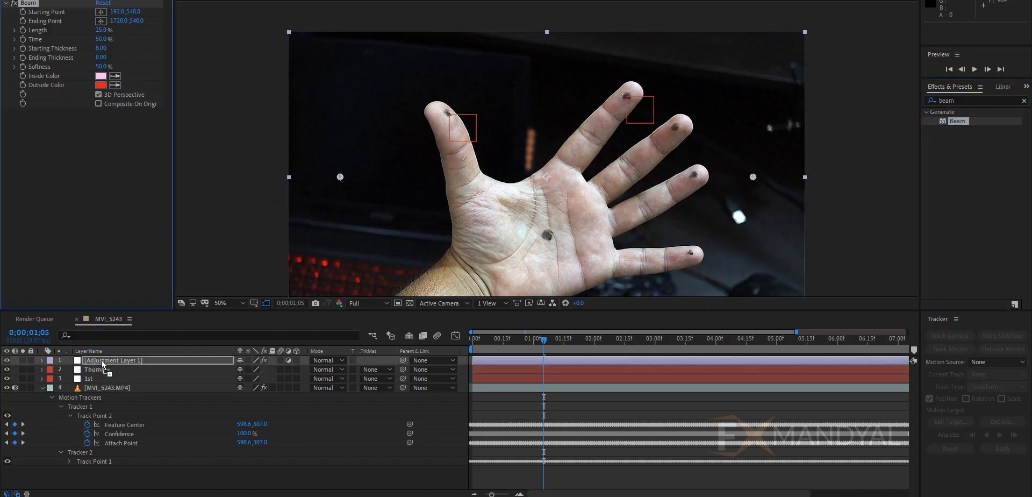
- Composite the Beam on the original and run it at 100% length from the thumb mark (606, 304) to the index fingertip mark (1250, 246)
left_click_drag(340, 178, 364, 179)
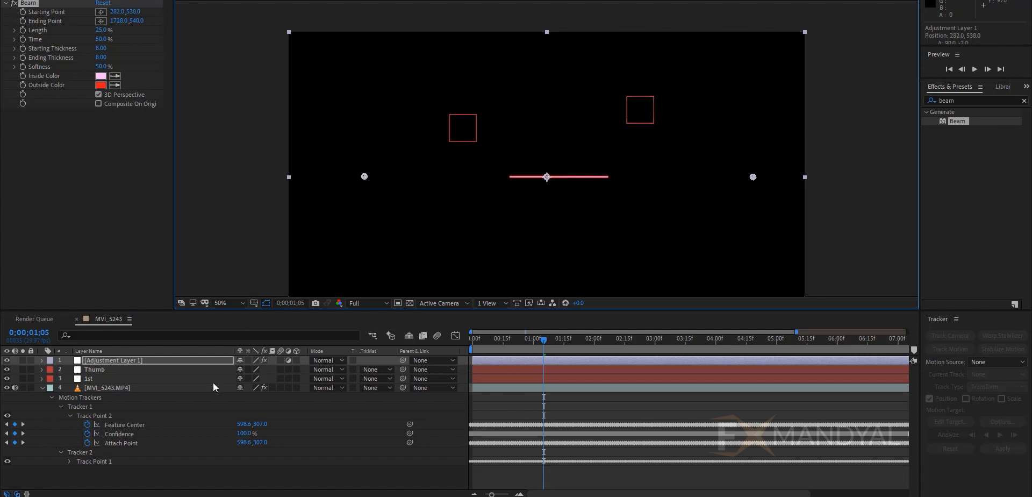
left_click(130, 102)
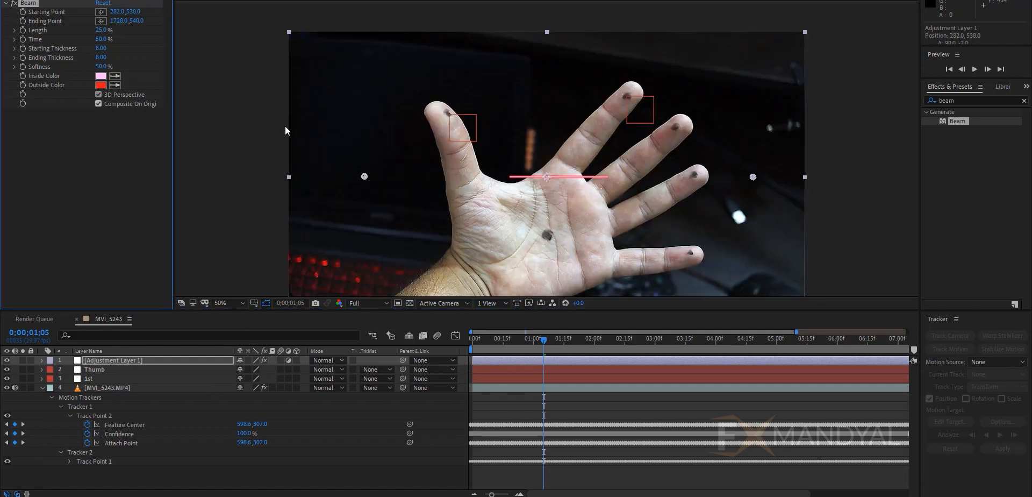
left_click_drag(365, 176, 451, 116)
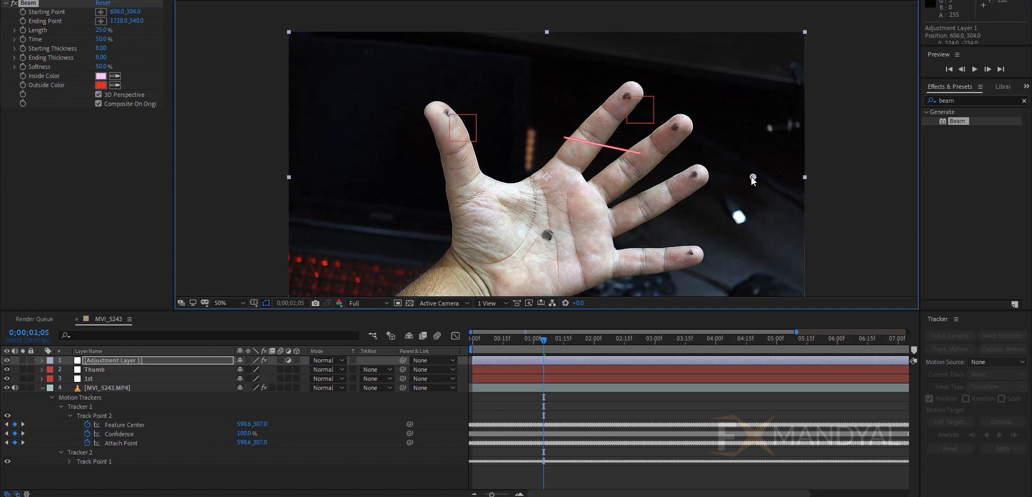
left_click_drag(752, 176, 625, 98)
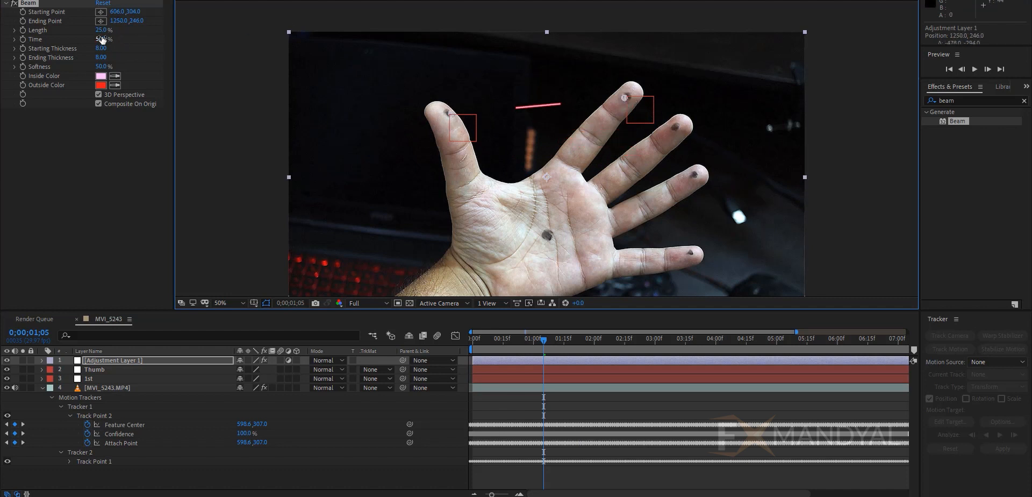
left_click_drag(105, 31, 134, 33)
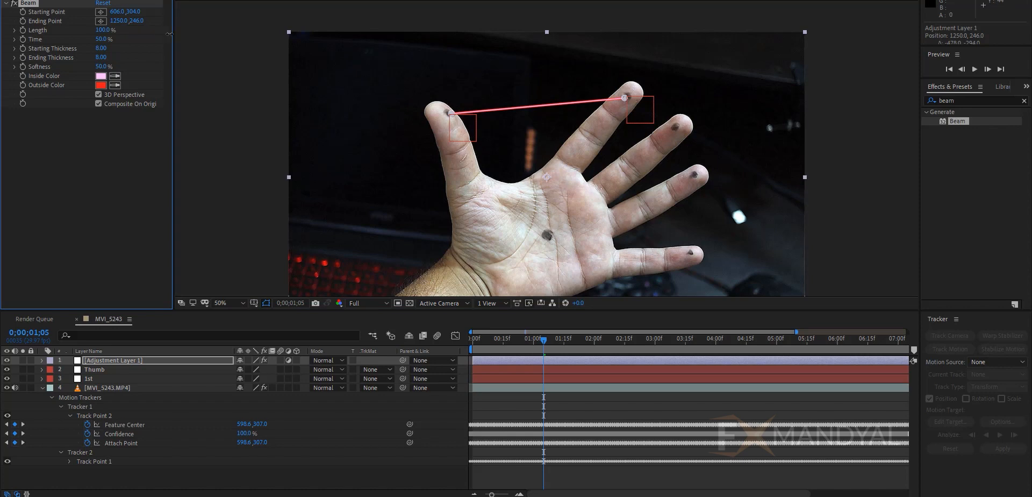
- Enable expressions on the Beam effect's Starting Point and Ending Point
scroll(529, 81, "up", 1)
left_click_drag(466, 82, 463, 179)
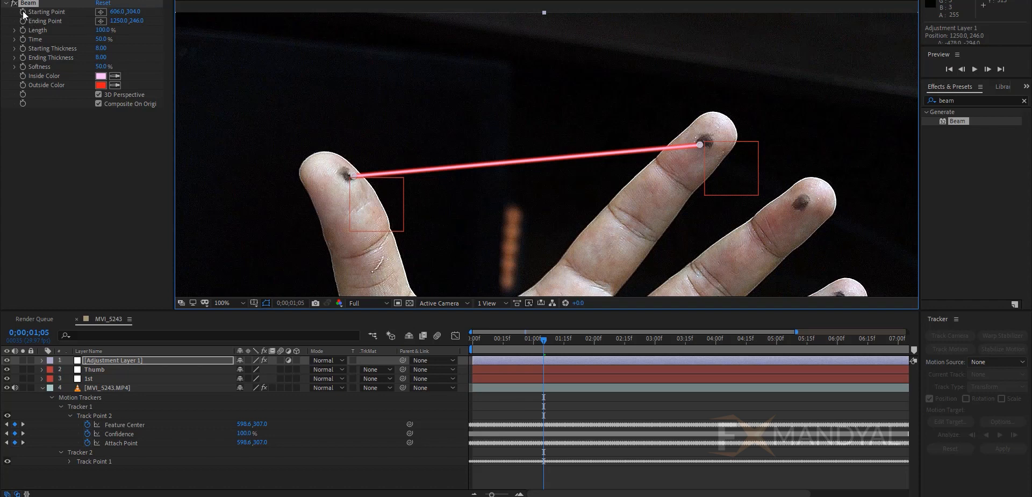
left_click(26, 29)
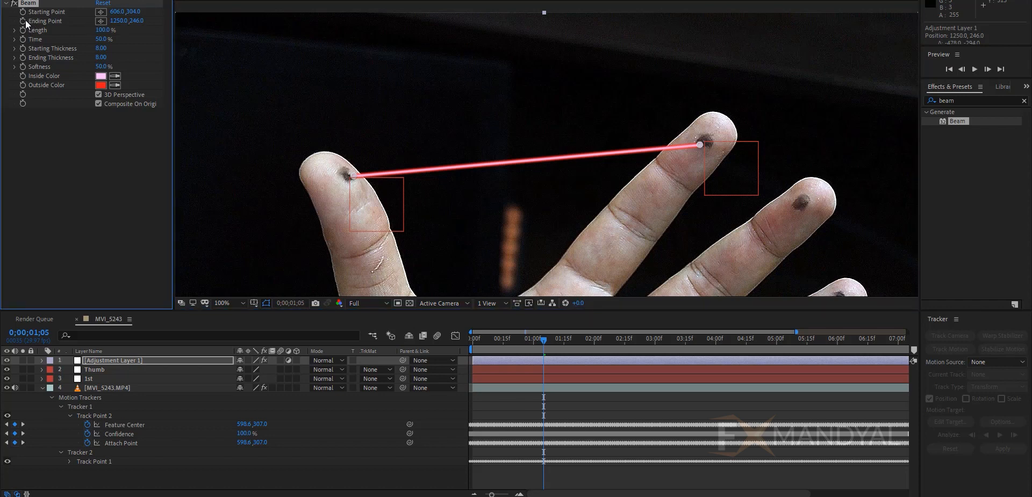
left_click(23, 20, "alt")
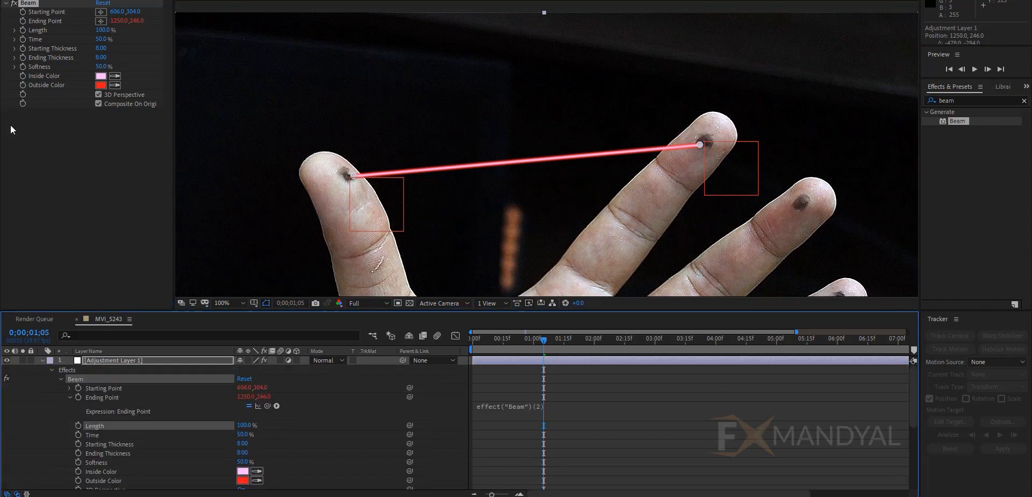
left_click(37, 439)
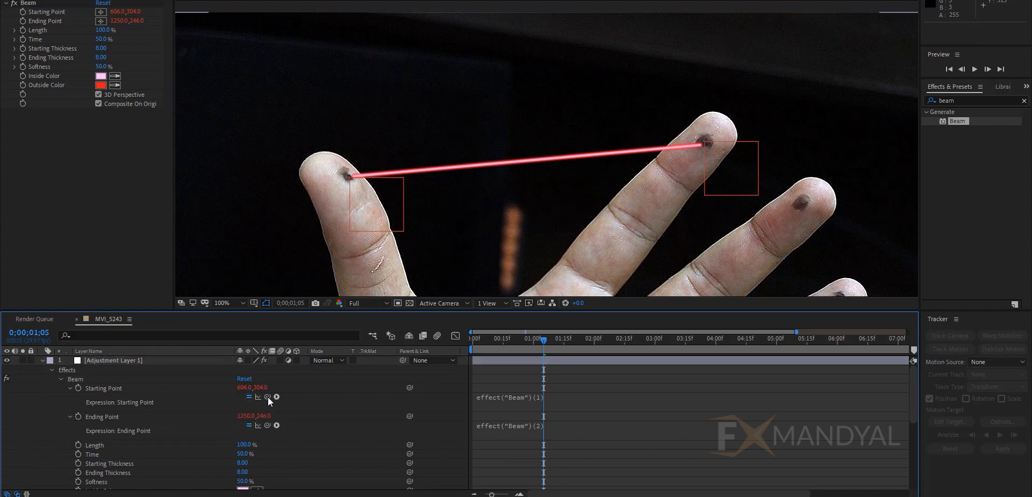
- Try linking the Beam's Starting Point expression to the Thumb layer itself, and undo the link
left_click_drag(267, 397, 108, 450)
left_click(51, 431)
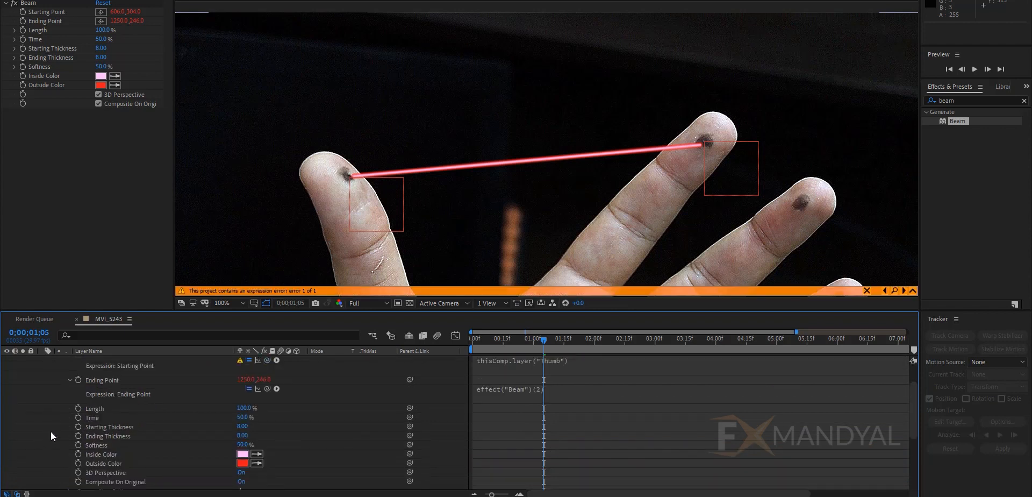
key("ctrl+z")
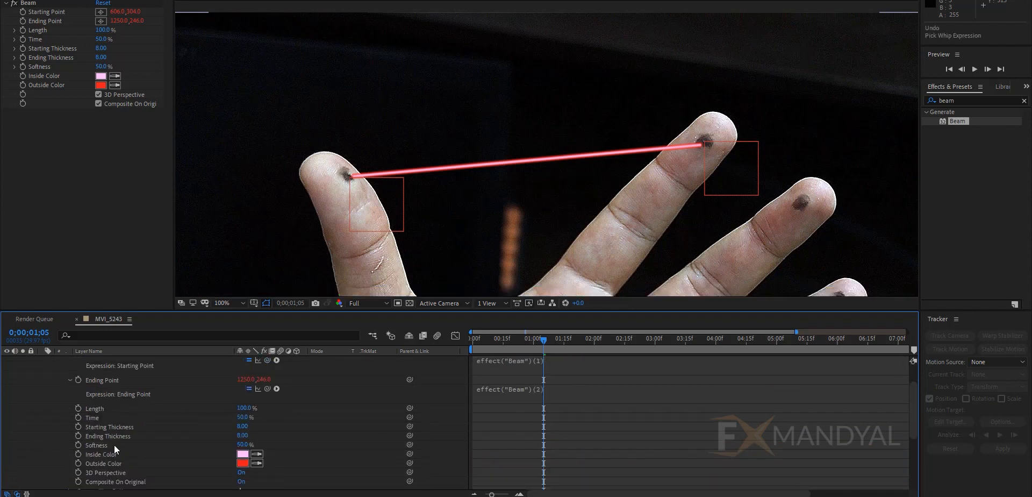
- Link the Beam's Ending Point expression to the Thumb null's Position property
scroll(114, 444, "down", 5)
left_click(92, 427)
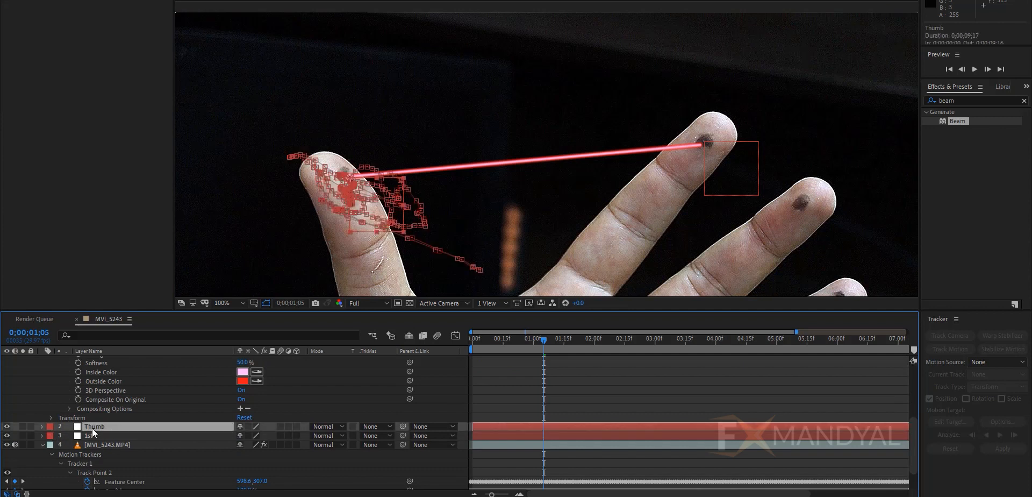
left_click(42, 427)
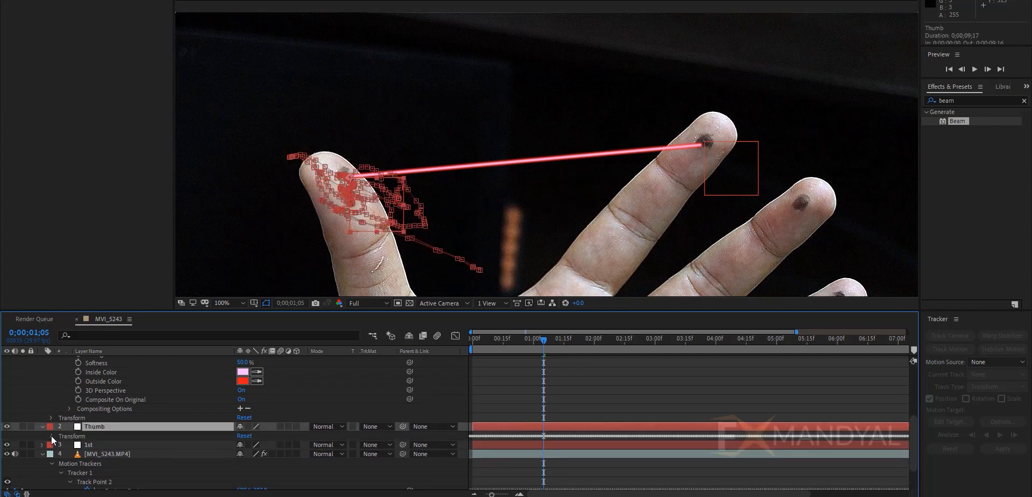
left_click(51, 436)
left_click(227, 446)
scroll(221, 444, "up", 3)
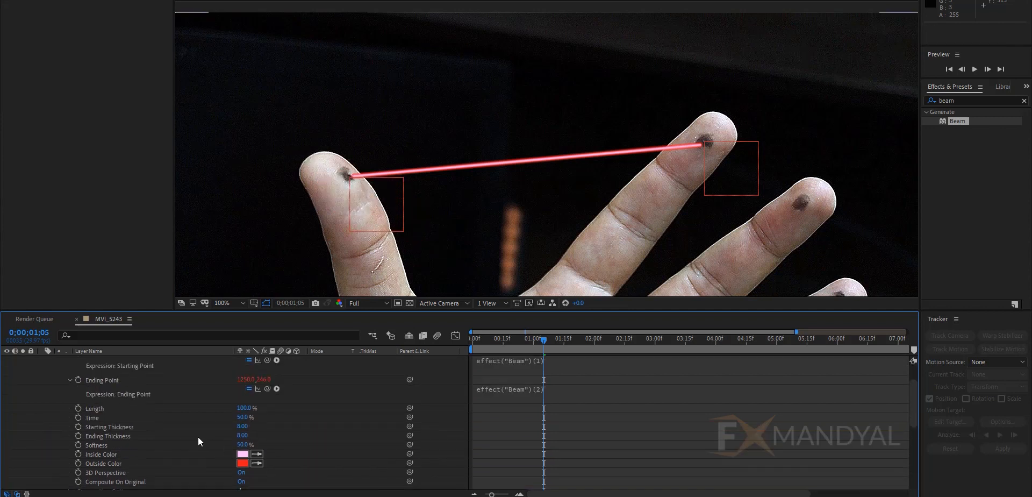
mouse_move(269, 389)
left_mouse_down()
mouse_move(173, 485)
mouse_move(107, 477)
left_mouse_up()
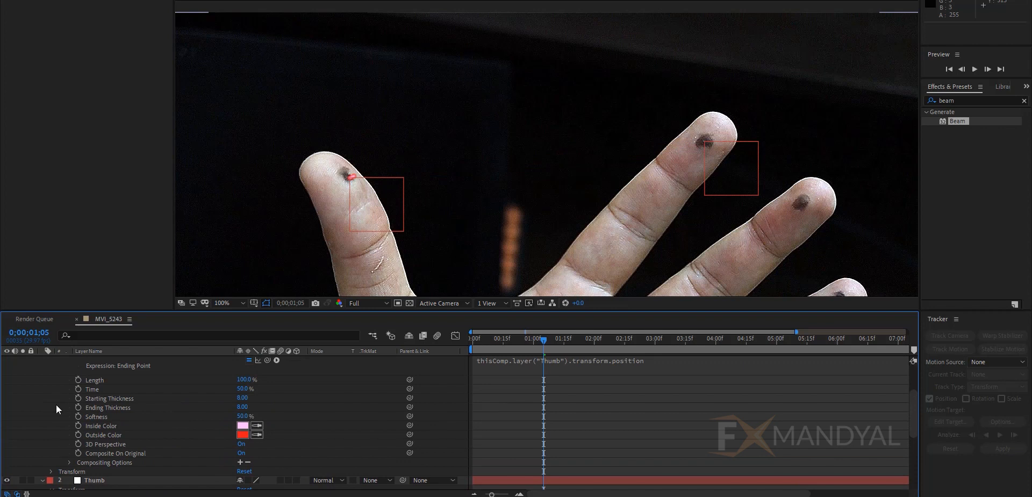
- Link the Beam's Starting Point expression to the Position property of the 1st null
scroll(70, 409, "up", 3)
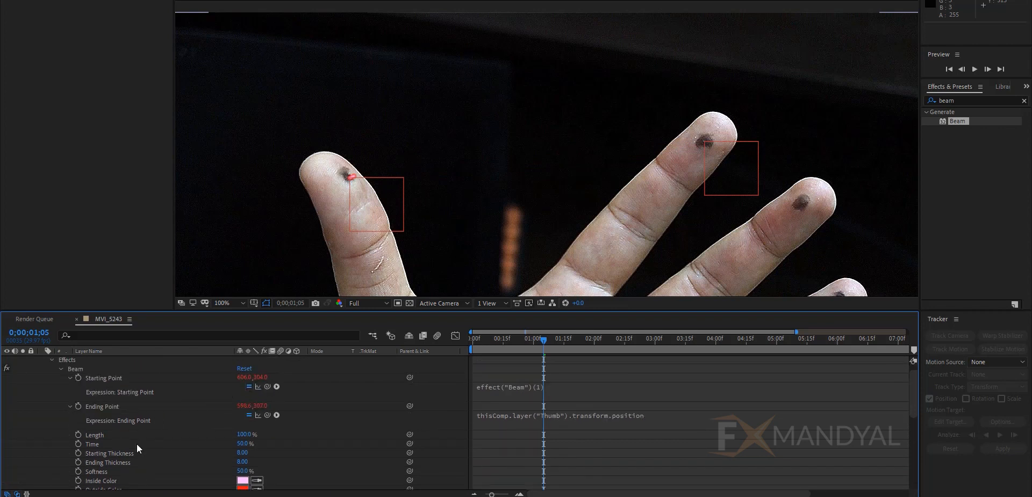
scroll(137, 444, "down", 6)
left_click(108, 404)
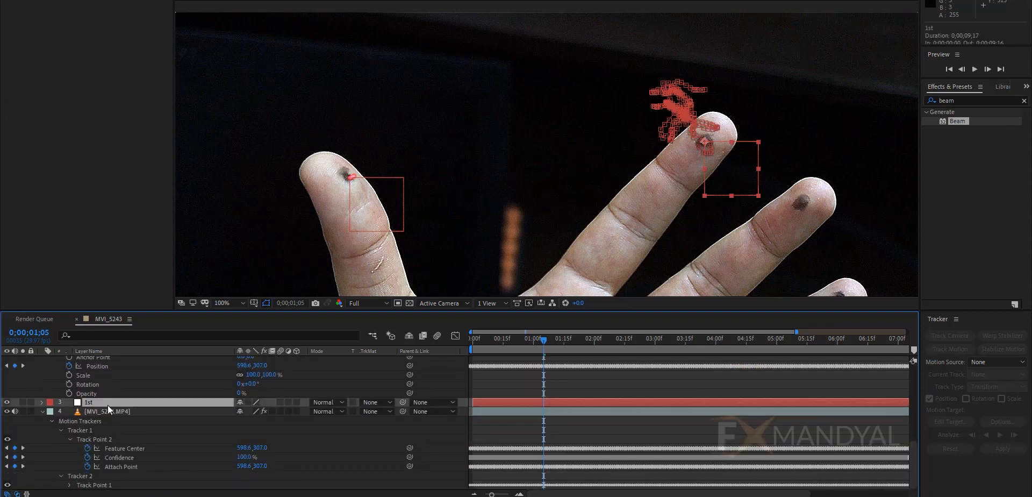
scroll(158, 411, "up", 6)
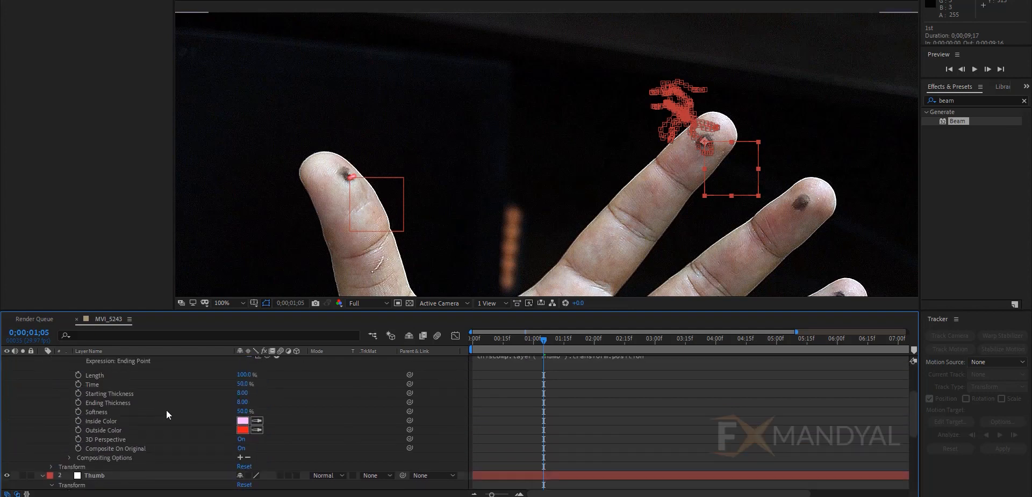
scroll(198, 414, "up", 1)
left_click_drag(267, 398, 101, 454)
left_click(56, 437)
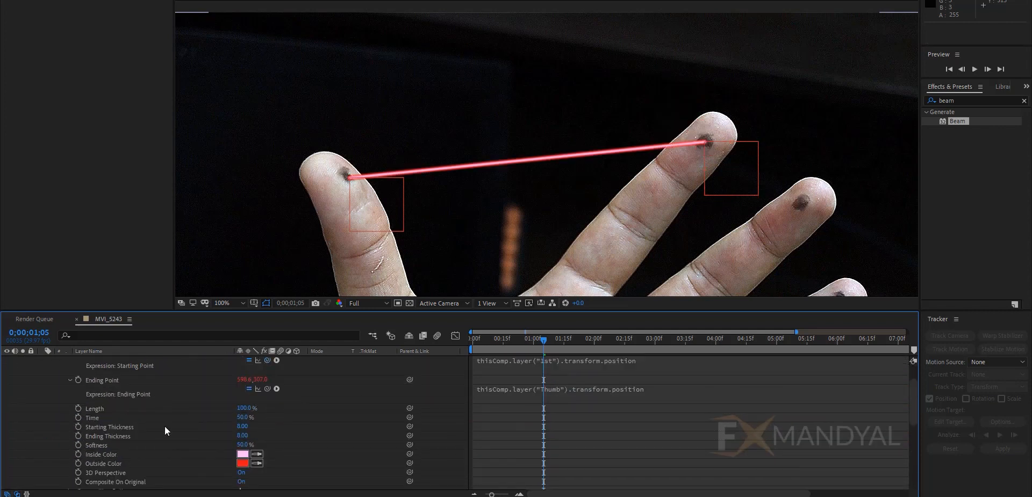
- Return to the first frame and play the composition to check that the beam follows both fingertips
left_click_drag(535, 339, 443, 348)
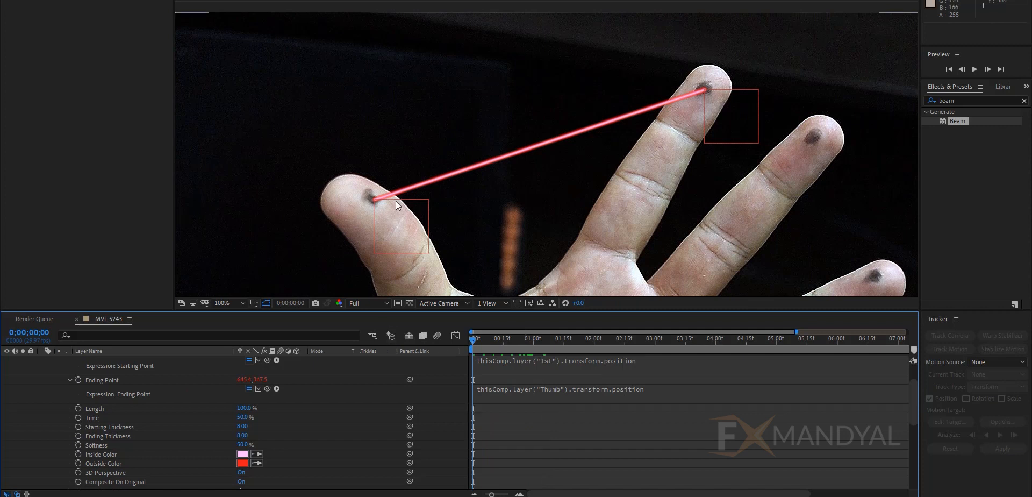
key("comma")
key("space")
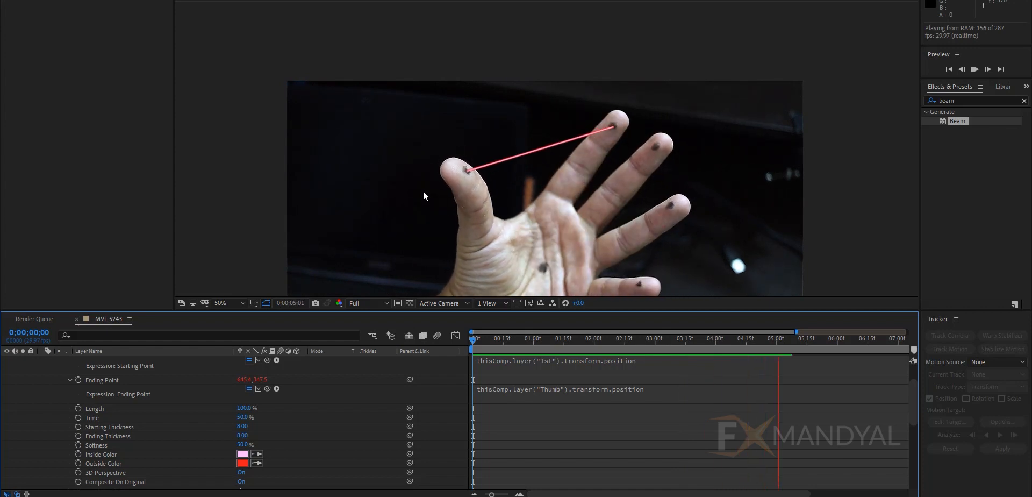
key("space")
- Set the Beam's Starting Thickness to 9.70, Ending Thickness to 15.00 and Softness to 100%, and preview the playback
scroll(115, 376, "up", 2)
left_click(97, 359)
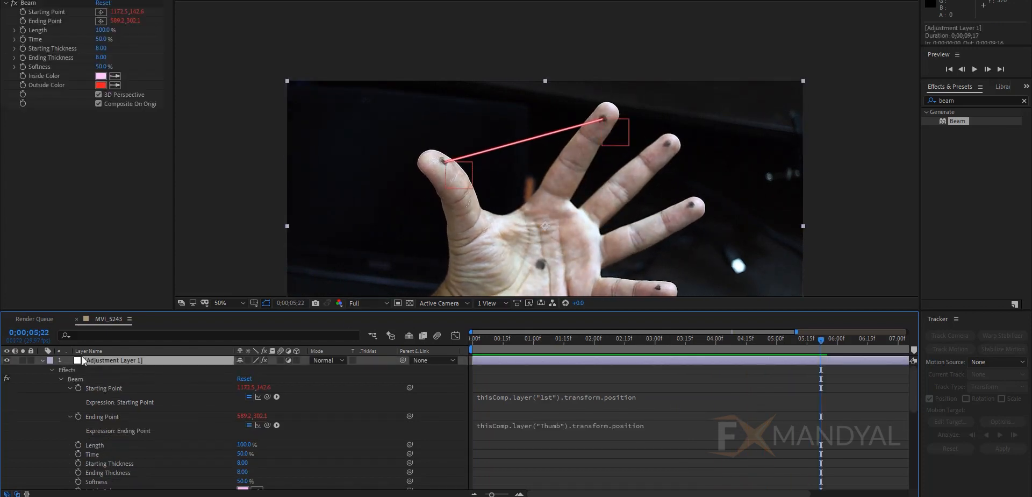
left_click(42, 361)
left_click_drag(103, 50, 122, 70)
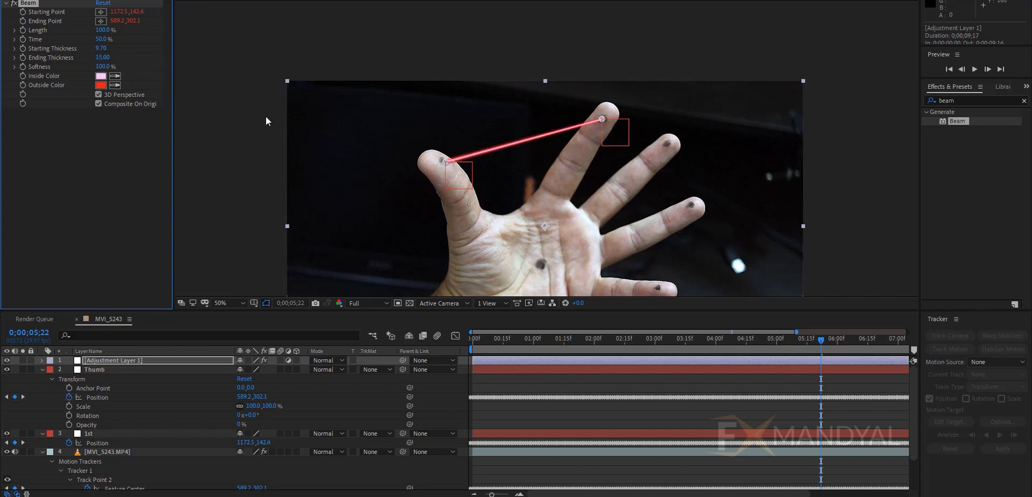
scroll(532, 153, "up", 4)
scroll(468, 143, "down", 4)
key("space")
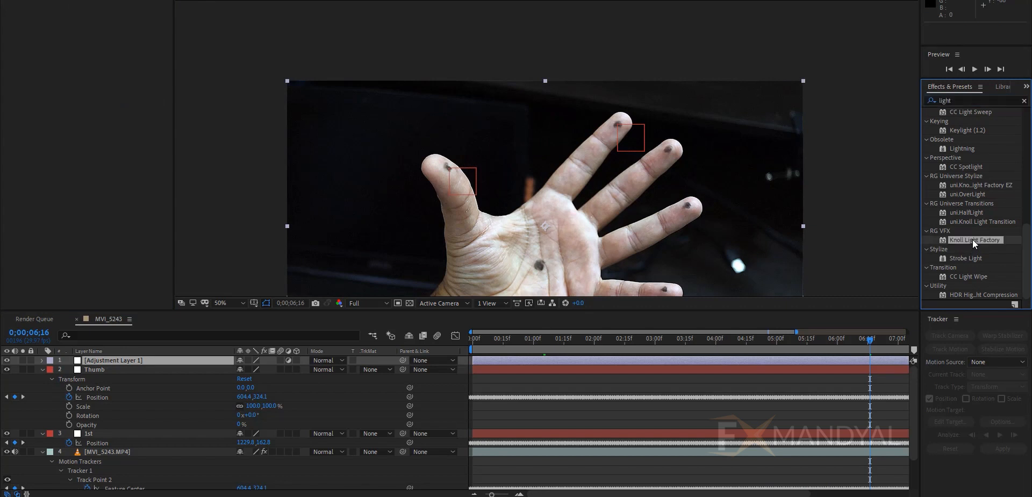
- Apply Knoll Light Factory to the adjustment layer, try parenting that layer to the Thumb null, and undo the parenting
left_click_drag(973, 239, 131, 117)
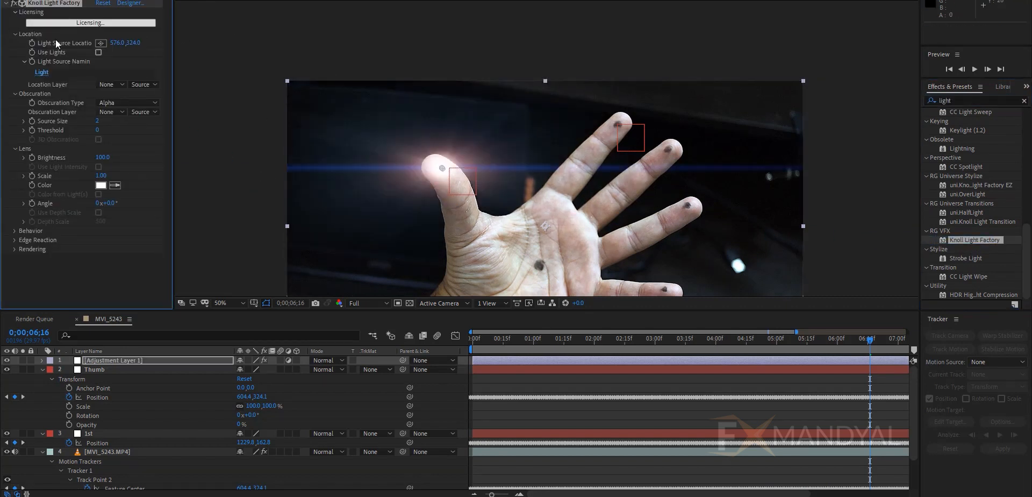
left_click(215, 156)
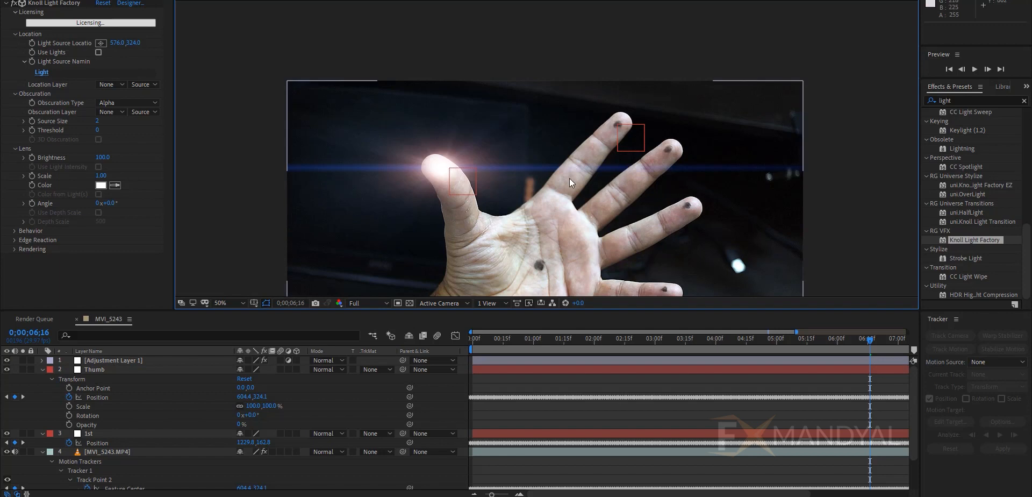
left_click(46, 3)
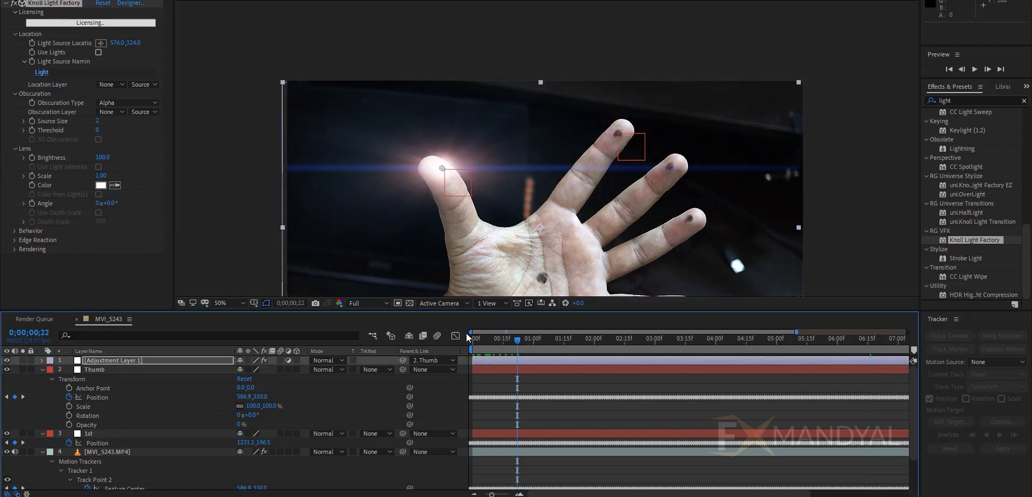
key("ctrl+z")
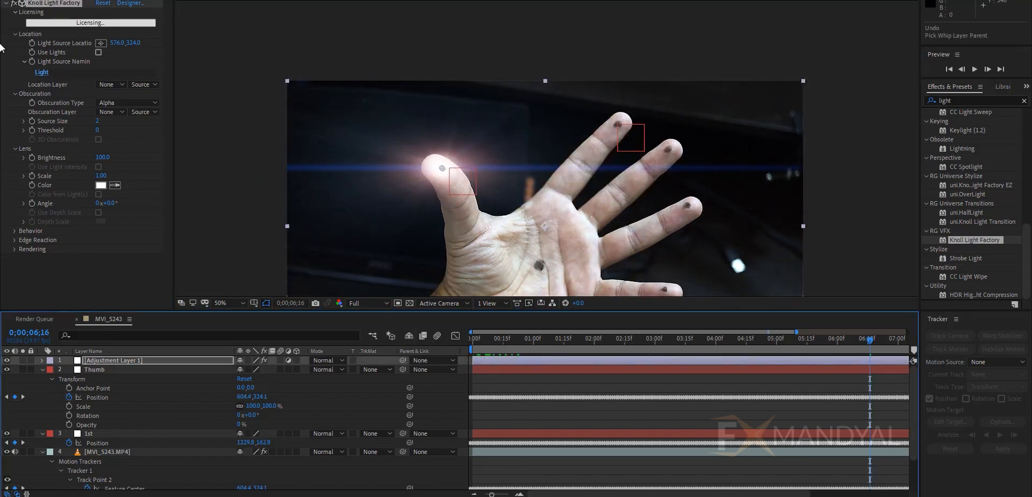
- Enable an expression on Knoll Light Factory's Light Source Location and link it to the Thumb null's Position
left_click(32, 43, "alt")
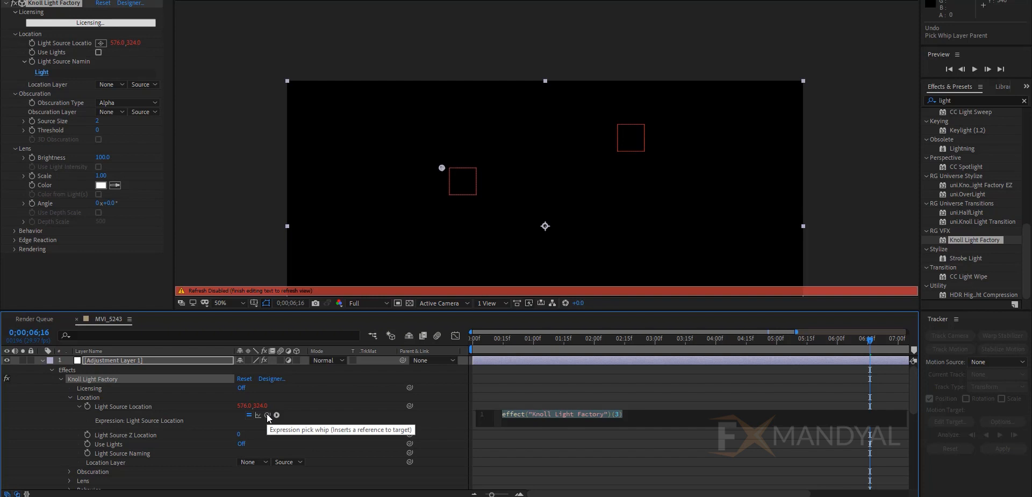
left_click_drag(266, 414, 111, 435)
left_click(28, 386)
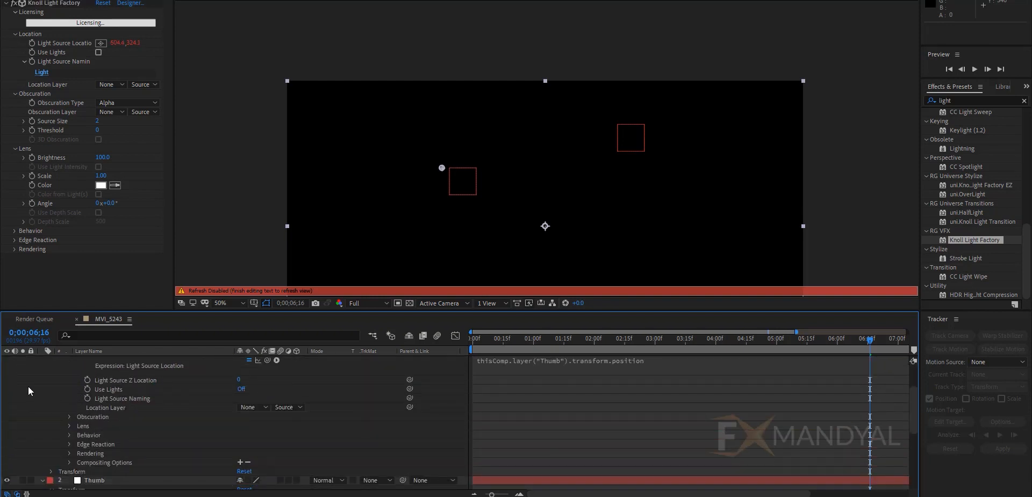
- Play the composition from the first frame to check that the flare follows the thumb
left_click_drag(516, 338, 434, 340)
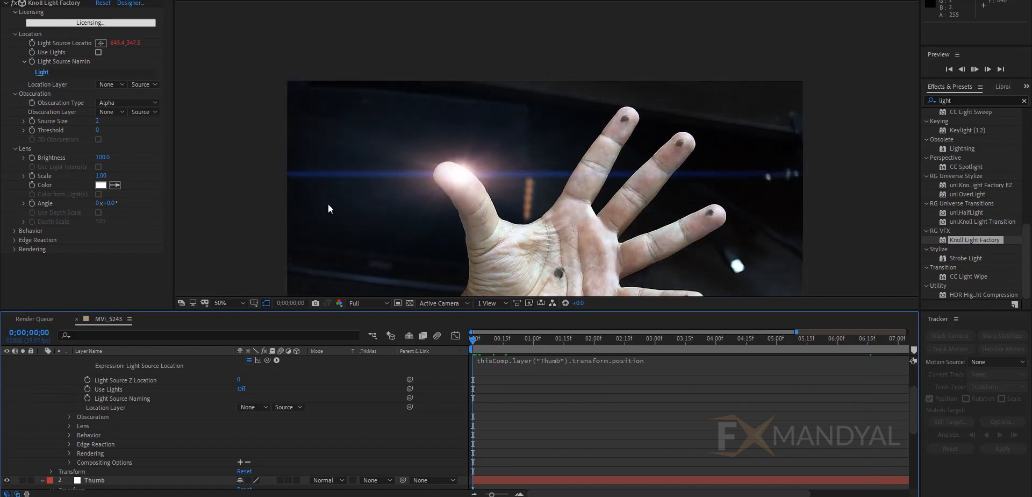
key("space")
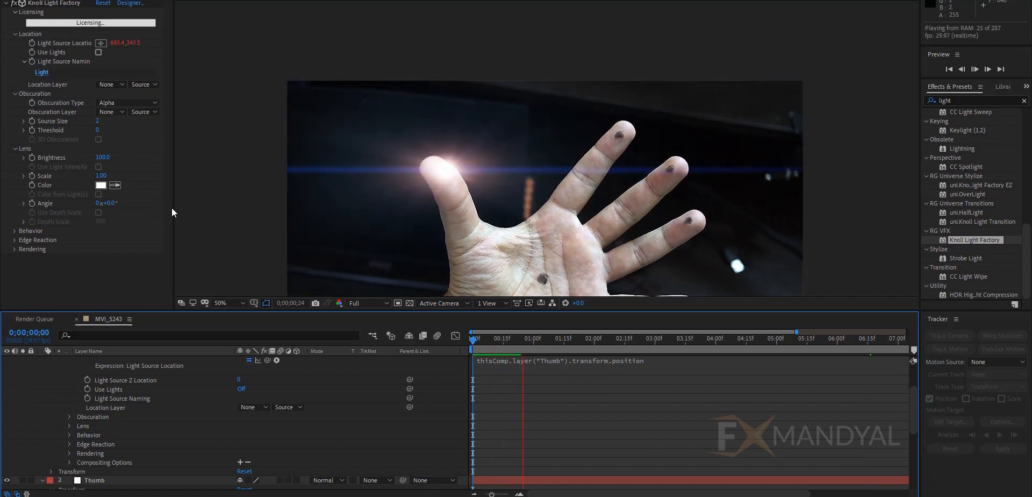
key("space")
- Duplicate the Knoll Light Factory effect on the adjustment layer
left_click(57, 7)
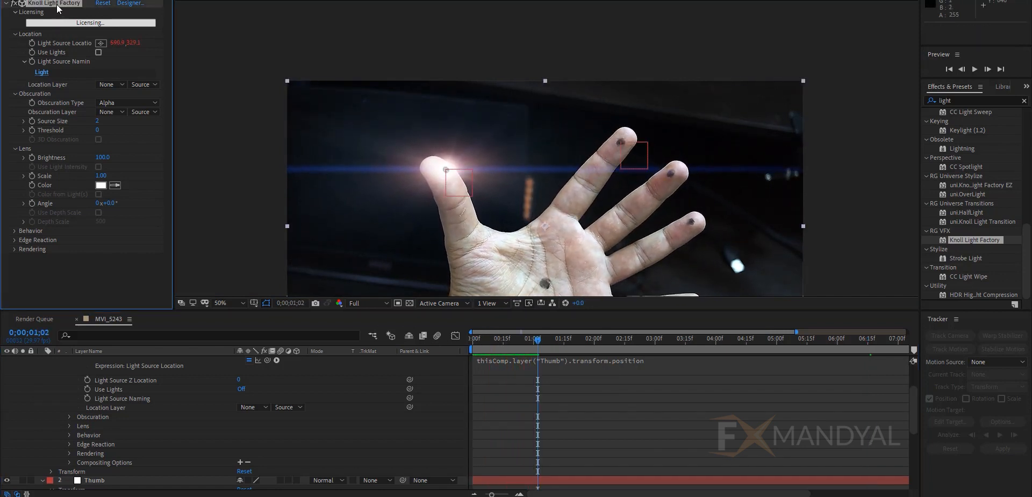
key("ctrl+d")
scroll(53, 72, "up", 6)
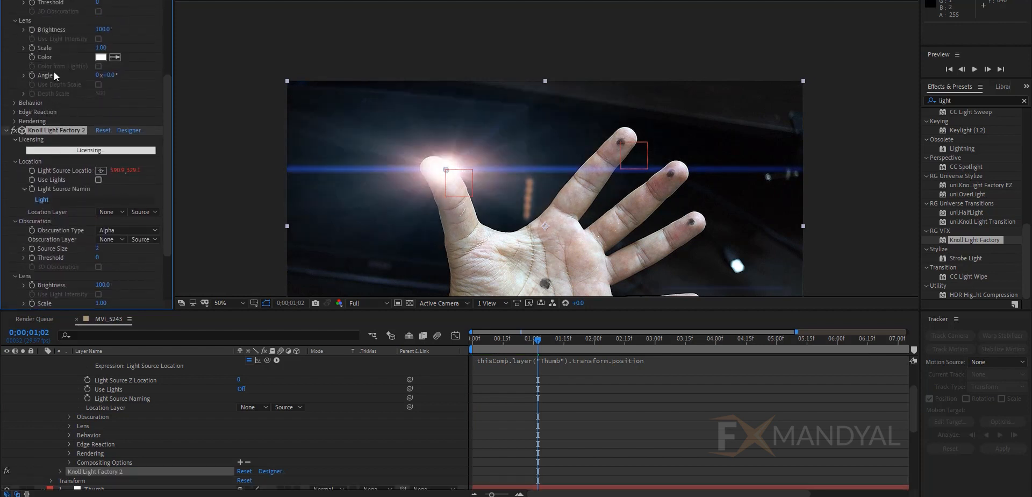
scroll(59, 81, "down", 6)
scroll(70, 422, "up", 5)
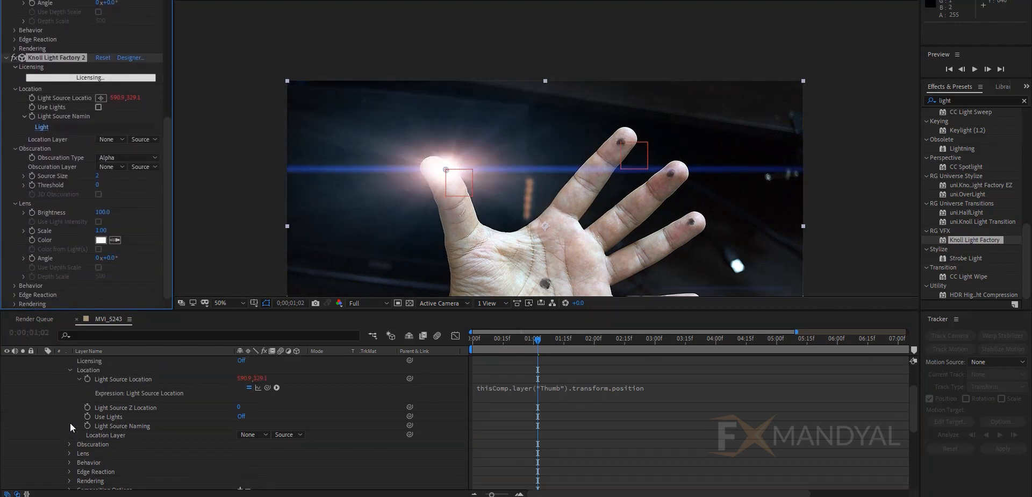
- Replace the Light Source Location expression of Knoll Light Factory 2 with a link to the 1st null's Position
left_click(41, 361)
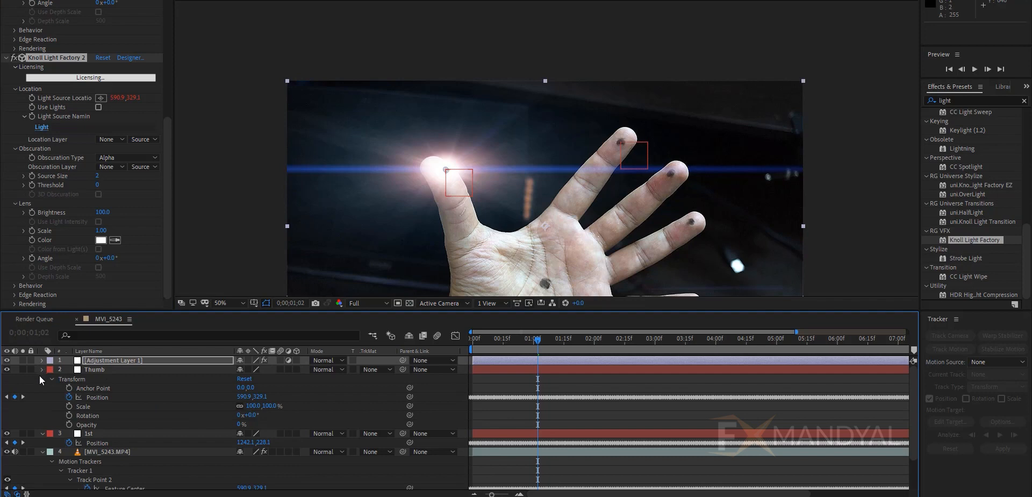
left_click(41, 369)
left_click(31, 98, "alt")
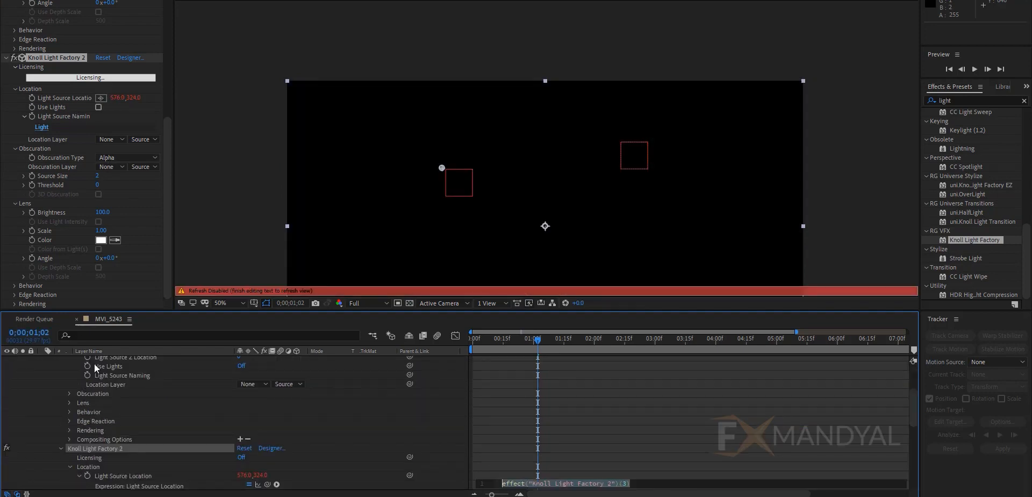
scroll(86, 447, "down", 1)
left_click_drag(267, 456, 104, 478)
left_click(44, 416)
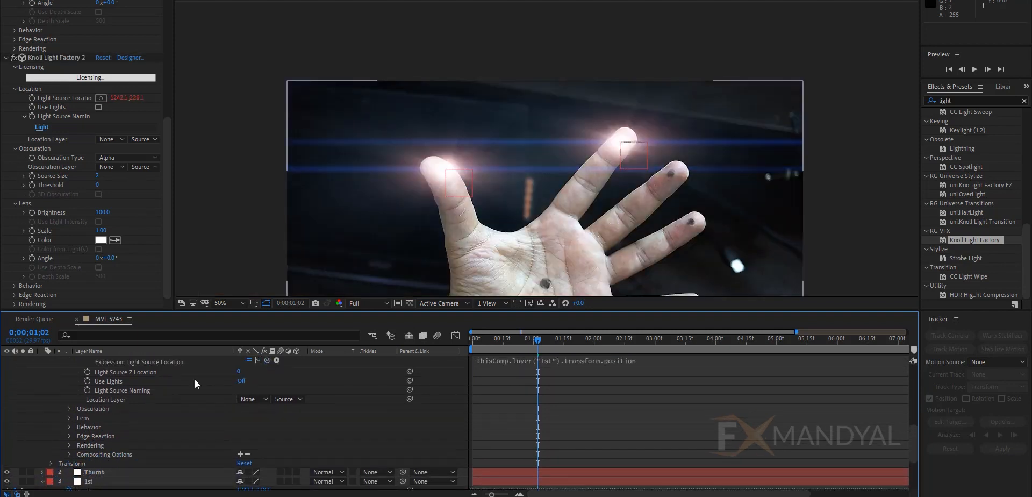
- Play the composition from the first frame to examine how both flares follow the thumb and index fingertip
left_click_drag(535, 340, 427, 336)
key("space")
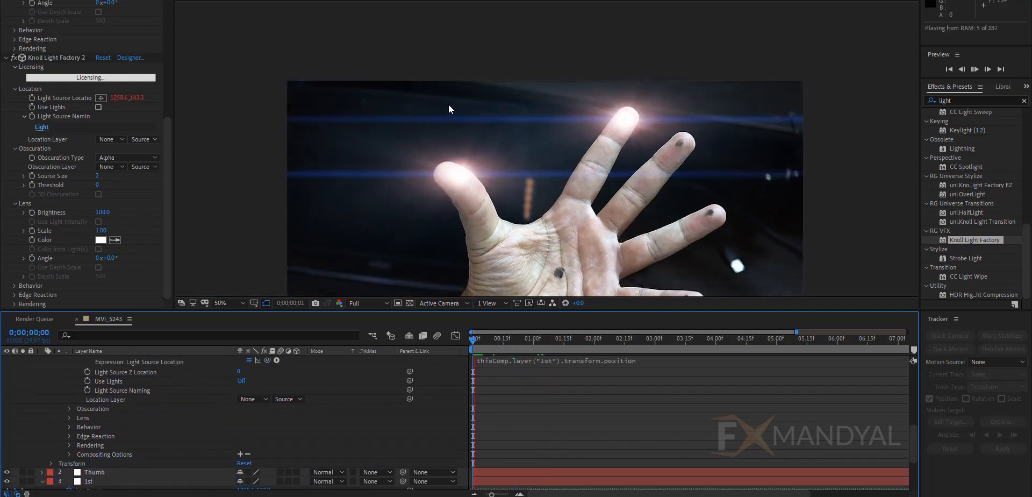
scroll(448, 105, "down", 2)
key("space")
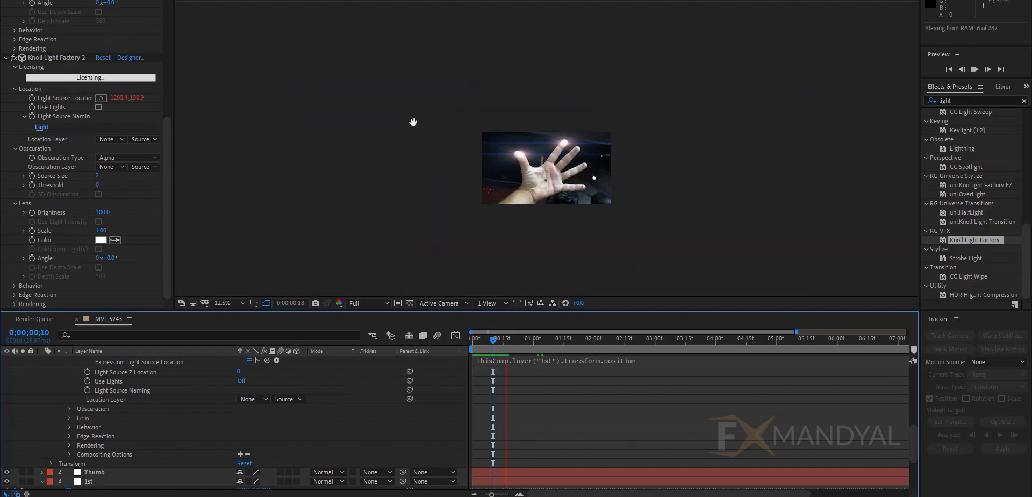
scroll(630, 133, "up", 4)
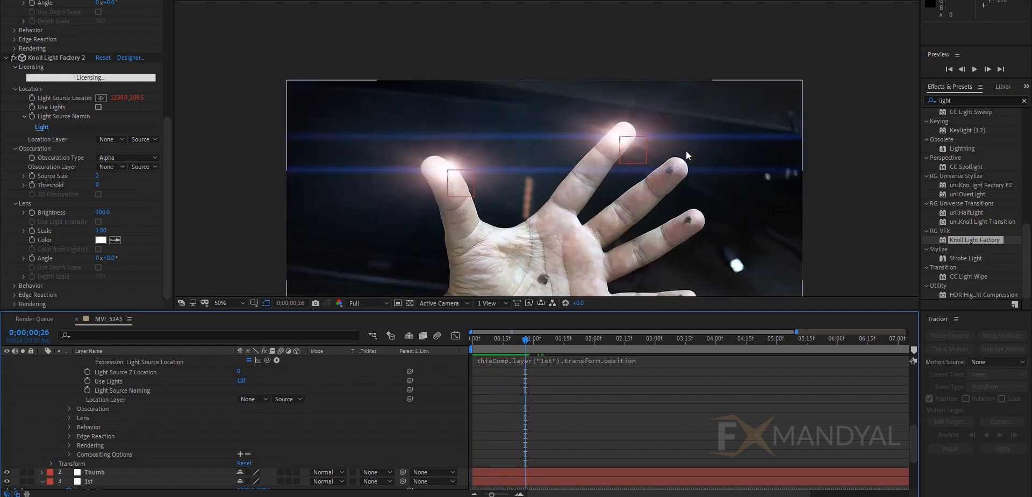
- Open the Knoll Light Factory designer for the thumb flare and centre the flare in the preview
scroll(48, 148, "up", 1)
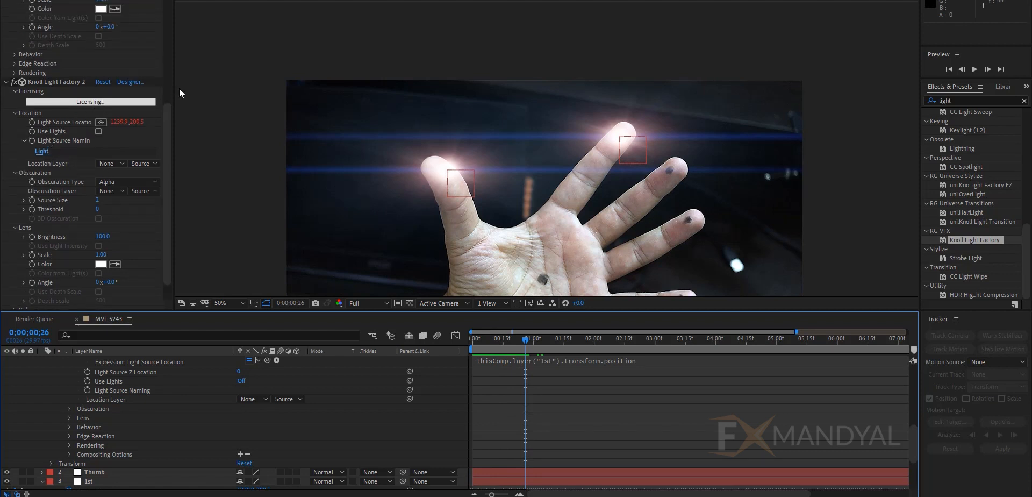
scroll(114, 138, "up", 7)
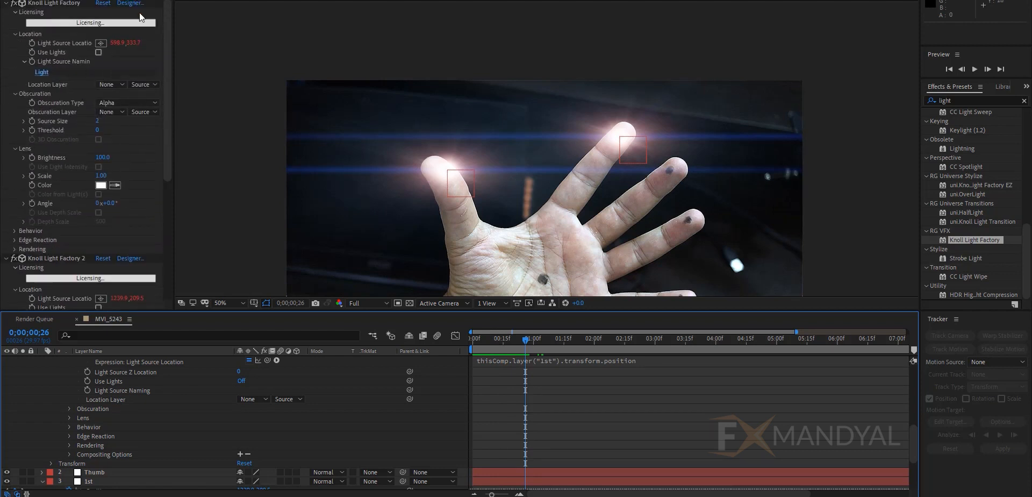
left_click(134, 7)
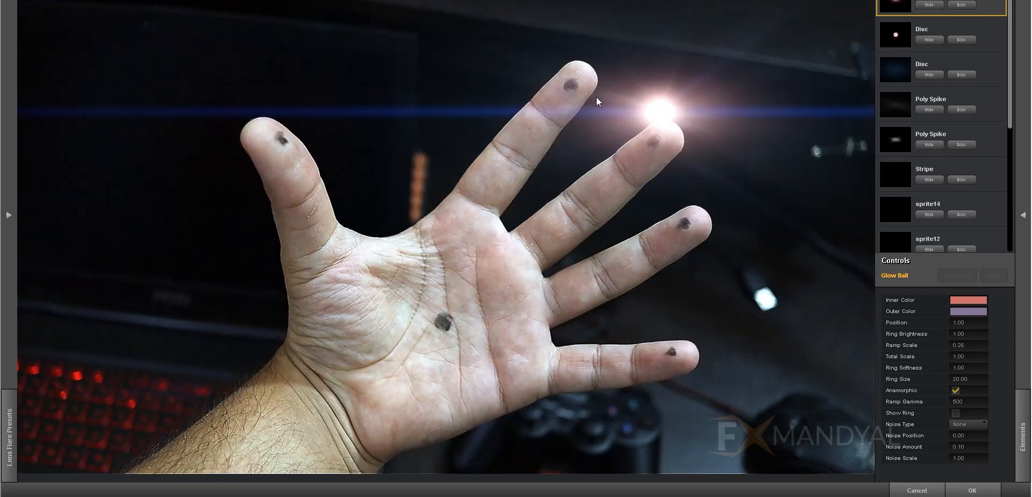
left_click_drag(631, 148, 417, 192)
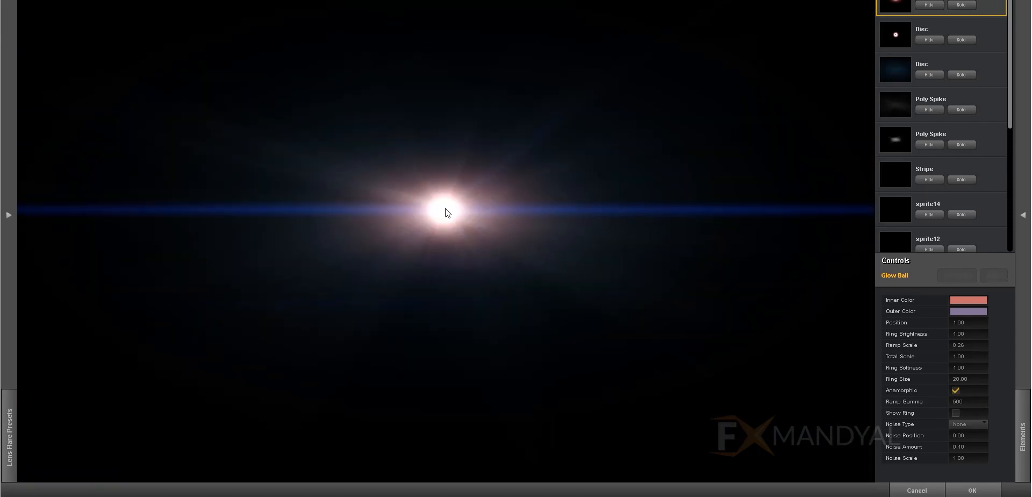
left_click(7, 4)
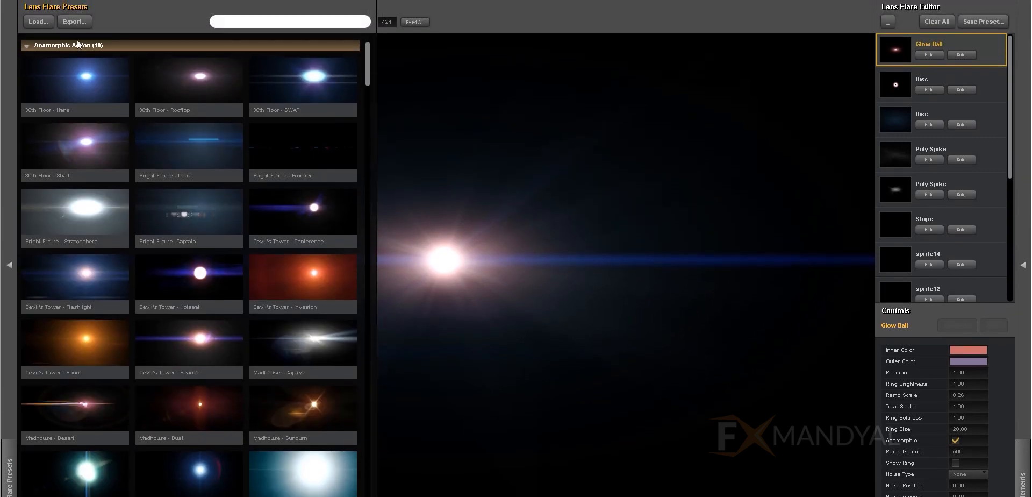
left_click(453, 147)
left_click(91, 22)
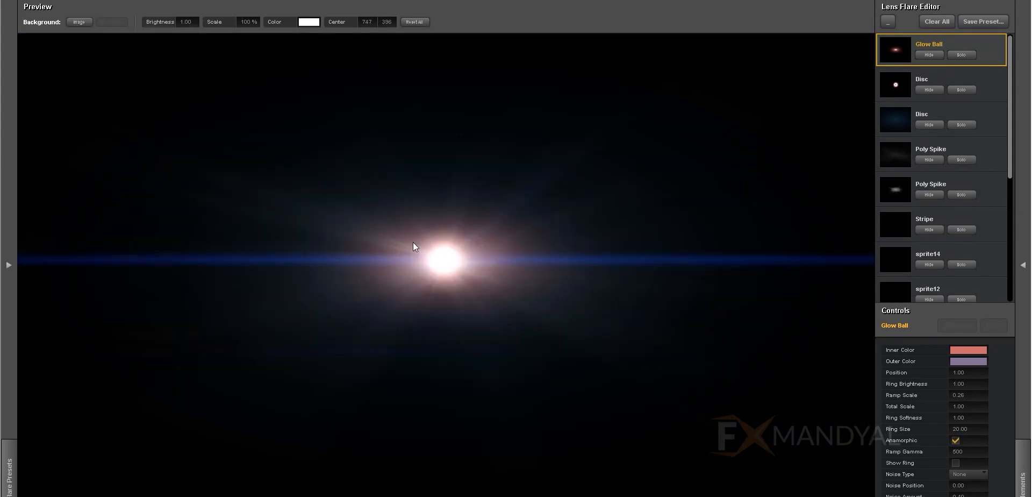
mouse_move(413, 243)
left_mouse_down()
mouse_move(435, 259)
mouse_move(452, 253)
mouse_move(416, 249)
mouse_move(432, 237)
left_mouse_up()
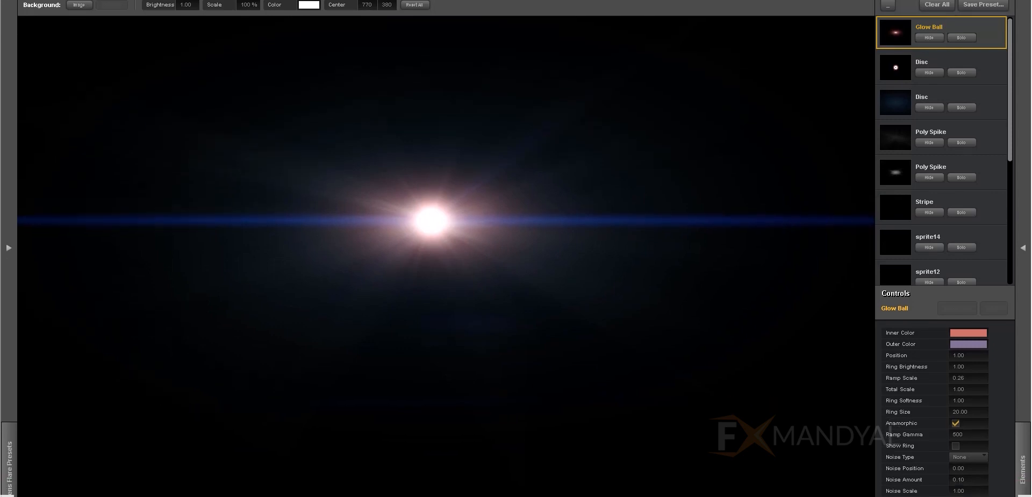
- Try the Devil's Tower - Scout, Madhouse - Desert and One Ping - Deck lens flare presets
left_click(8, 264)
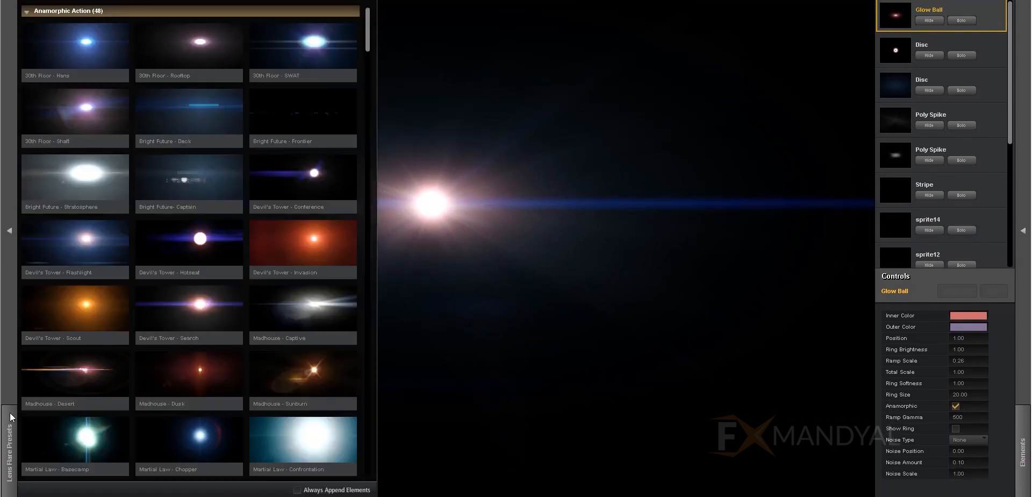
scroll(236, 339, "down", 2)
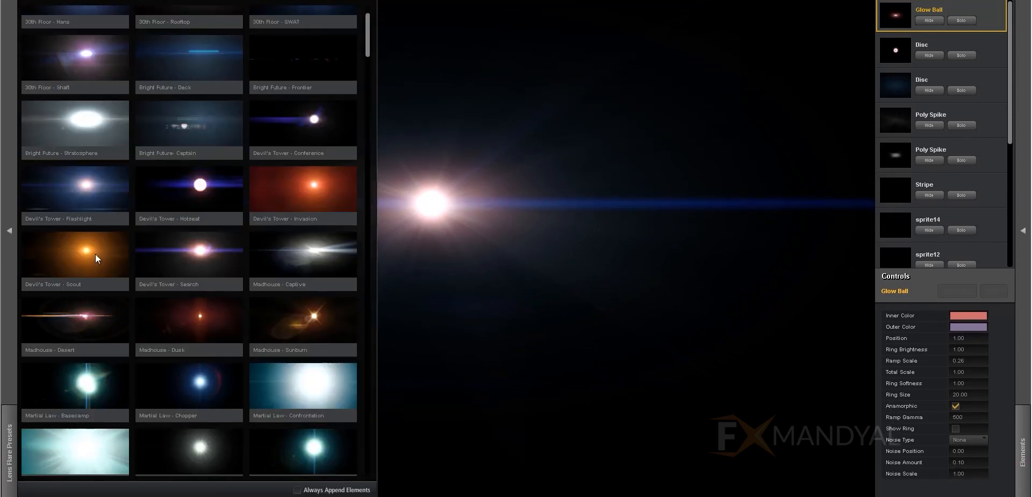
left_click(95, 253)
left_click(86, 310)
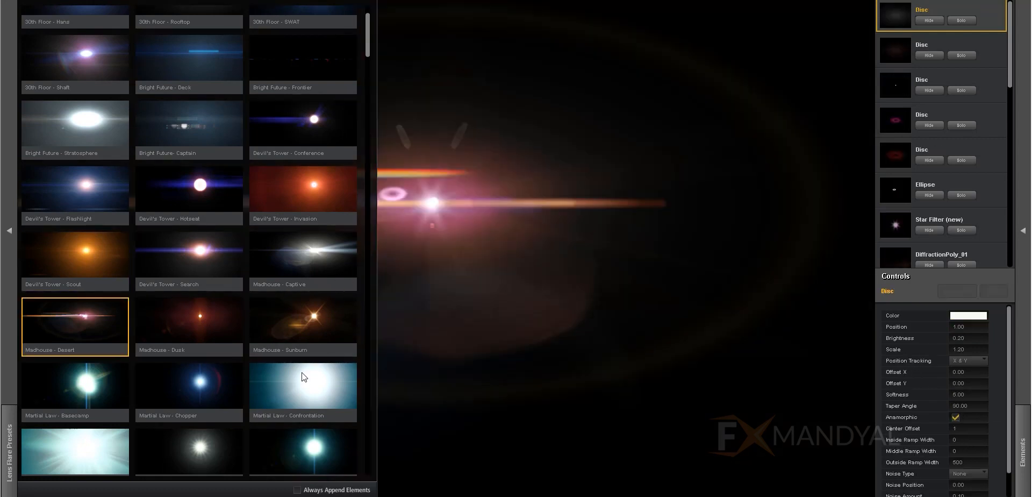
scroll(303, 375, "down", 10)
left_click(49, 283)
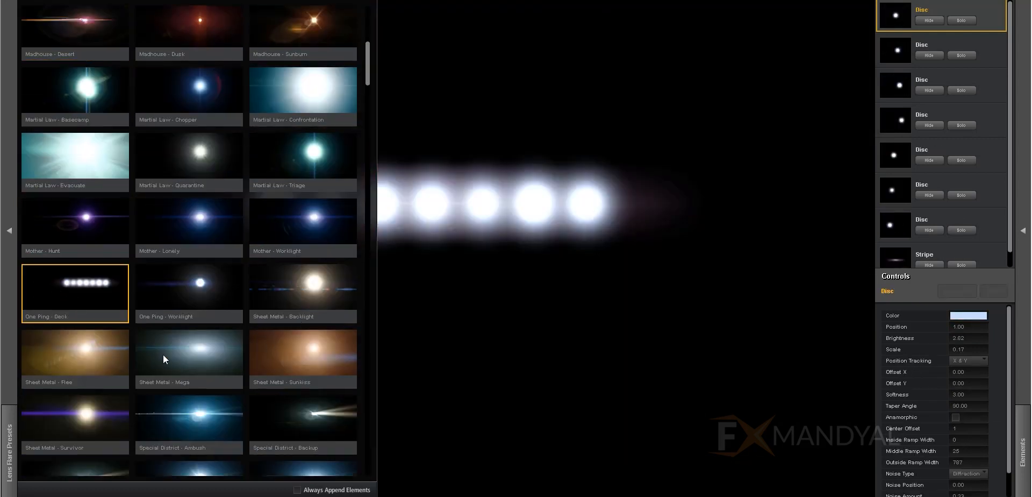
- Browse further lens flare presets and apply a bright blue starburst flare to the thumb
left_click(163, 359)
left_click(115, 386)
left_click(98, 414)
left_click(236, 433)
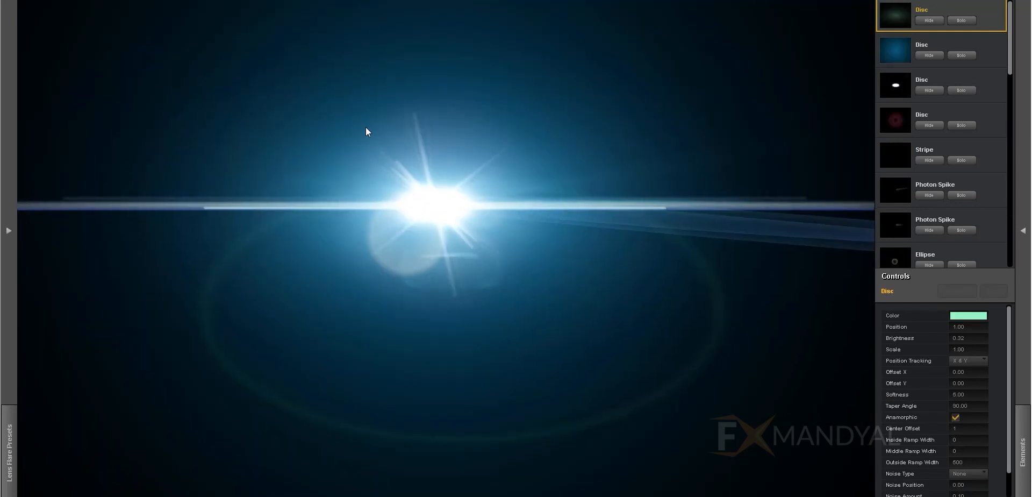
left_click(14, 248)
left_click(14, 247)
left_click(14, 248)
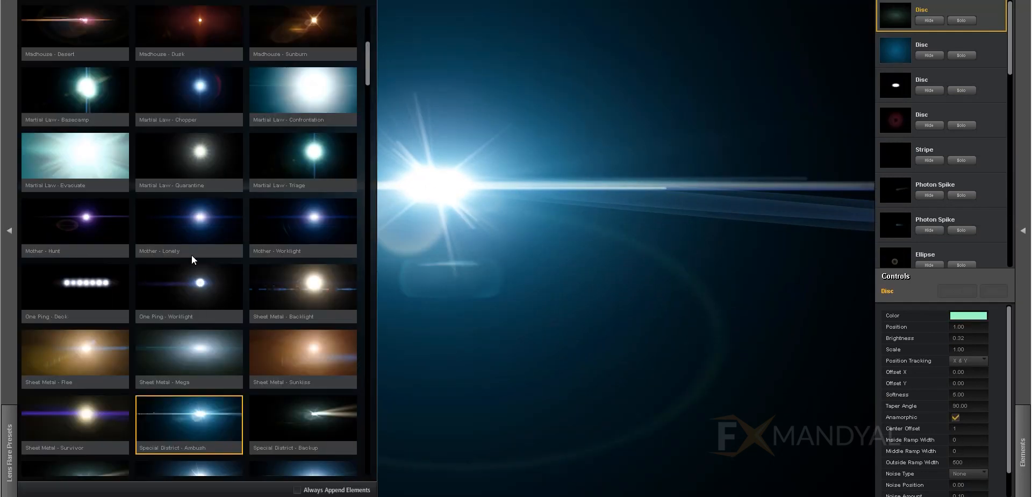
scroll(191, 255, "down", 8)
scroll(201, 279, "down", 5)
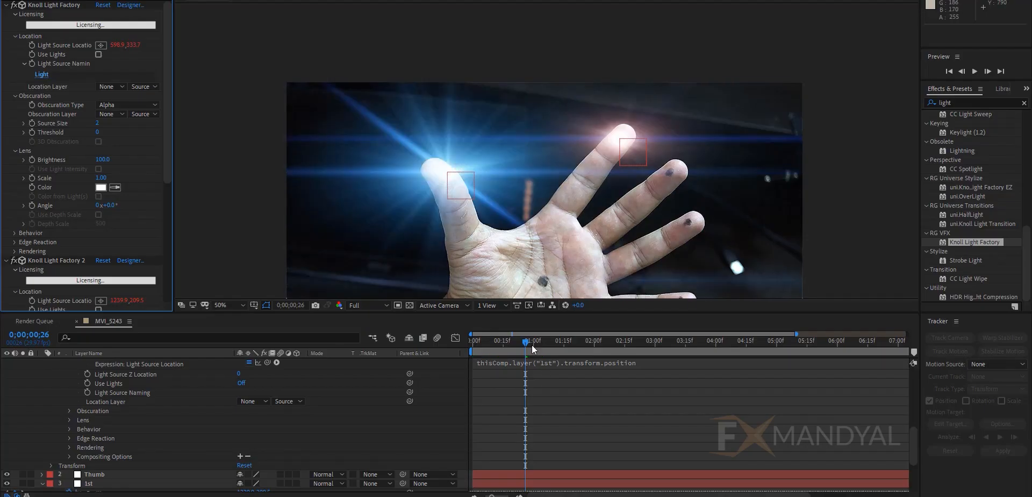
- Play the composition from the first frame to check the blue thumb flare beside the index fingertip flare
left_click_drag(531, 344, 432, 341)
scroll(546, 148, "down", 2)
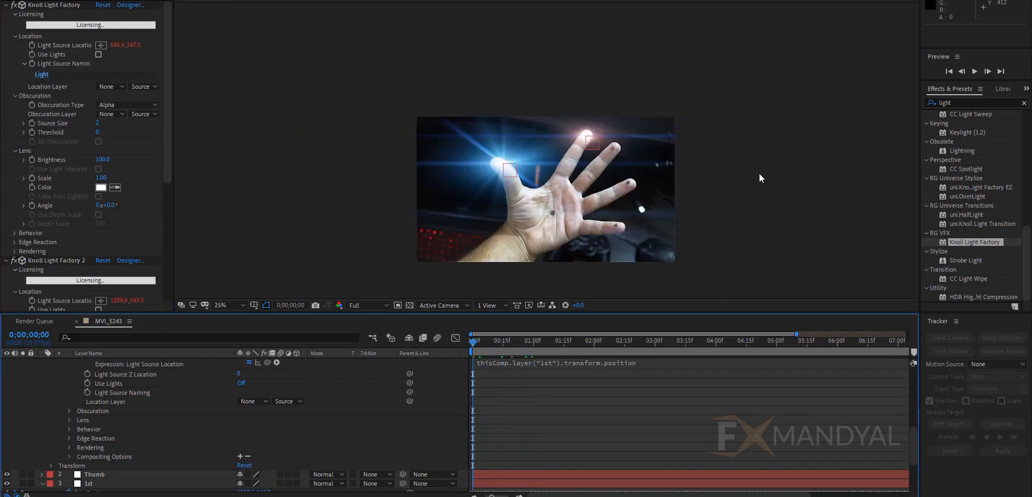
key("space")
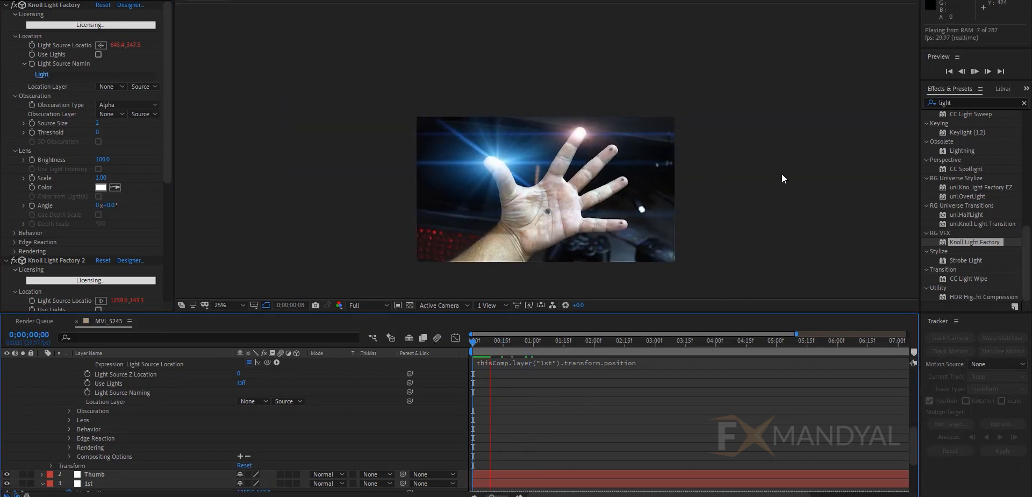
key("space")
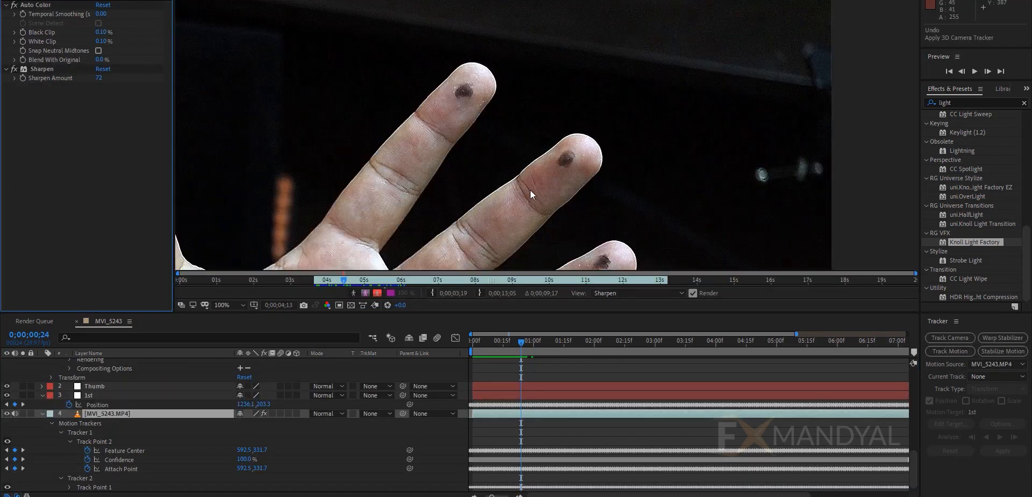
- Start a new motion track on MVI_5243.MP4 and place its track point on the middle fingertip mark
left_click(947, 352)
scroll(563, 130, "up", 1)
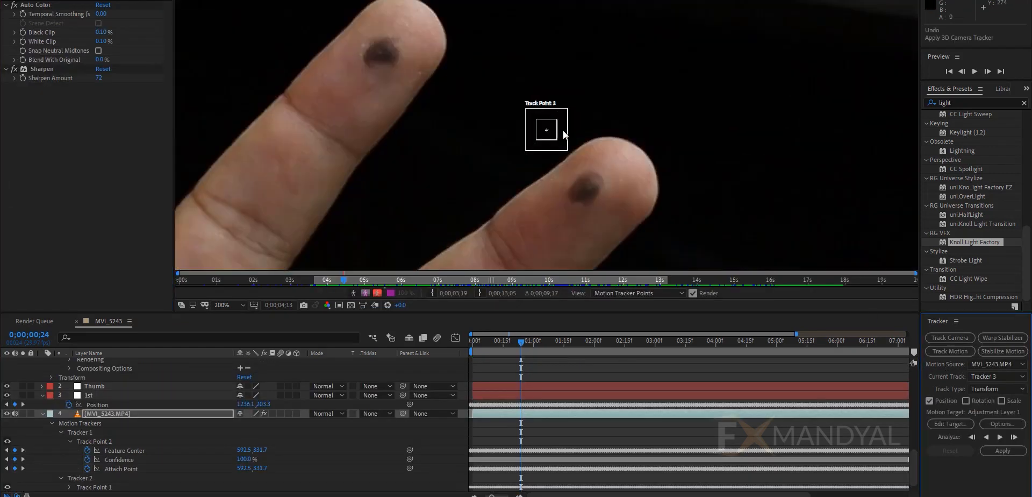
left_click_drag(553, 128, 589, 187)
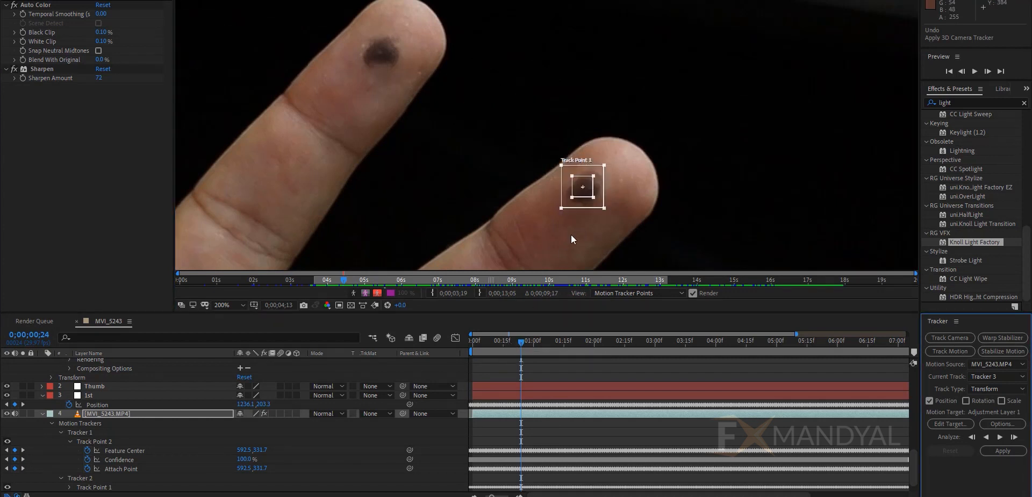
left_click_drag(589, 185, 593, 187)
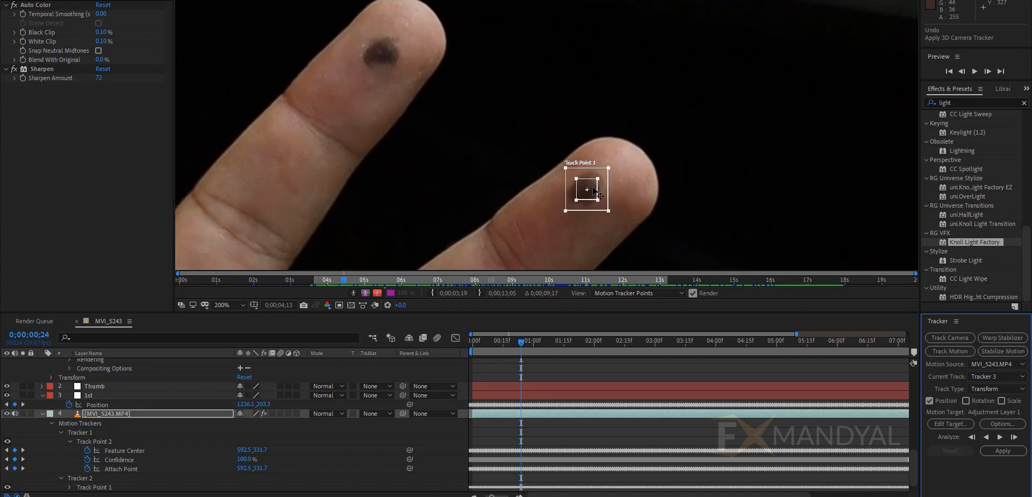
scroll(593, 187, "down", 1)
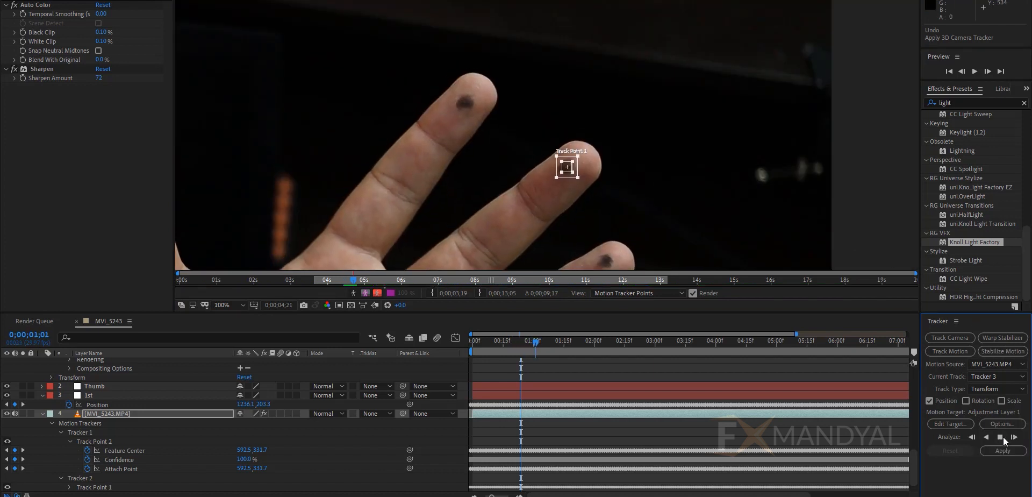
- Analyze the middle fingertip track forward, then analyze it backward from 0;00;01;09 to the first frame
left_click(1001, 436)
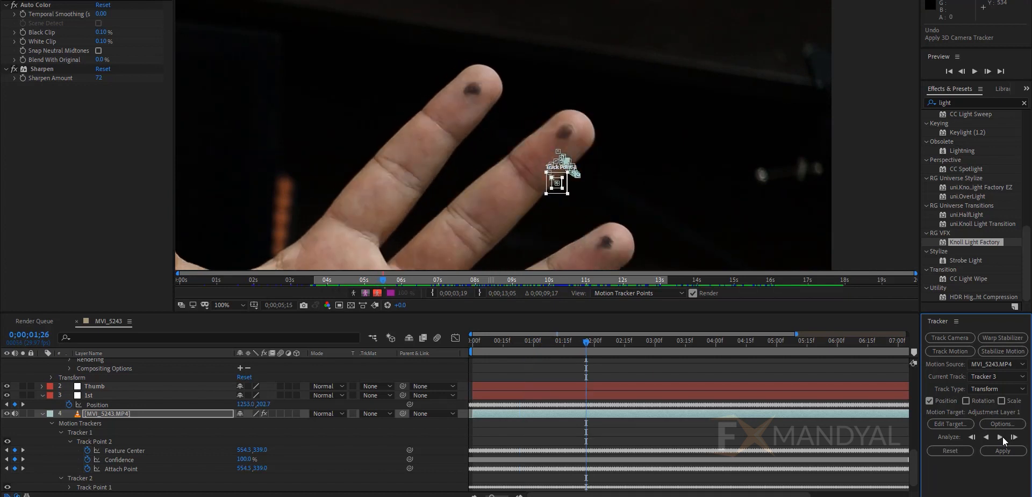
left_click_drag(583, 343, 550, 341)
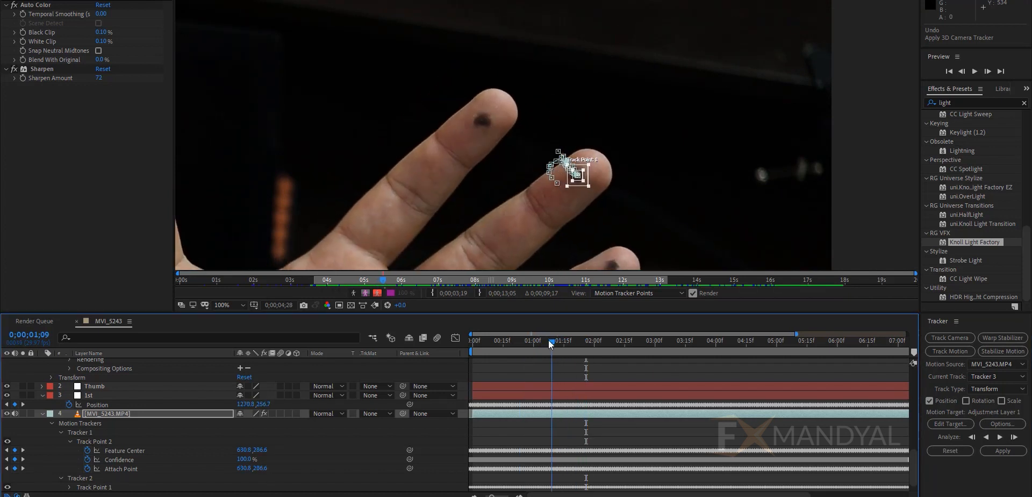
left_click(984, 437)
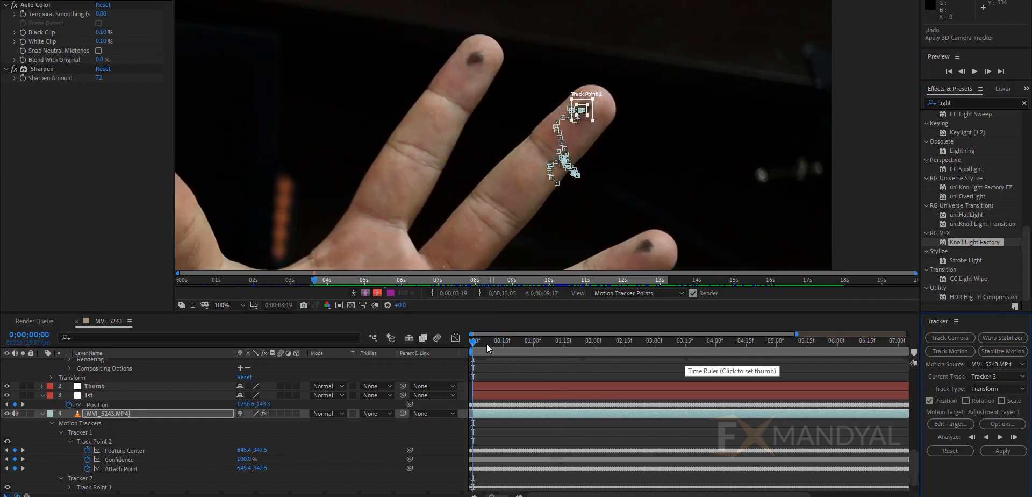
- Correct the middle fingertip track from 0;00;01;16 and continue analyzing it forward to about 0;00;04;16
left_click_drag(486, 343, 565, 347)
scroll(568, 173, "up", 1)
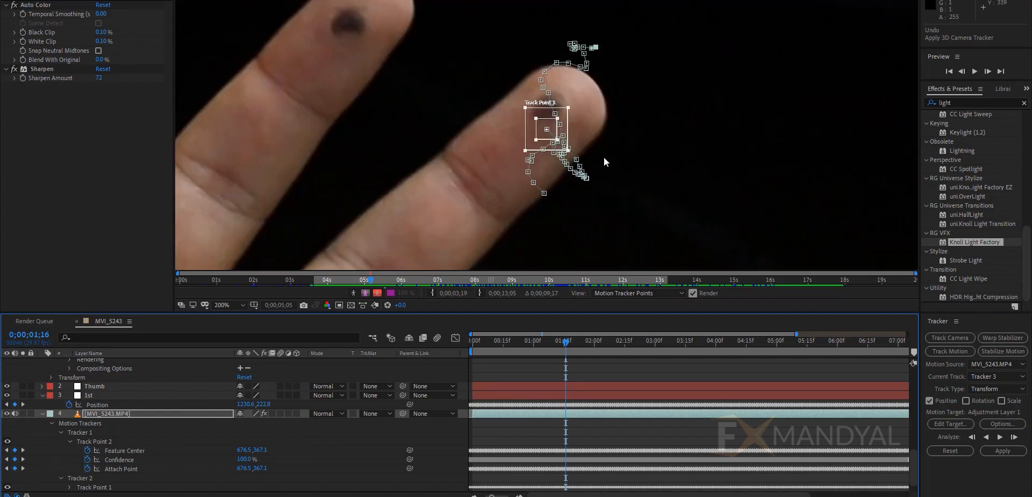
left_click(1013, 437)
scroll(572, 146, "up", 1)
scroll(572, 145, "down", 1)
scroll(581, 148, "up", 2)
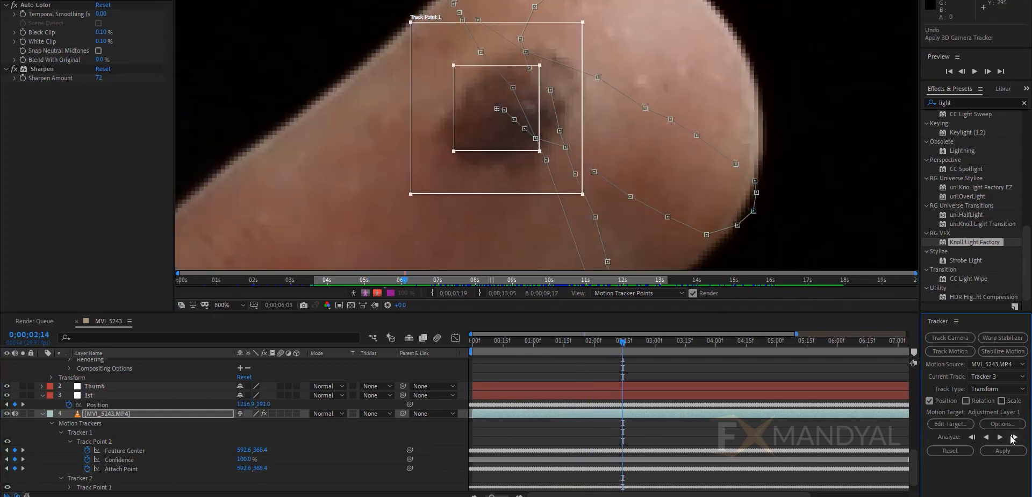
scroll(541, 108, "down", 1)
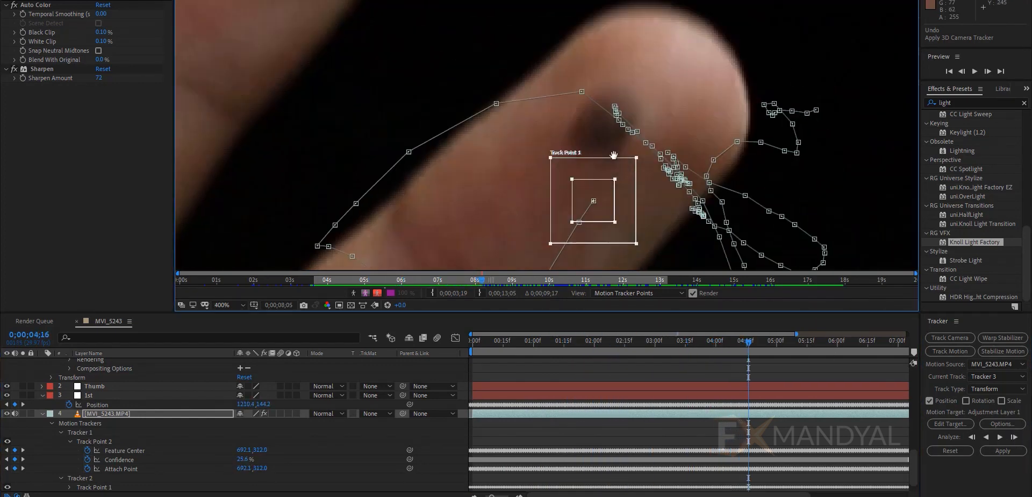
- Undo the last track point change and continue analyzing the middle fingertip track forward past 0;00;05;10
key("ctrl+z")
scroll(599, 175, "down", 1)
left_click(999, 436)
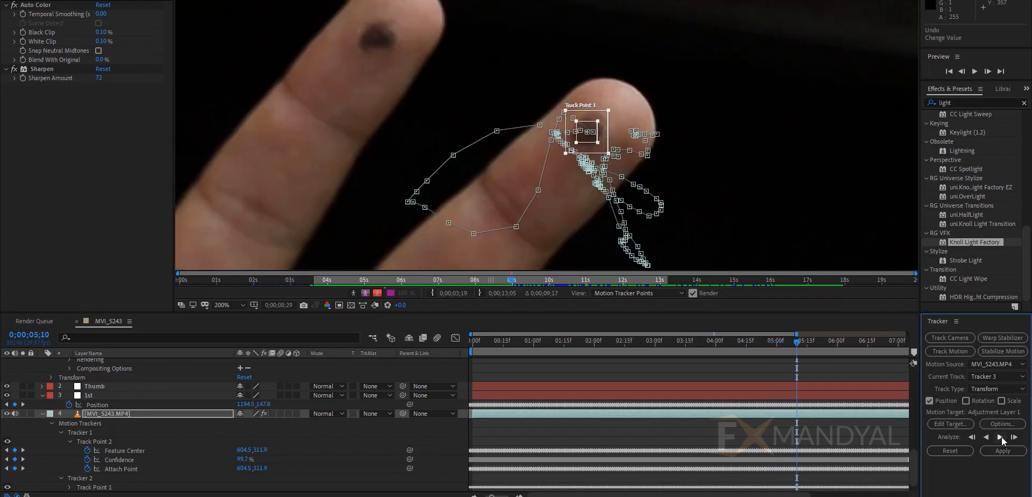
scroll(606, 111, "up", 2)
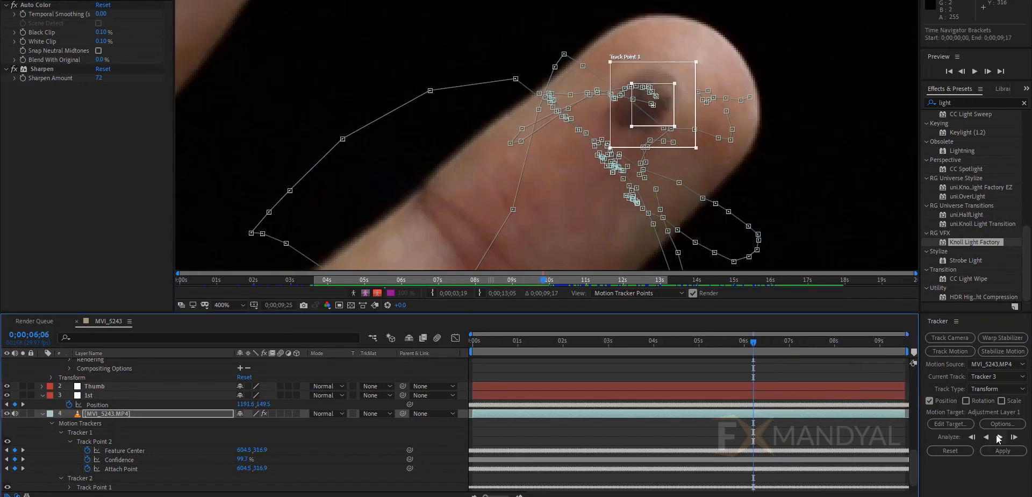
- Create another motion tracker at the first frame and place its track point on the ring fingertip mark
scroll(675, 182, "down", 2)
scroll(675, 182, "up", 2)
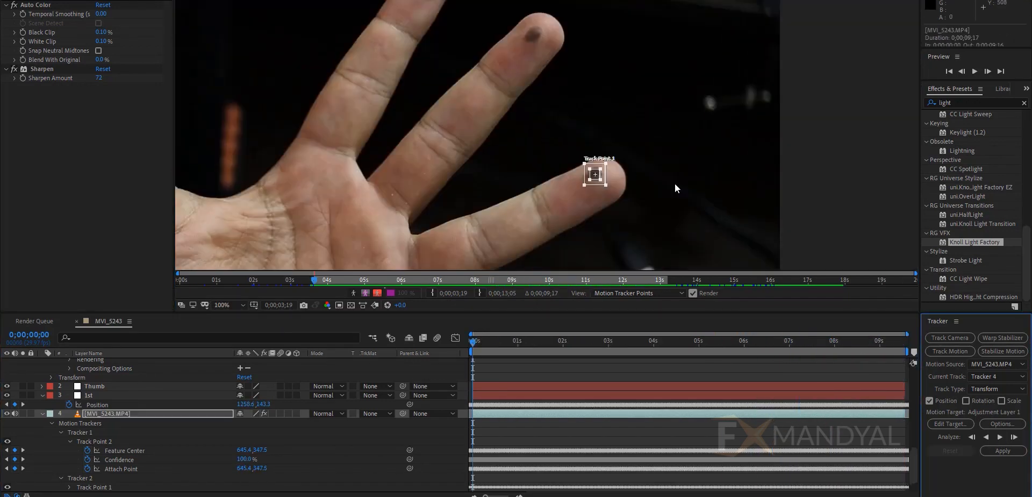
scroll(636, 155, "down", 1)
- Place a new track point on the palm mark, enlarge its region to fit the mark and analyze forward
scroll(635, 156, "up", 2)
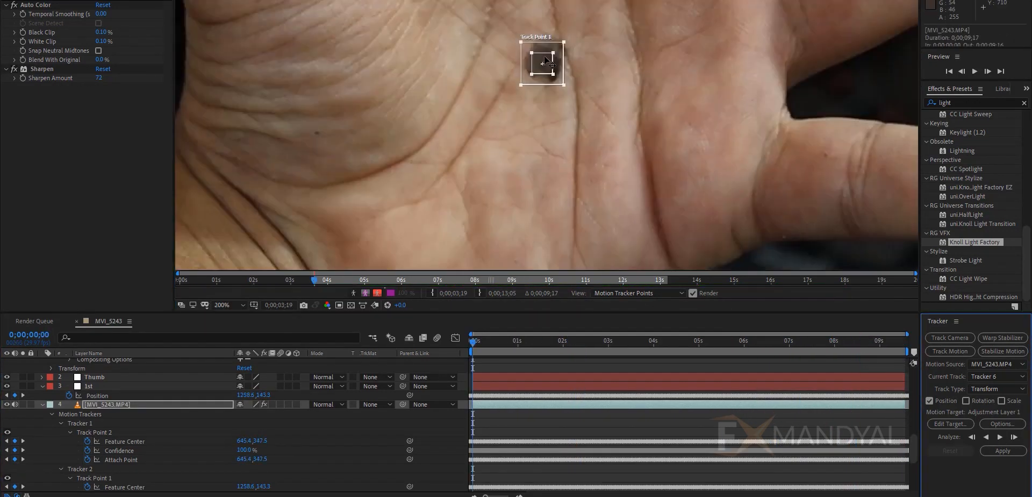
scroll(554, 90, "down", 1)
scroll(554, 91, "up", 2)
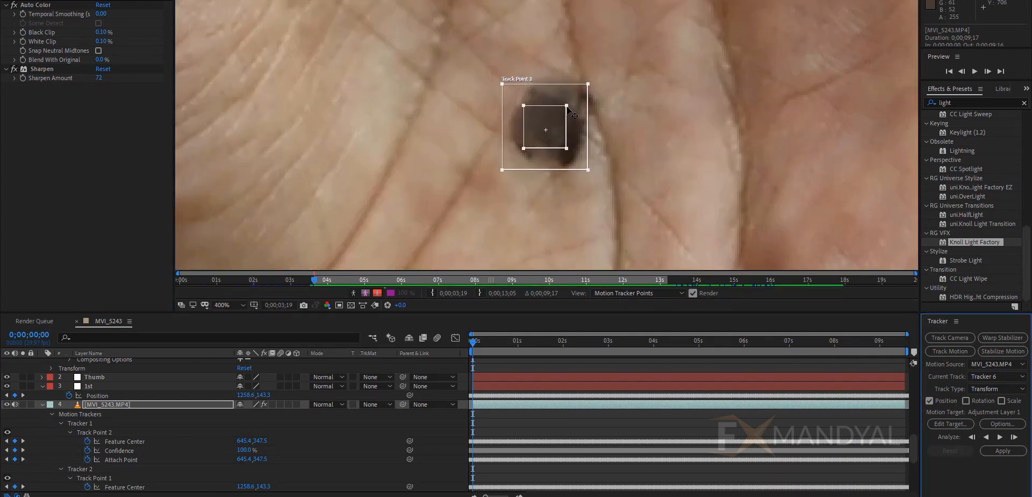
left_click_drag(574, 98, 606, 72)
scroll(566, 108, "down", 1)
left_click(1000, 436)
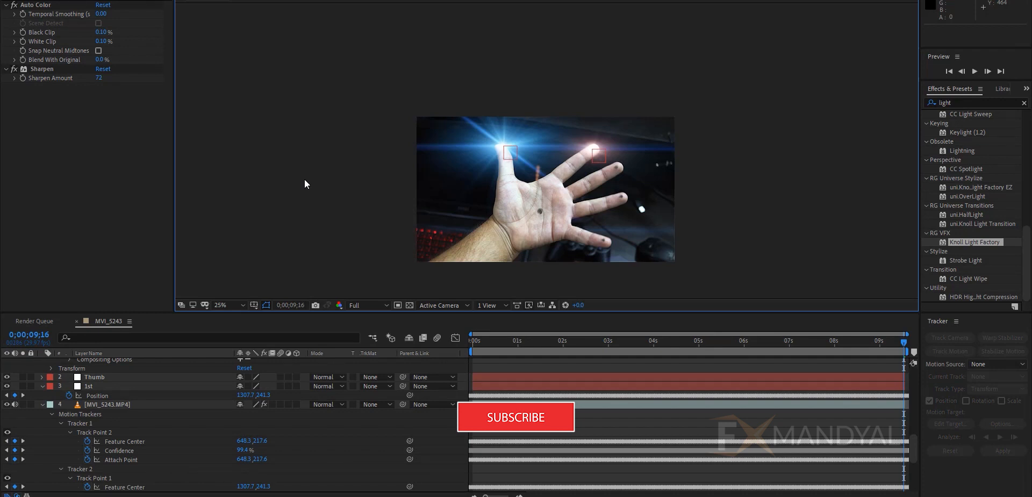
- Create a new null object above the 1st null and duplicate it to have three new nulls
left_click(105, 398)
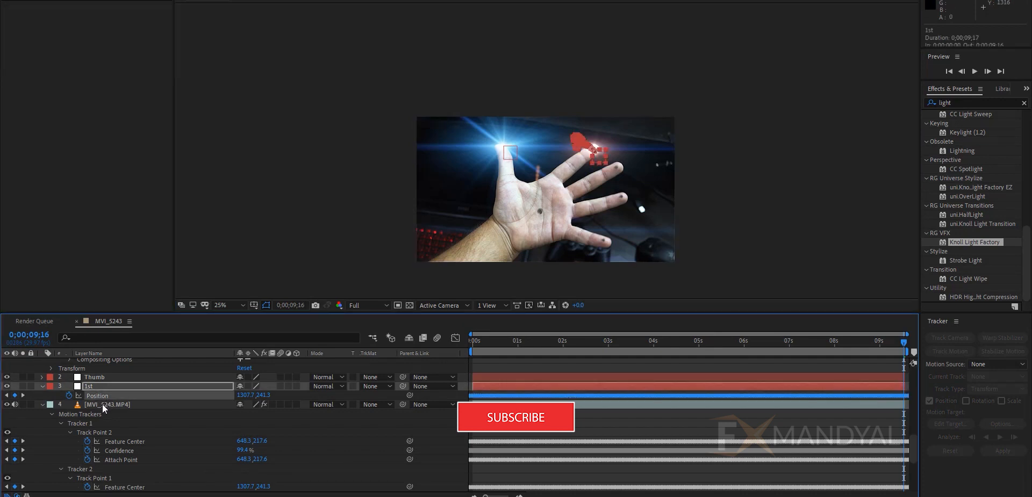
right_click(26, 424)
mouse_move(66, 307)
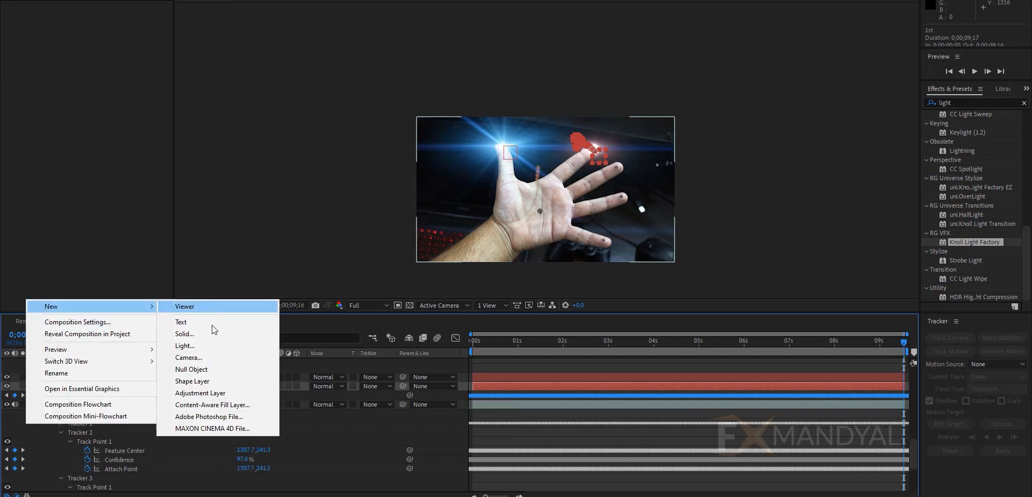
left_click(204, 371)
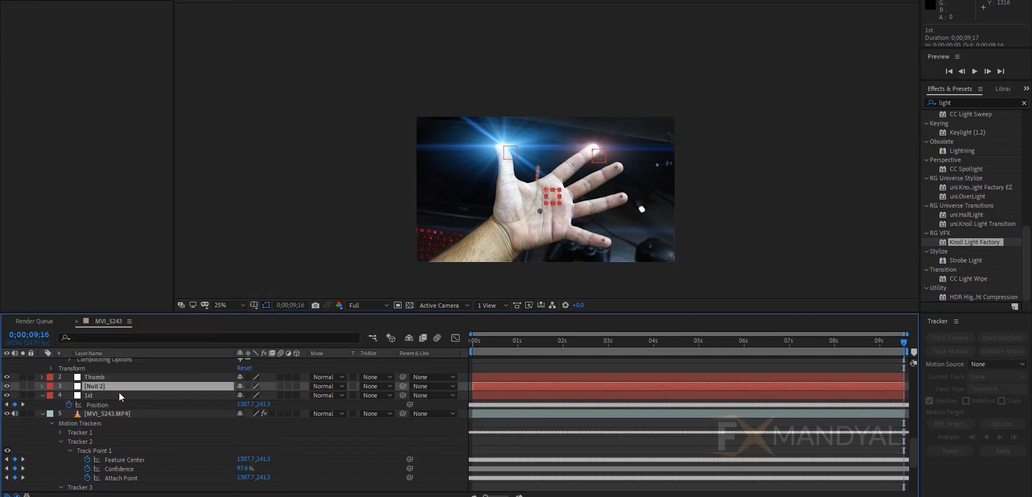
left_click(95, 404)
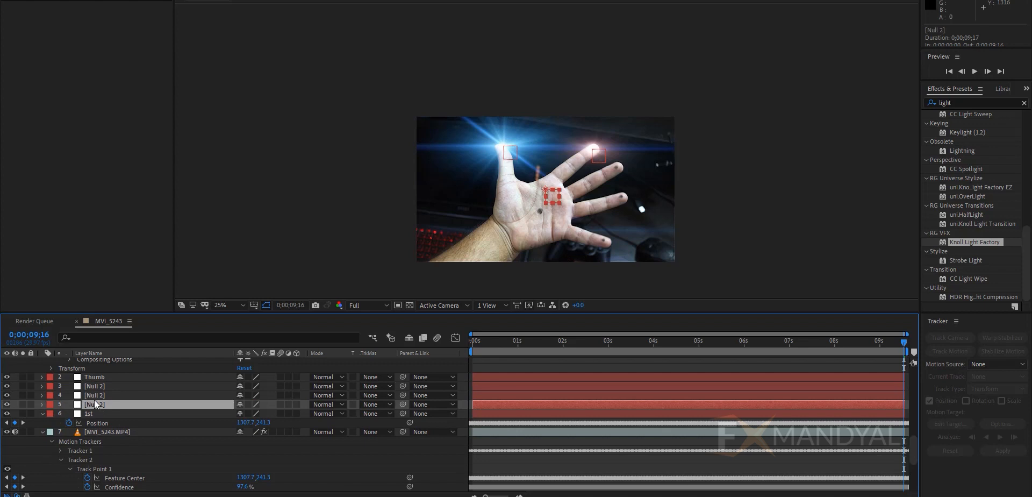
- Rename the three new nulls as 2nd, 3rd and 4th
key("Return")
type("2nd")
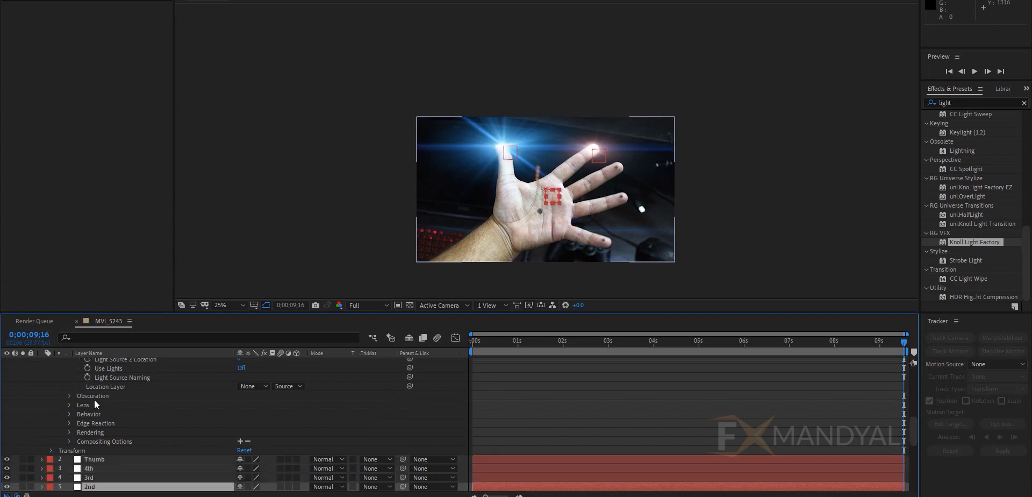
key("ctrl+Up")
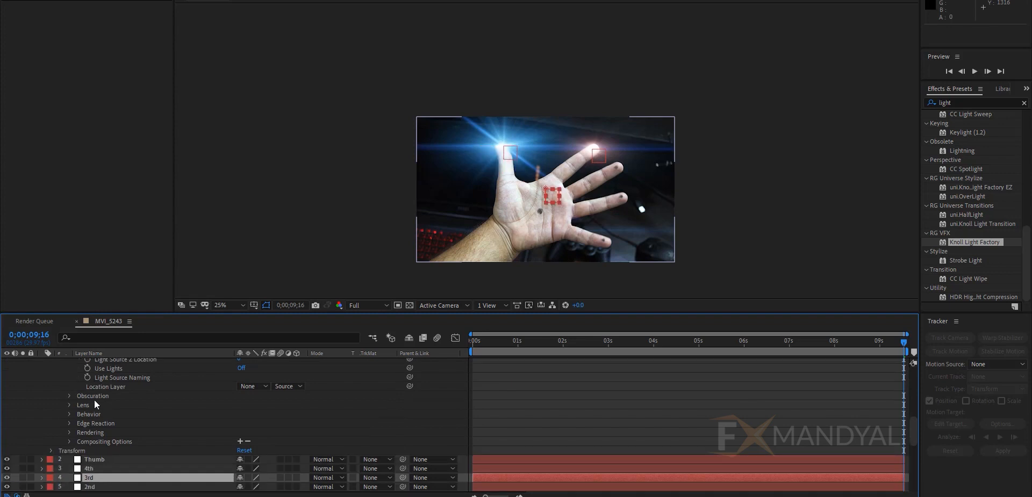
left_click(95, 409)
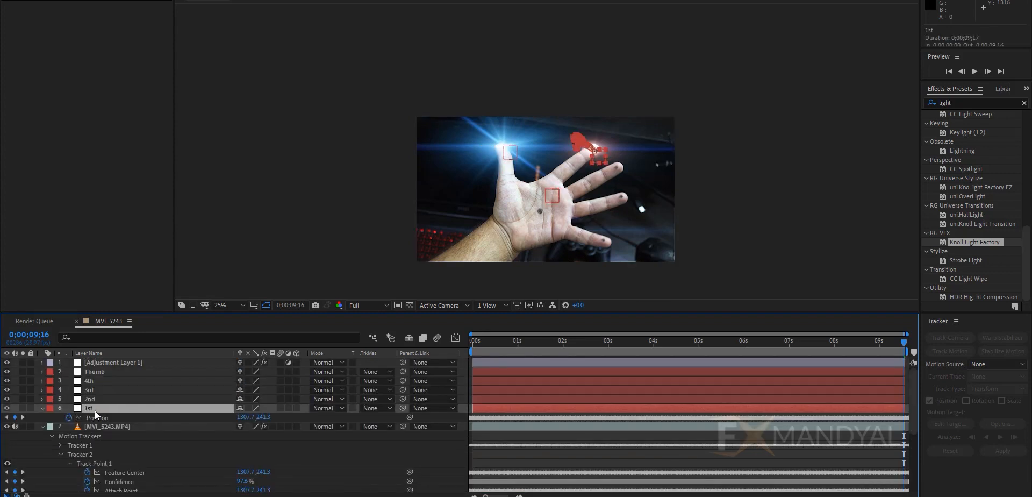
- Collapse the expanded trackers under the MVI_5243.MP4 layer so that only Tracker 1 to Tracker 6 are listed
left_click(99, 429)
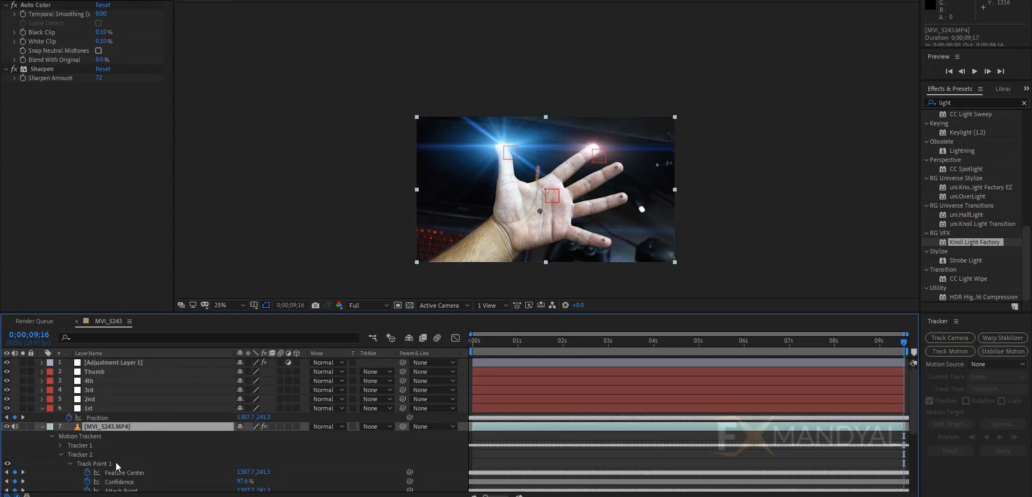
scroll(95, 454, "down", 2)
left_click(60, 399)
left_click(59, 408)
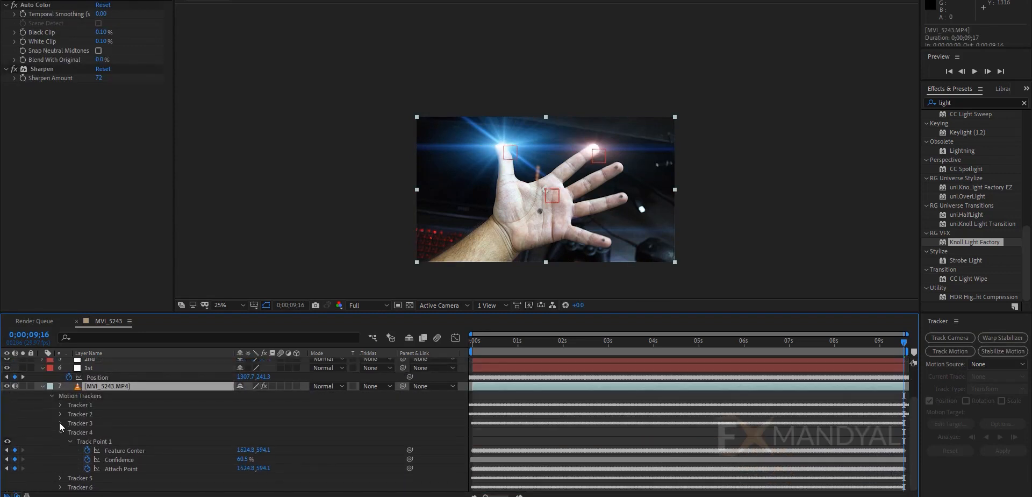
left_click(60, 432)
scroll(59, 449, "up", 2)
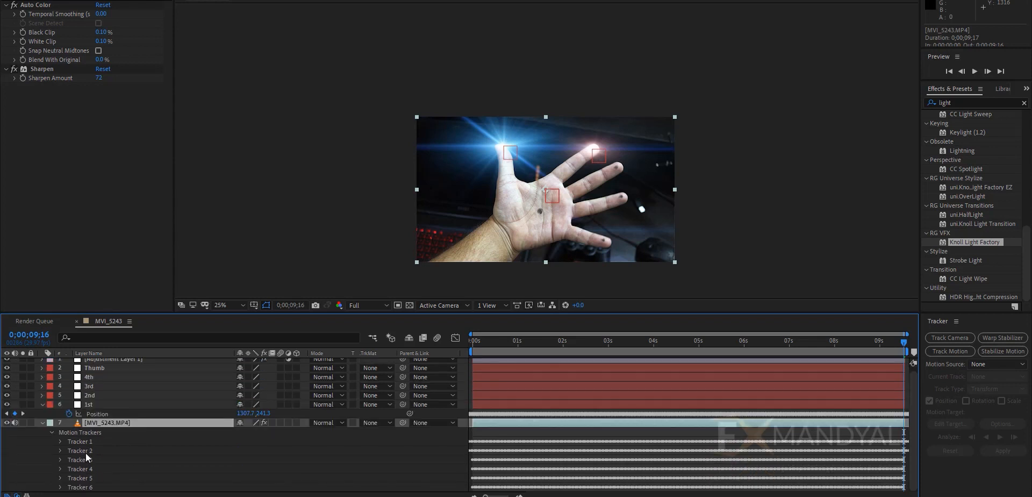
- Open Tracker 3 in the footage layer view, set its motion target to the 2nd null and apply the track
left_click(85, 452)
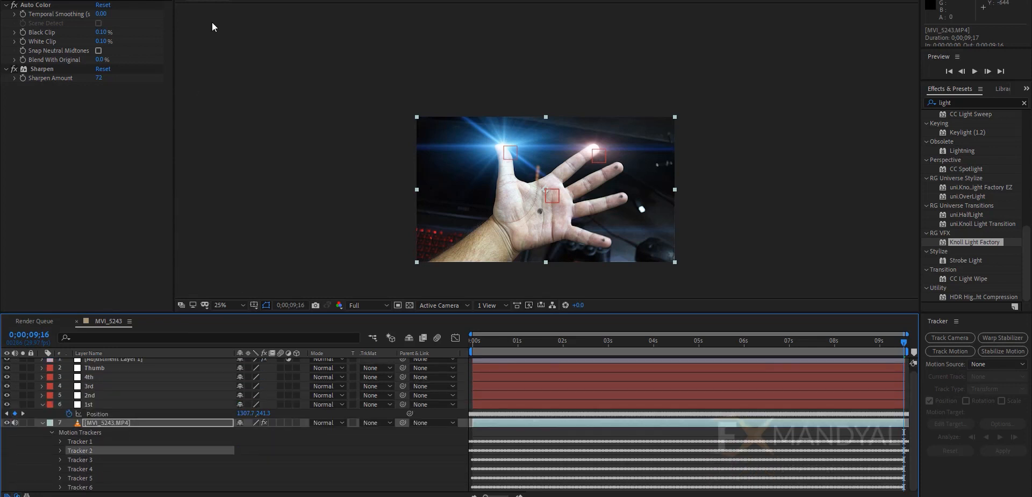
left_click(317, 1)
scroll(426, 107, "down", 4)
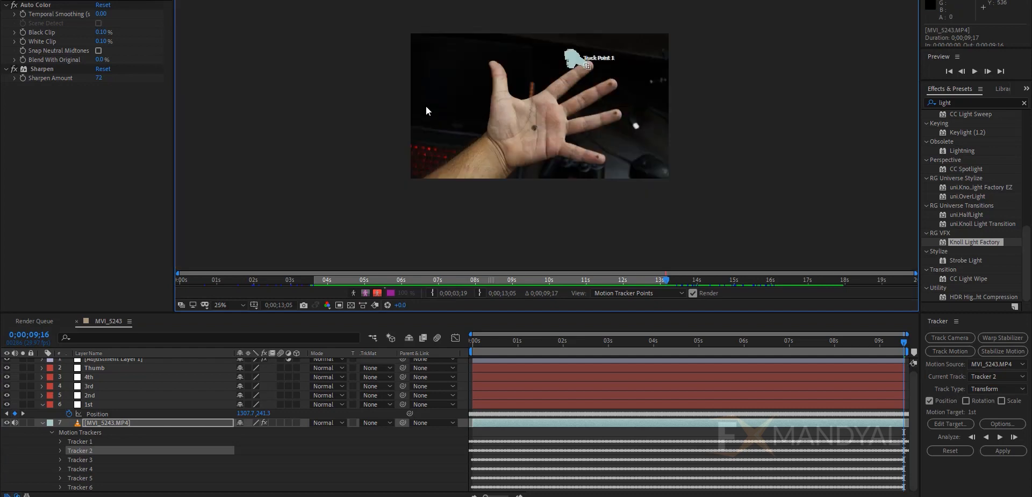
left_click(95, 459)
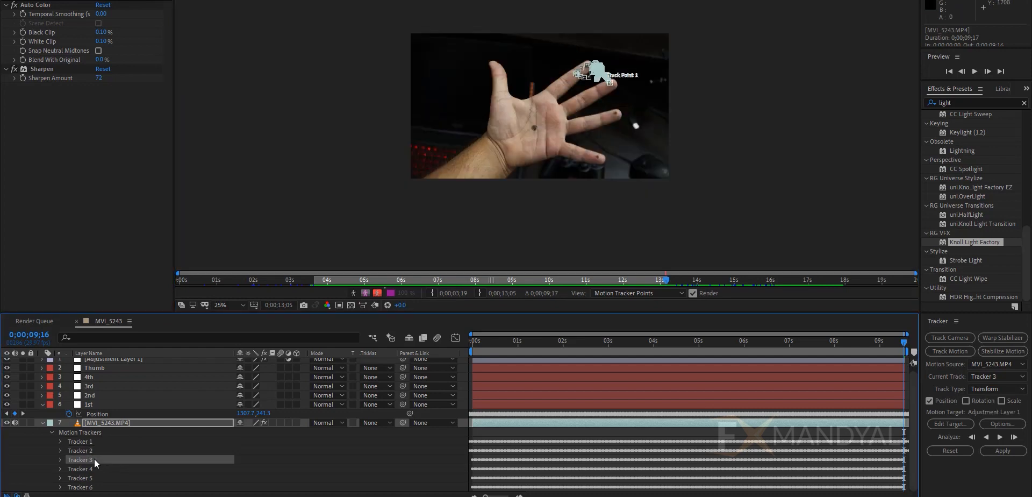
scroll(646, 44, "up", 4)
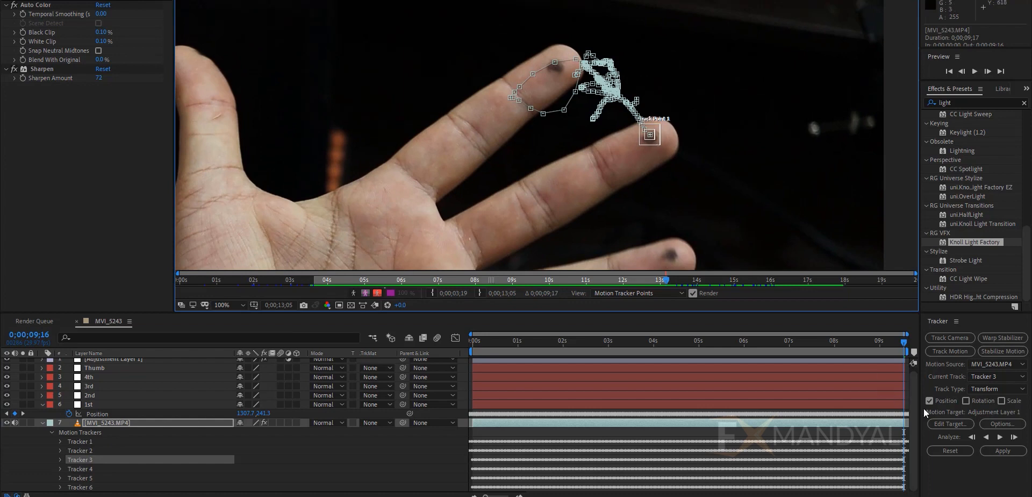
left_click(949, 423)
left_click(546, 209)
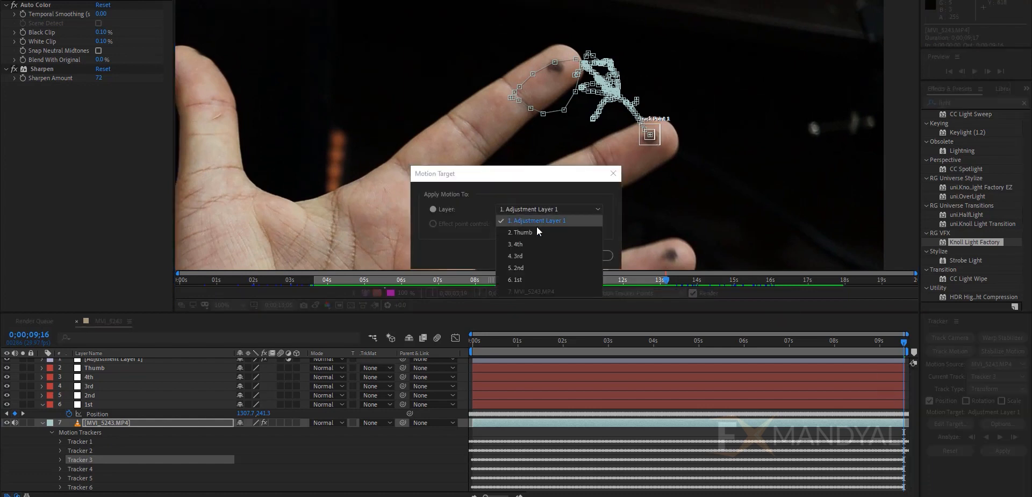
left_click(520, 266)
left_click(524, 255)
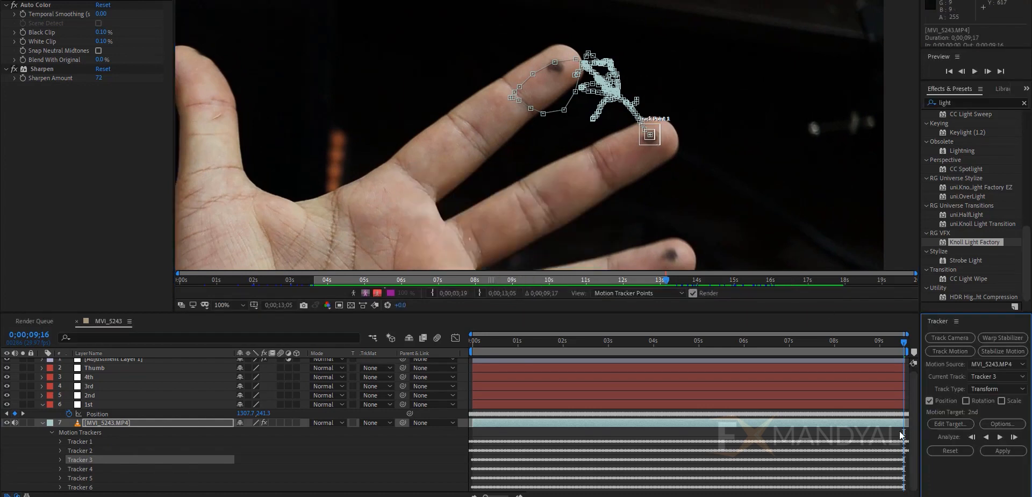
left_click(996, 453)
- Set the motion target of Tracker 4 to the 3rd null and apply the track
left_click(518, 239)
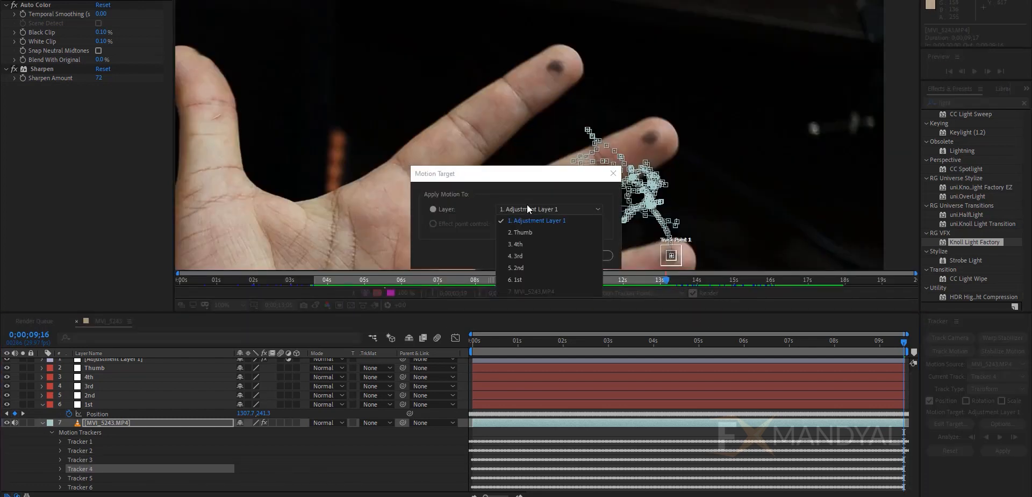
left_click(515, 256)
left_click(589, 255)
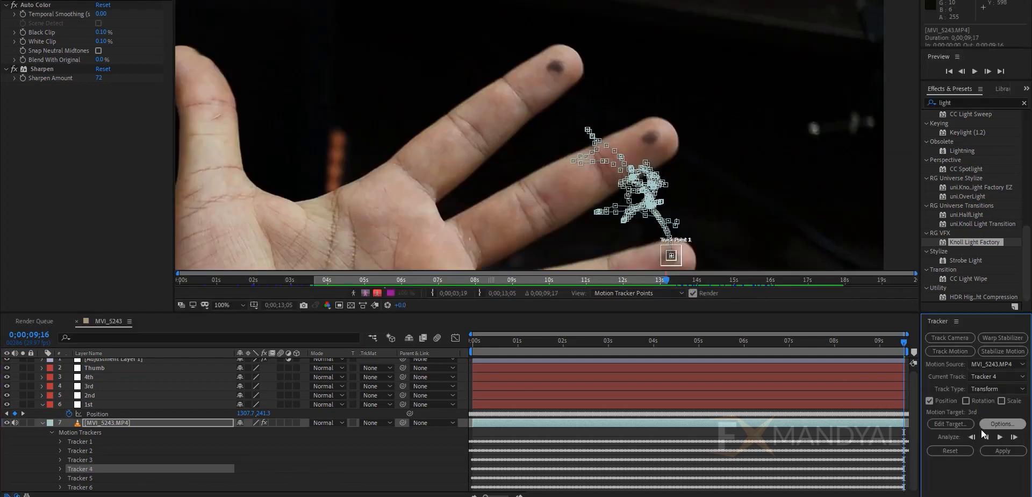
left_click(1003, 451)
left_click(501, 233)
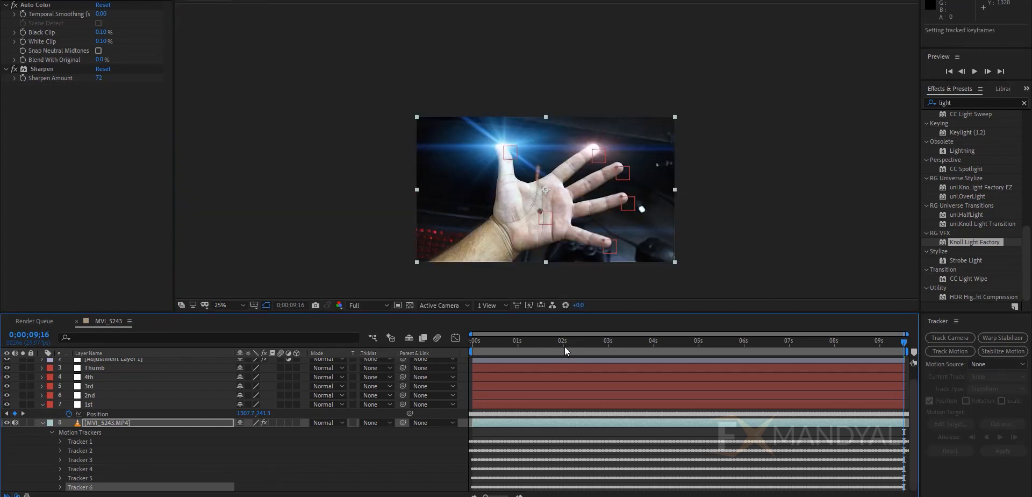
- Return to the first frame and duplicate the first Knoll Light Factory effect on Adjustment Layer 1
left_click_drag(564, 346, 298, 369)
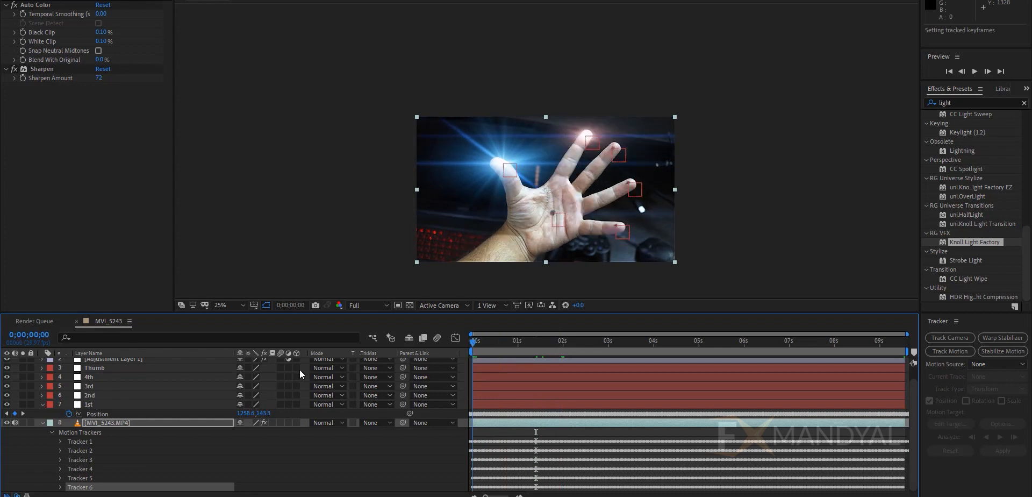
left_click(108, 372)
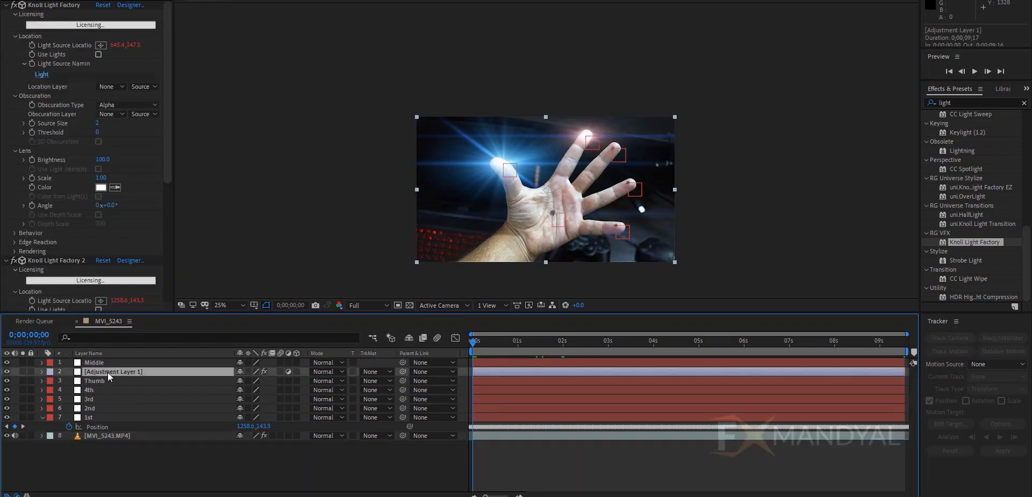
left_click(36, 5)
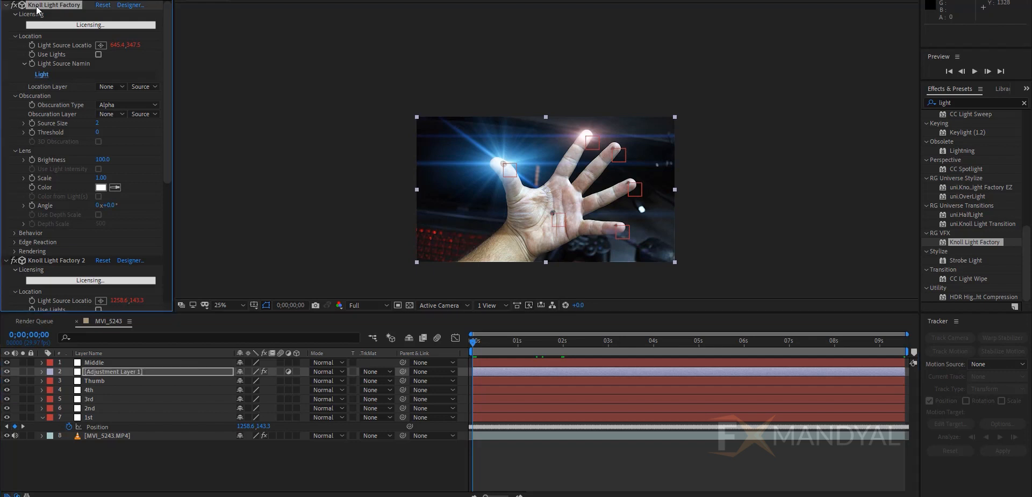
key("ctrl+d")
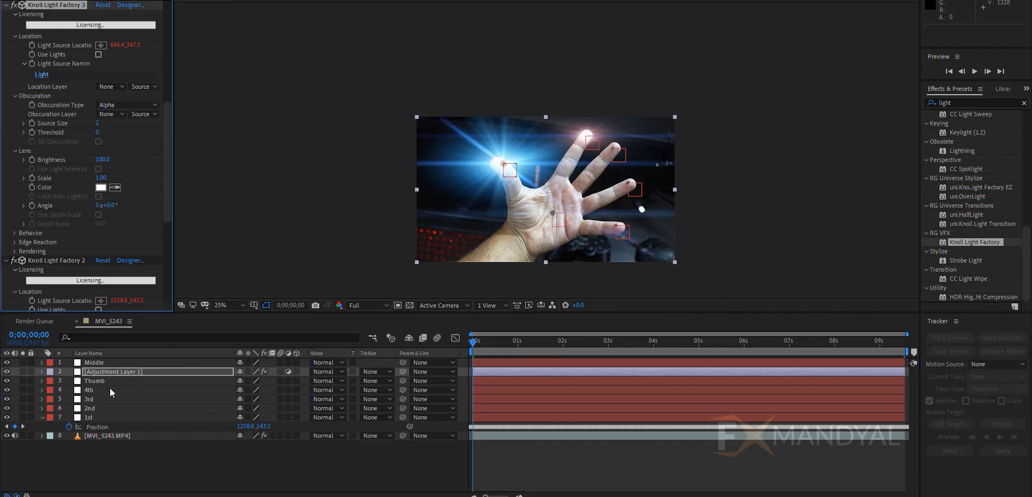
- Reveal the Position properties of the 2nd, 3rd, 4th and Middle nulls in the timeline
left_click(98, 408)
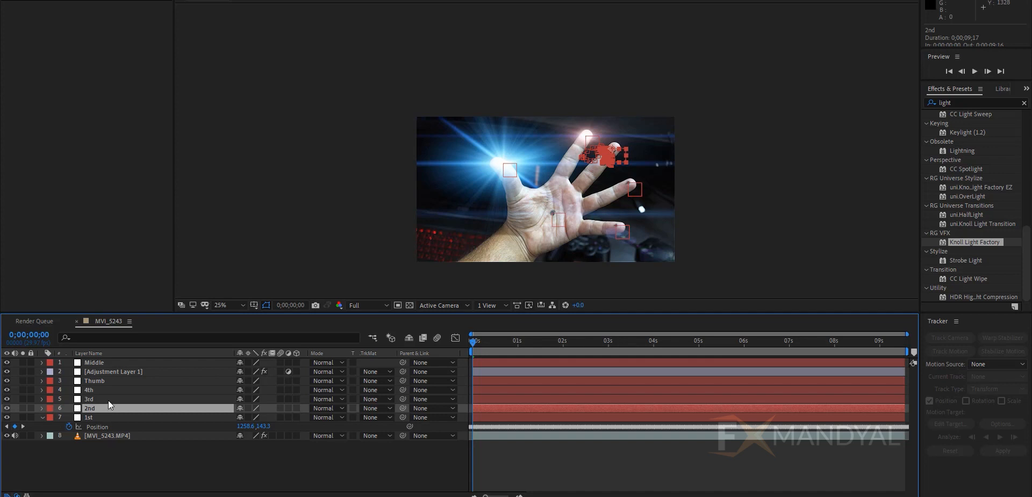
key("p")
left_click(102, 397)
key("p")
left_click(95, 388)
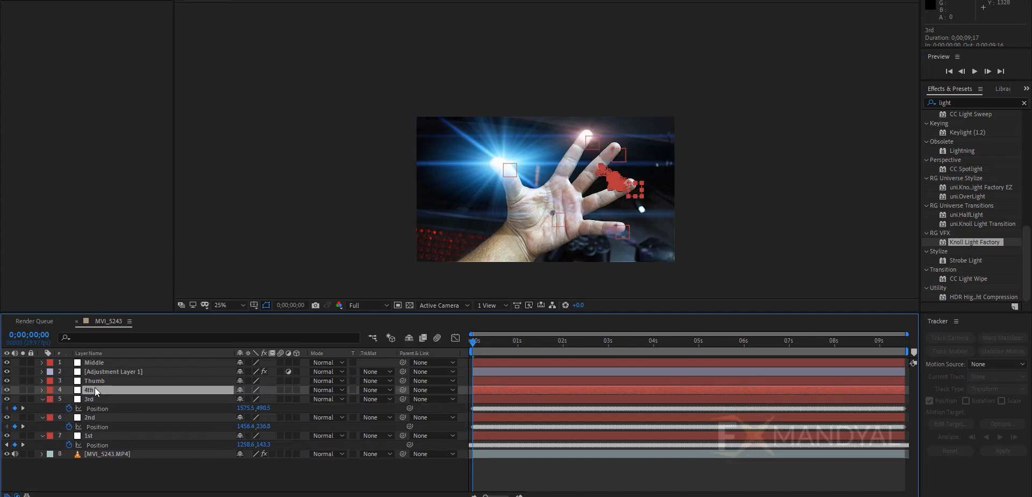
key("p")
left_click(100, 364)
key("p")
left_click(109, 379)
left_click(105, 363)
key("p")
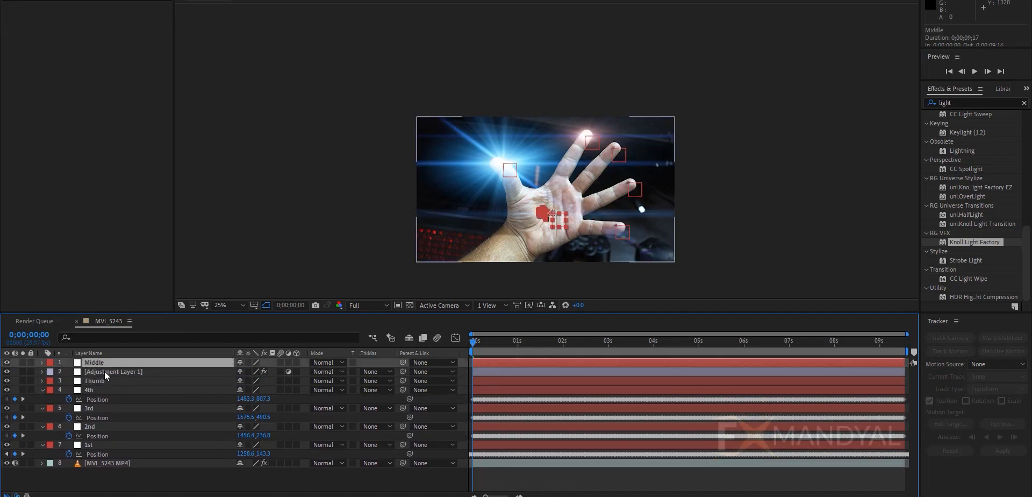
- Relink the first Knoll Light Factory effect's Light Source Location expression on Adjustment Layer 1 to the 2nd null's Position
left_click(104, 370)
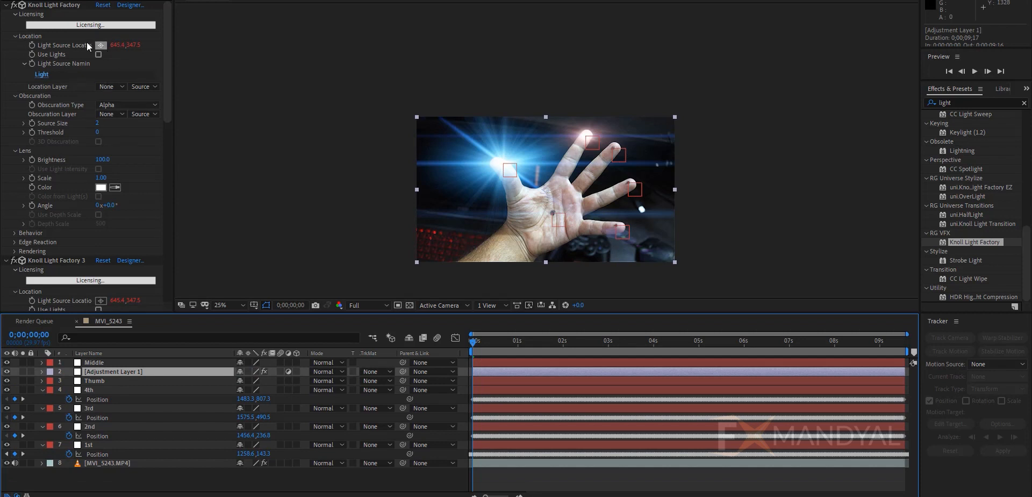
left_click(38, 43)
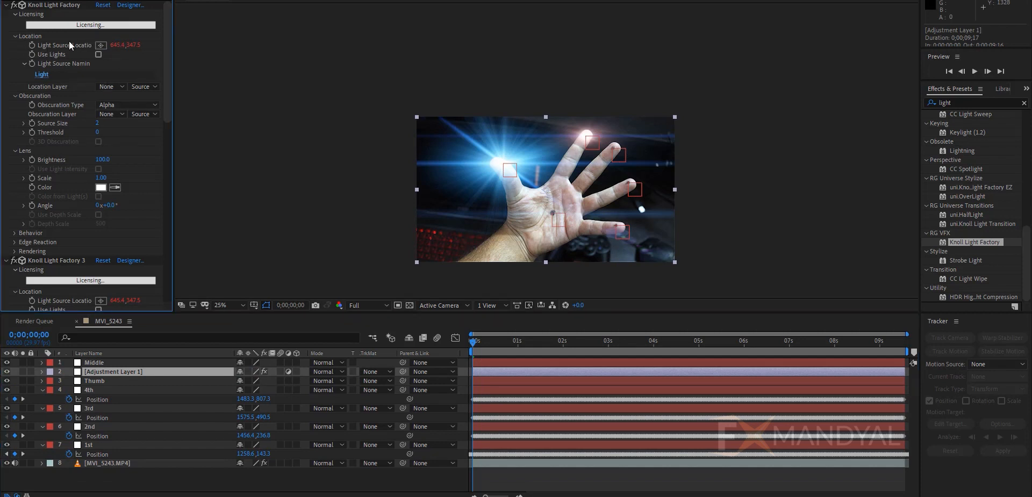
left_click(101, 46)
double_click(83, 44)
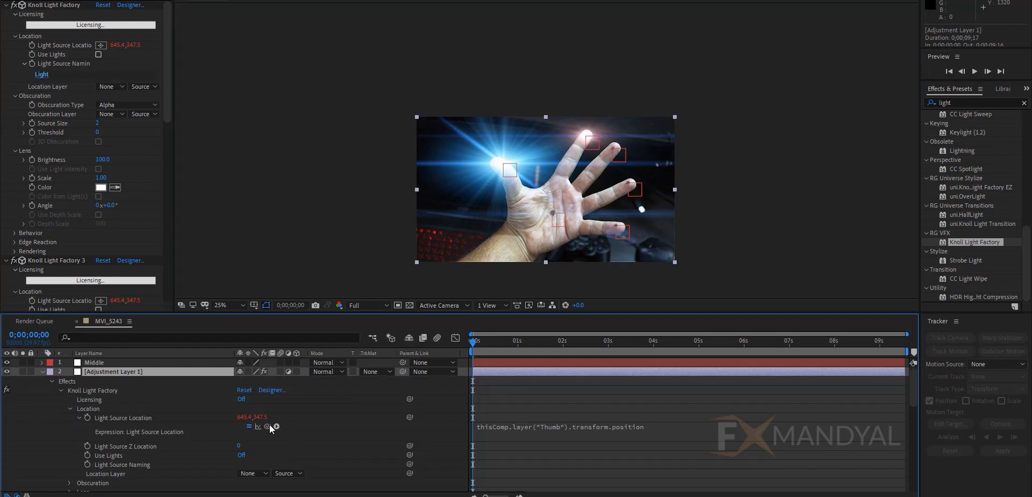
left_click_drag(267, 427, 104, 466)
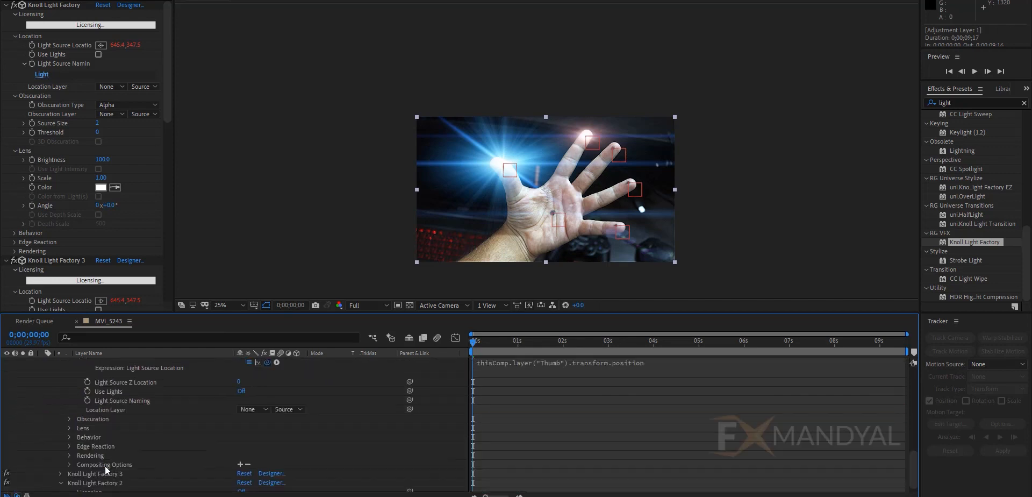
left_click(46, 395)
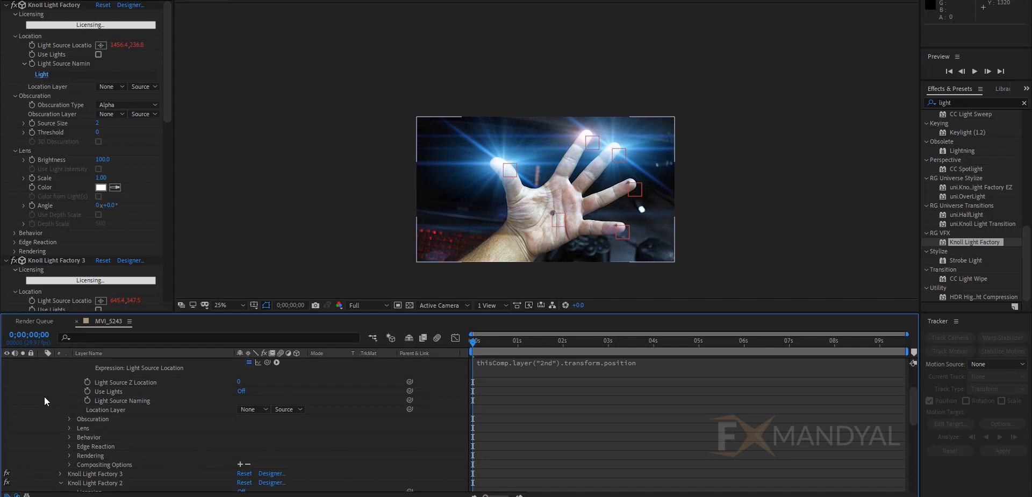
- Link Knoll Light Factory 4's Light Source Location to the 3rd null's Position
scroll(45, 401, "up", 2)
scroll(46, 408, "down", 7)
left_click(110, 460)
scroll(244, 454, "down", 2)
left_click_drag(410, 433, 62, 485)
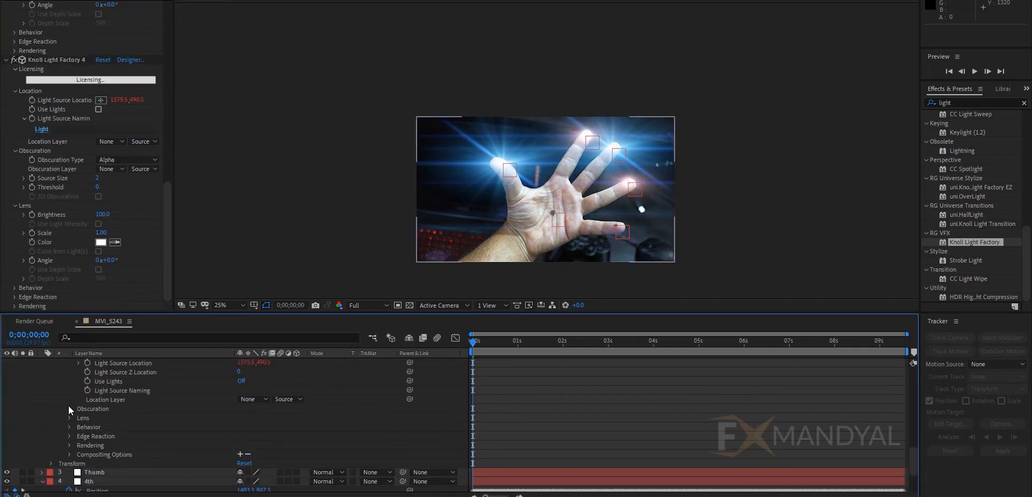
scroll(68, 405, "up", 3)
scroll(43, 77, "down", 3)
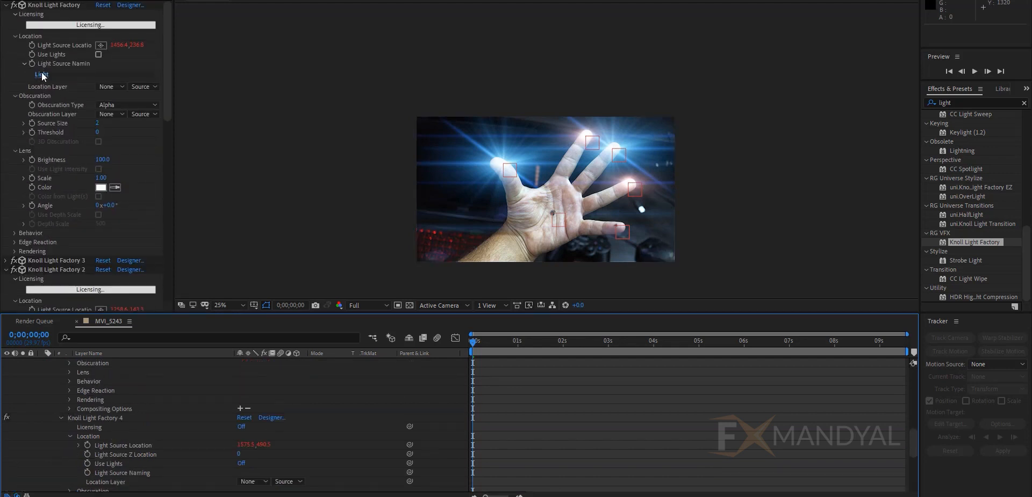
left_click(56, 7)
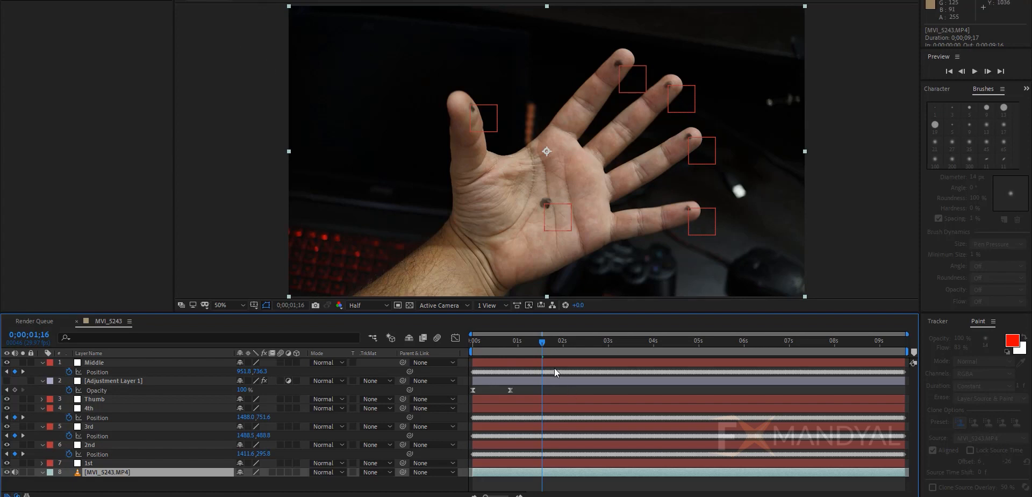
- Scrub through the composition from the first frame to examine how the flares follow the moving fingertips, with the Middle null selected
left_click(472, 344)
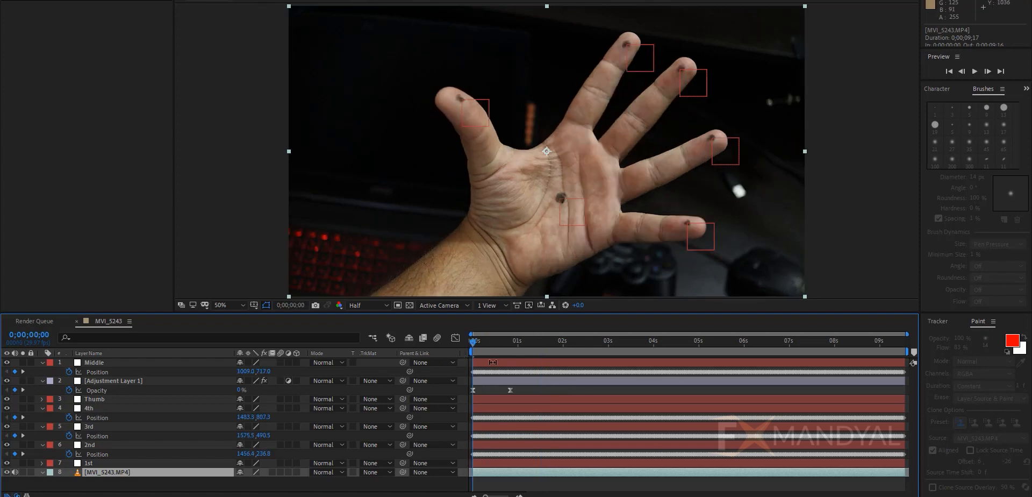
left_click_drag(476, 344, 749, 367)
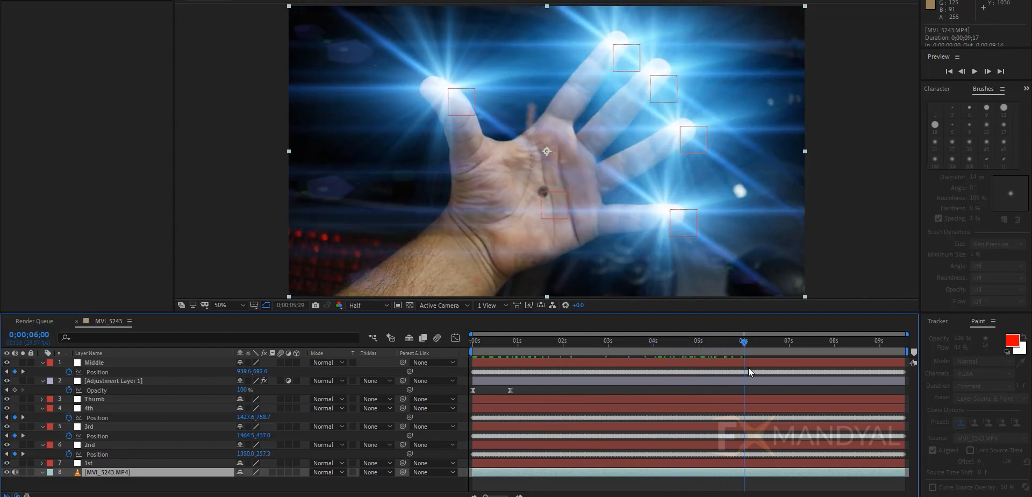
left_click(134, 363)
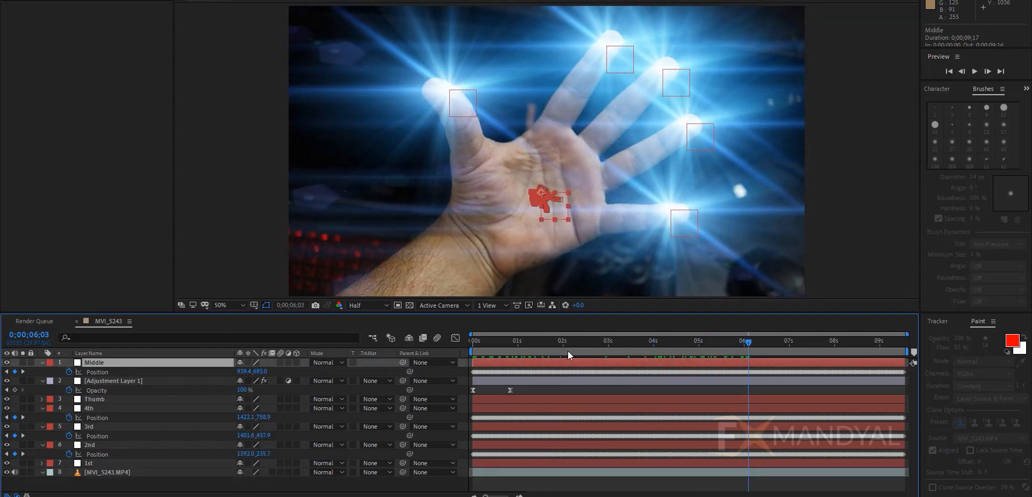
left_click_drag(567, 351, 543, 360)
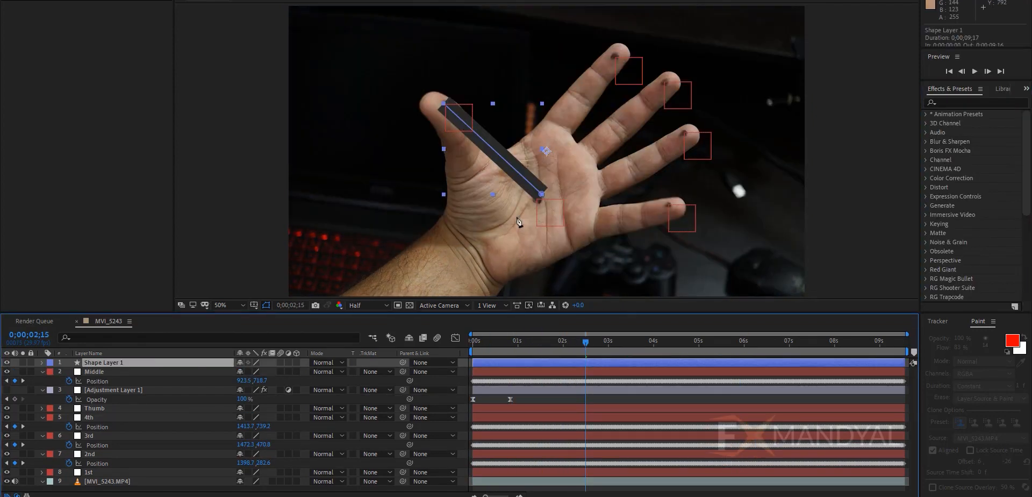
- Draw separate straight stroked paths on Shape Layer 1 from the palm mark to the index fingertip and each remaining fingertip
left_click(541, 194)
left_click(551, 184)
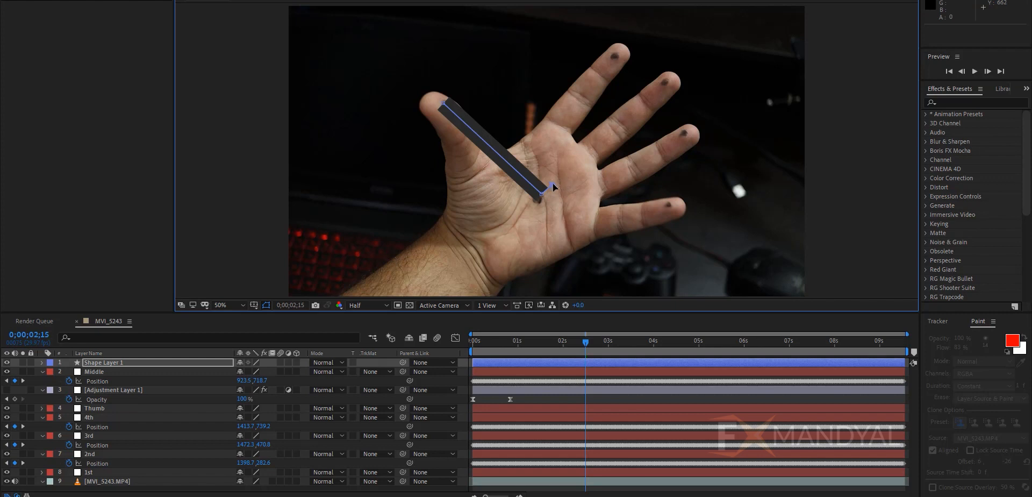
left_click_drag(552, 185, 617, 53)
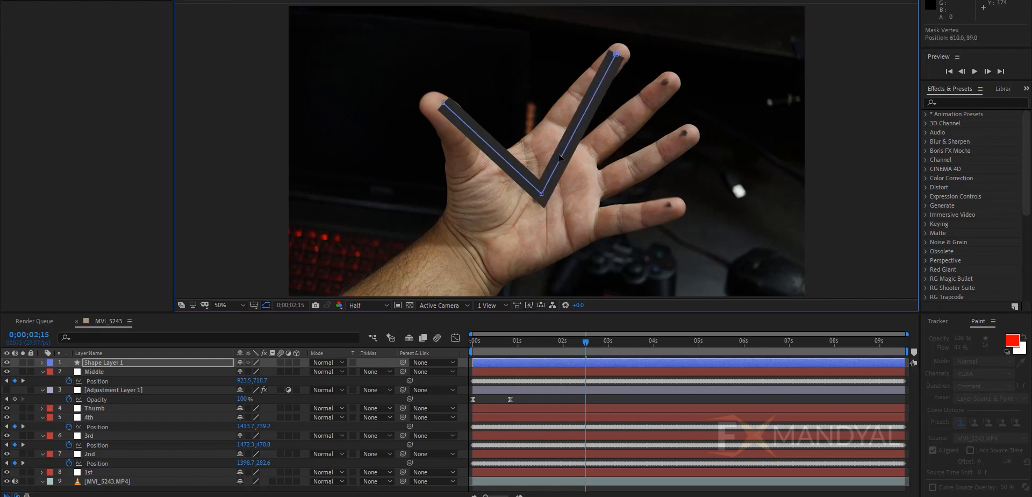
left_click(137, 364)
double_click(547, 192)
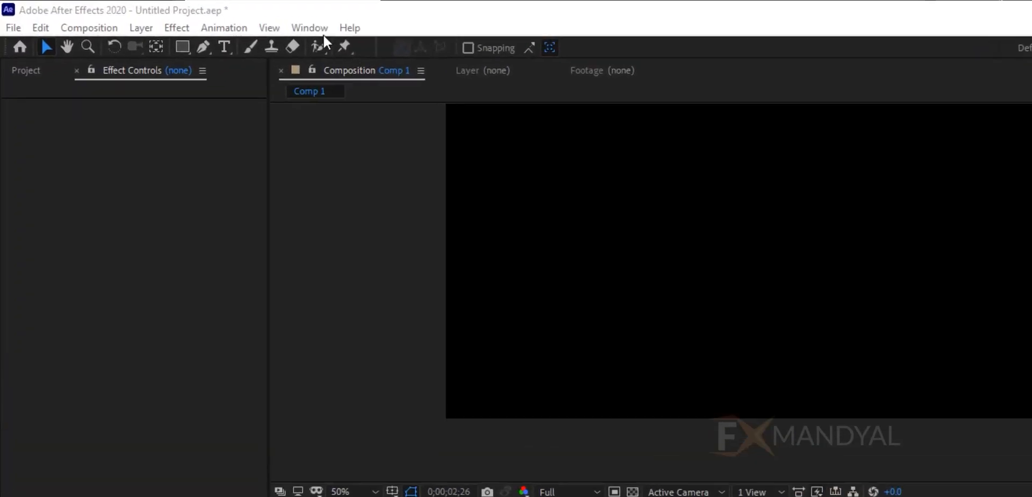
- Open the Create Nulls From Paths script and try Points Follow Nulls with the whole Shape Layer 1 selected
left_click(322, 30)
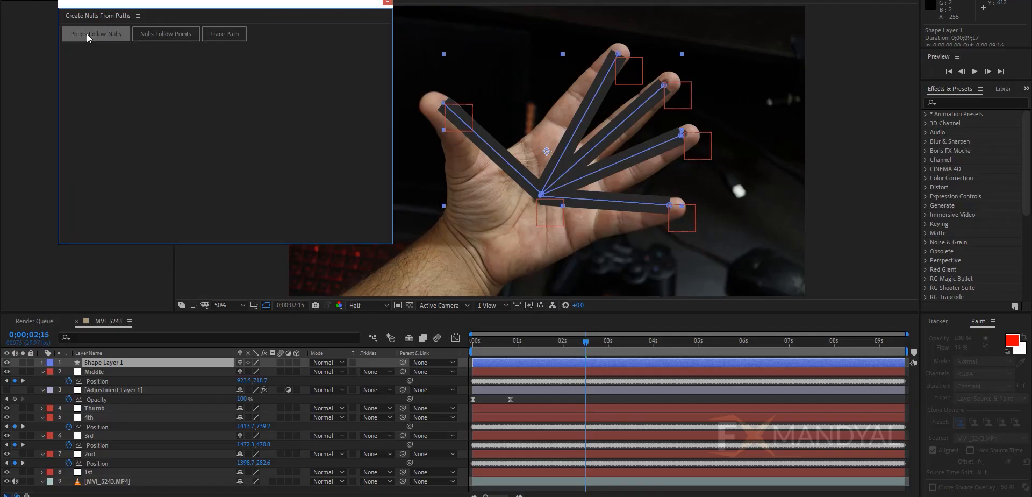
left_click(86, 33)
left_click(550, 267)
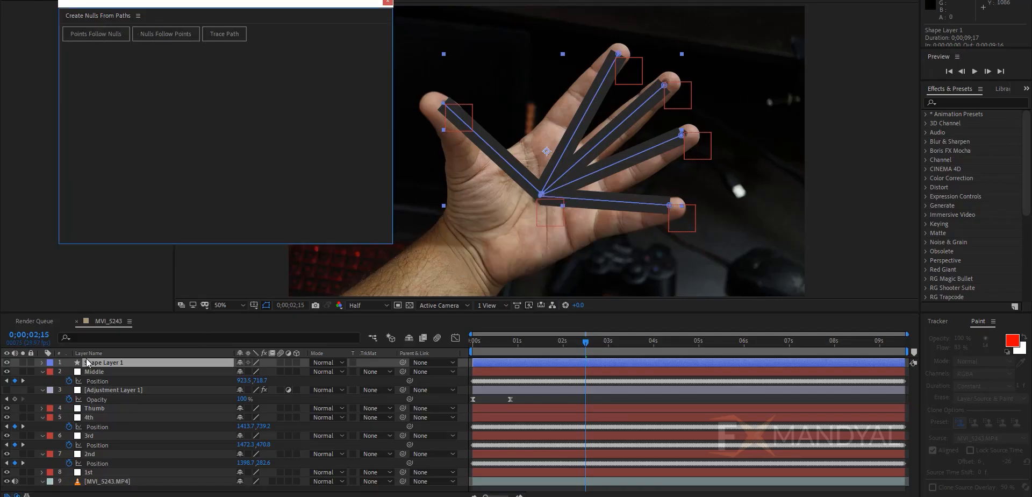
- Expand Shape 5 on Shape Layer 1 down to its Path property and generate controlling nulls with Points Follow Nulls
left_click(49, 365)
left_click(43, 367)
left_click(42, 362)
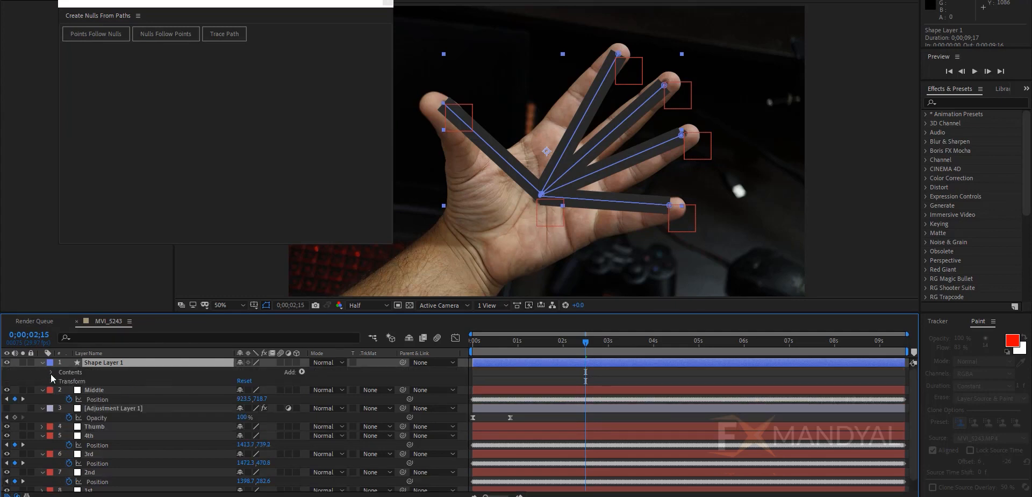
left_click(51, 372)
left_click(58, 381)
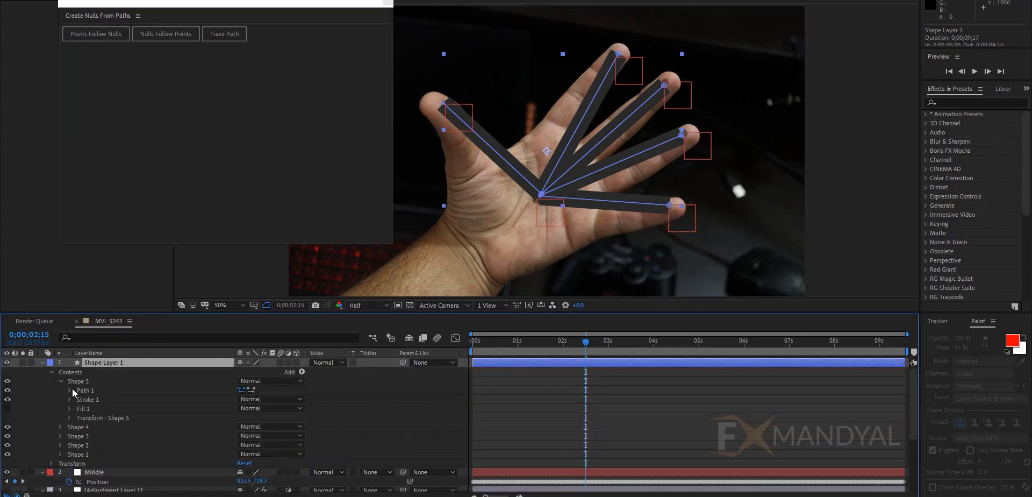
left_click(72, 389)
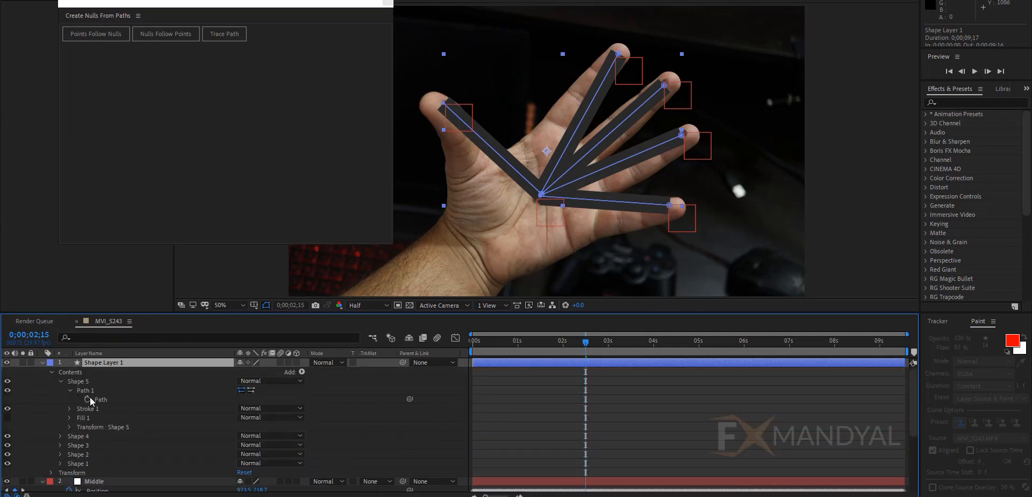
left_click(114, 33)
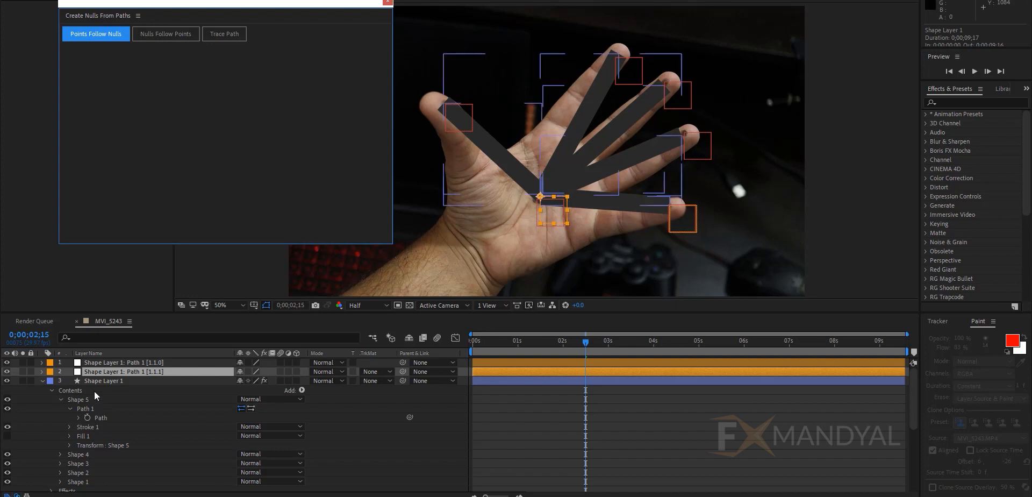
- Collapse Shape 5 and generate Points Follow Nulls controllers for the Path property of Shape 4
left_click(95, 382)
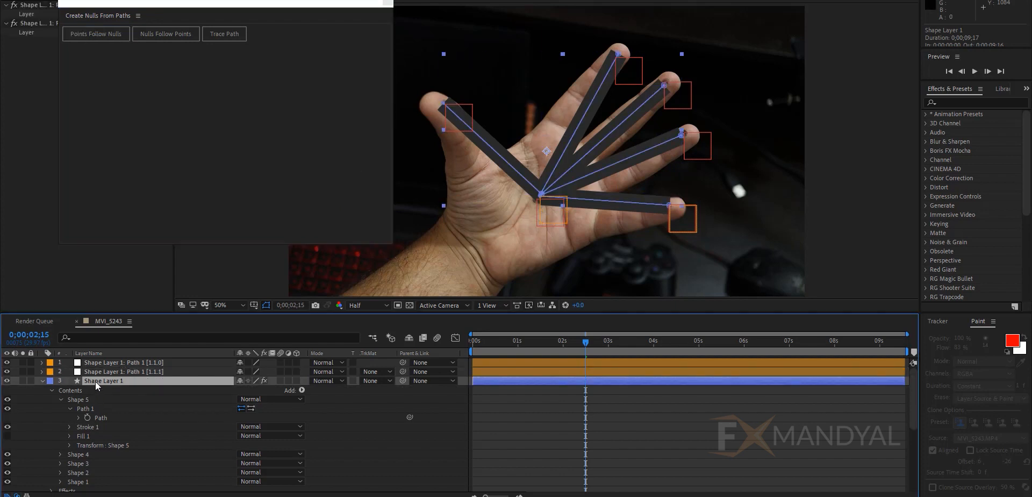
left_click(71, 399)
left_click(60, 399)
left_click(78, 410)
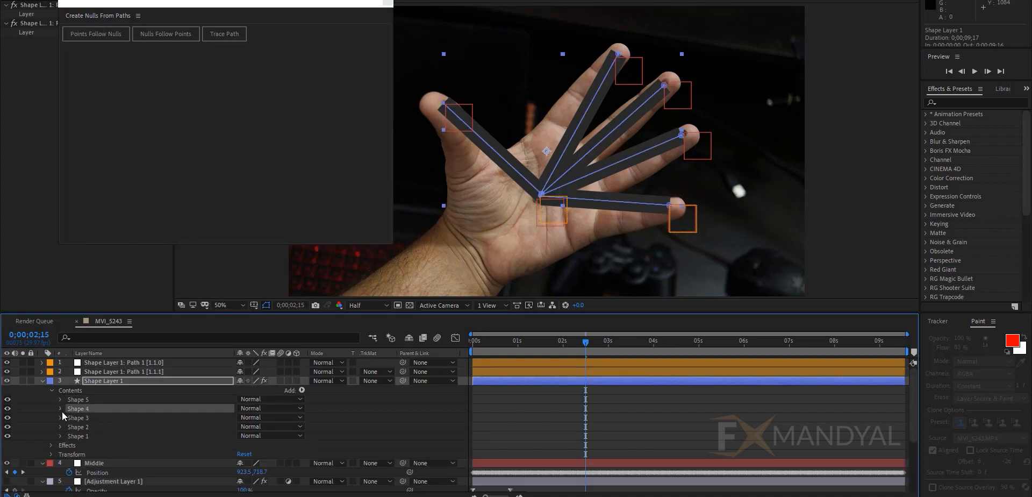
left_click(60, 409)
left_click(70, 417)
left_click(101, 427)
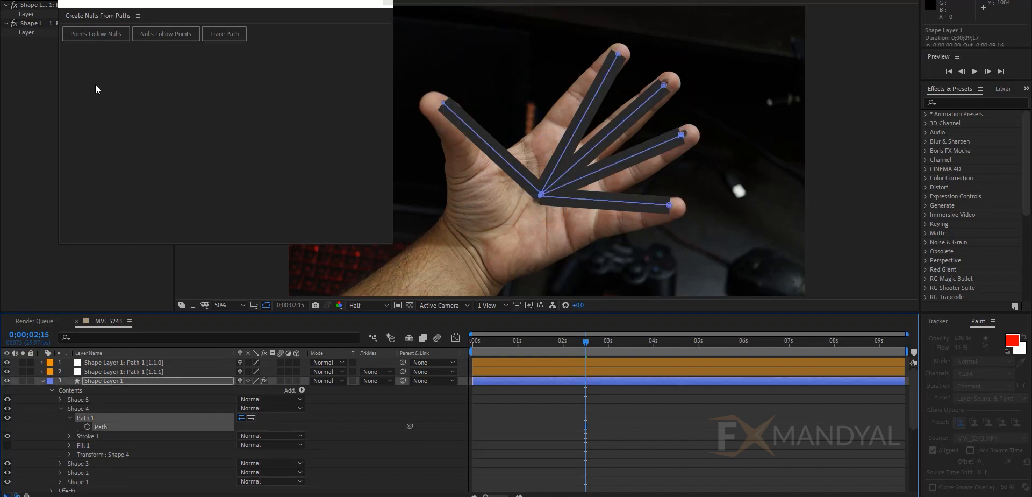
left_click(97, 33)
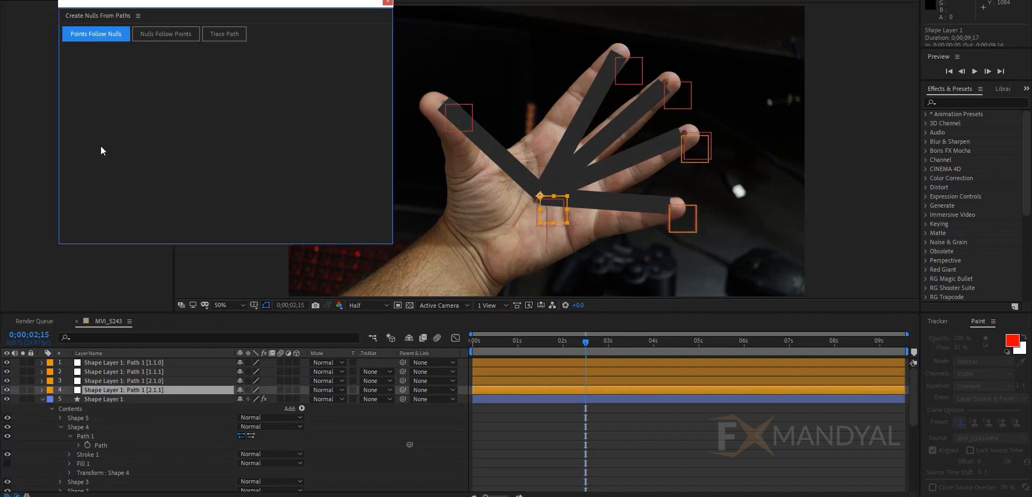
- Generate Points Follow Nulls controllers for the Path properties of Shape 3 and Shape 2 on Shape Layer 1
left_click(43, 399)
left_click(95, 399)
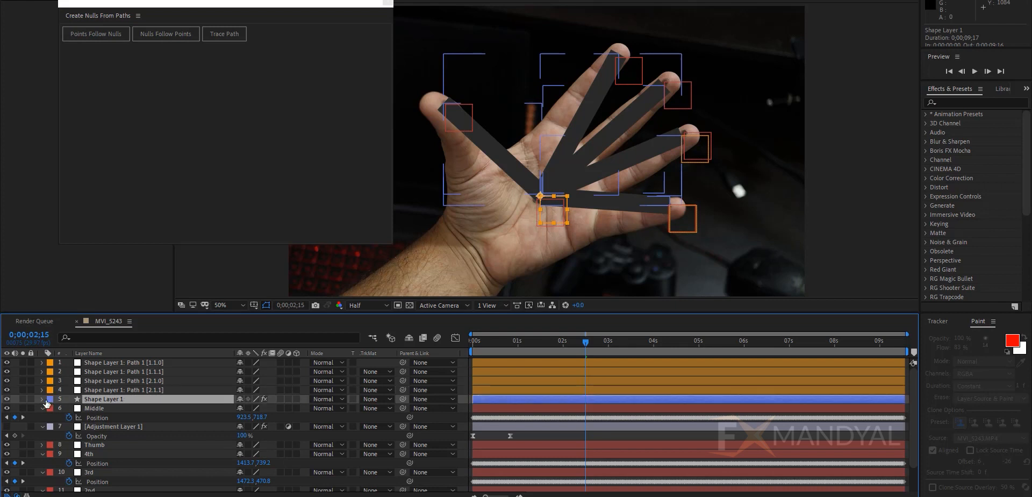
left_click(42, 399)
scroll(57, 440, "down", 1)
left_click(59, 395)
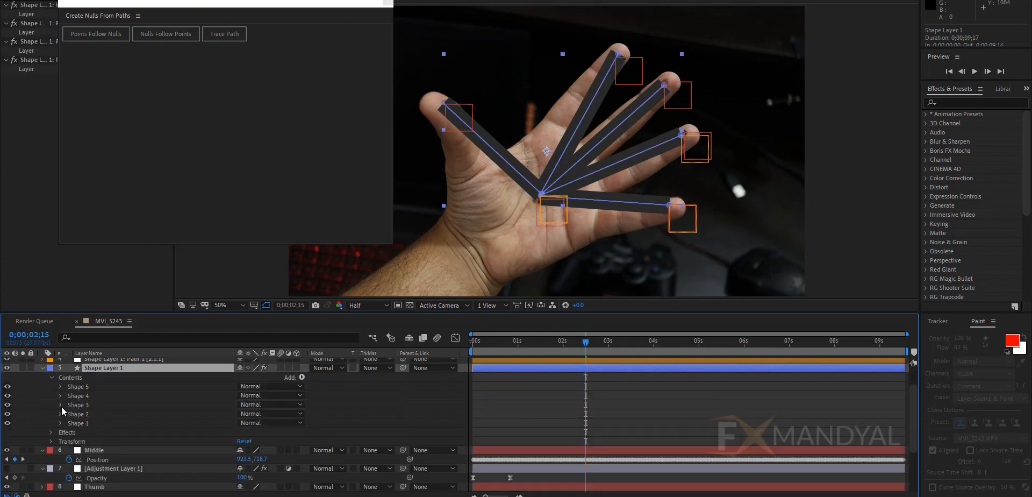
left_click(61, 405)
left_click(67, 414)
left_click(69, 414)
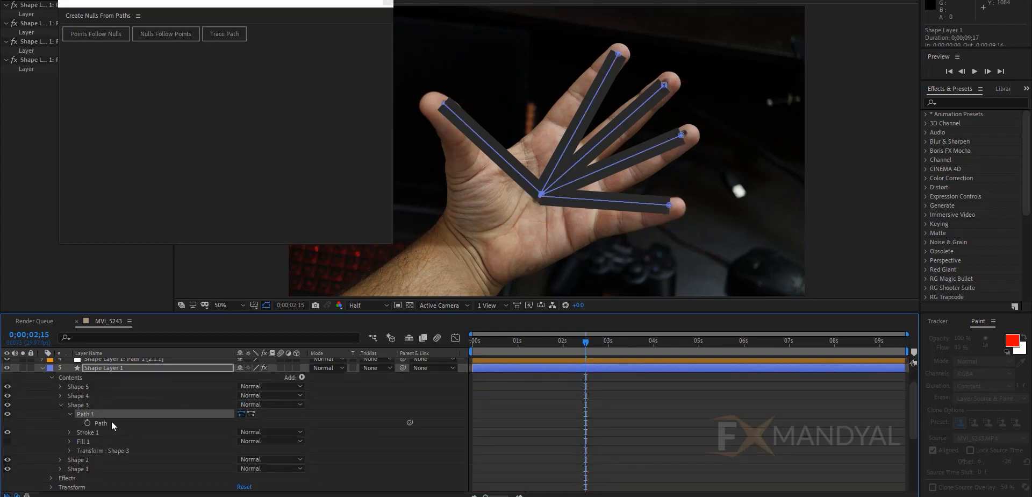
left_click(112, 422)
left_click(96, 33)
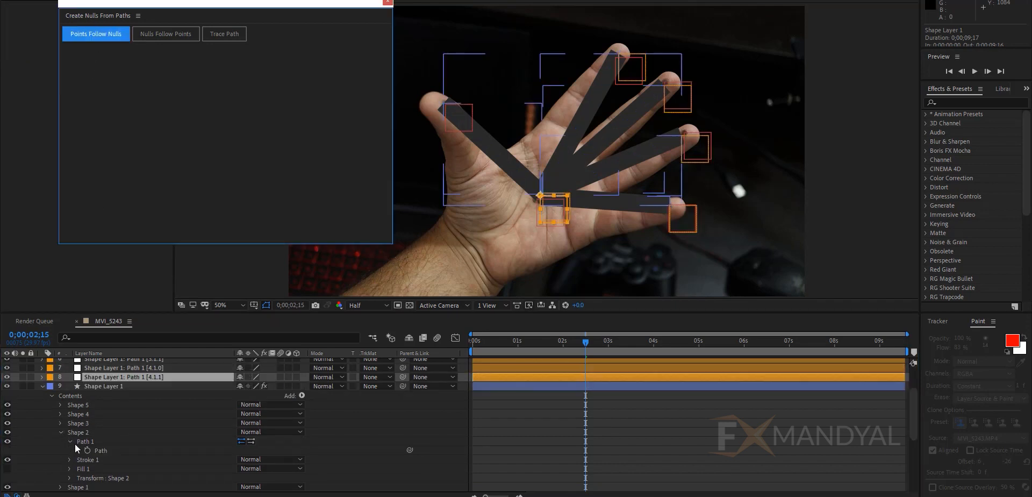
- Collapse Shape 2 and generate Points Follow Nulls controllers for the Path property of Shape 1
left_click(61, 433)
left_click(60, 441)
left_click(82, 451)
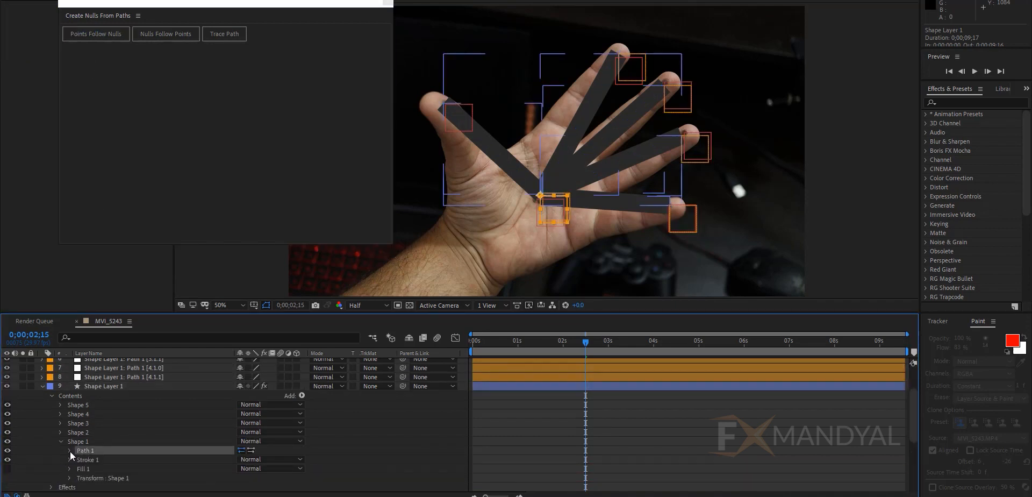
left_click(69, 450)
left_click(103, 460)
left_click(115, 32)
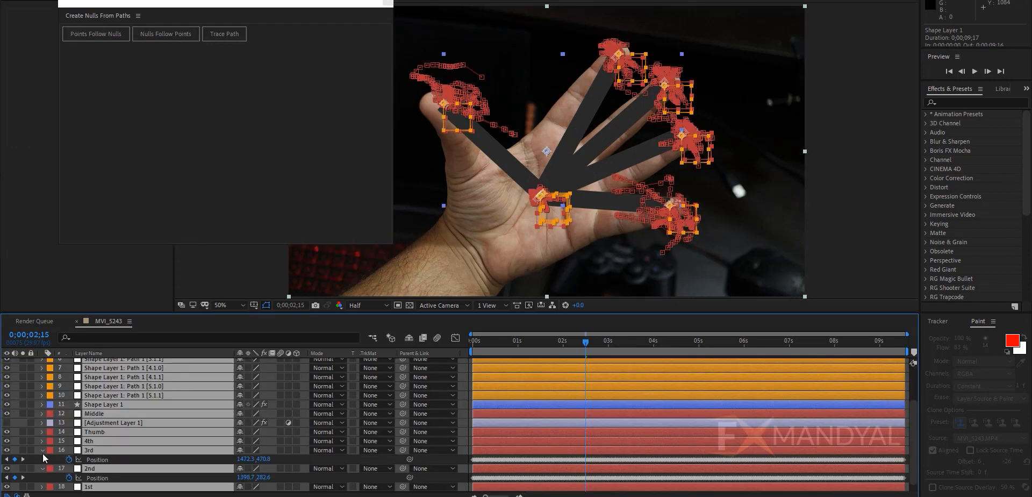
- Collapse the revealed properties of all selected layers in the timeline and clear the selection
left_click(45, 453)
left_click(40, 452)
key("u")
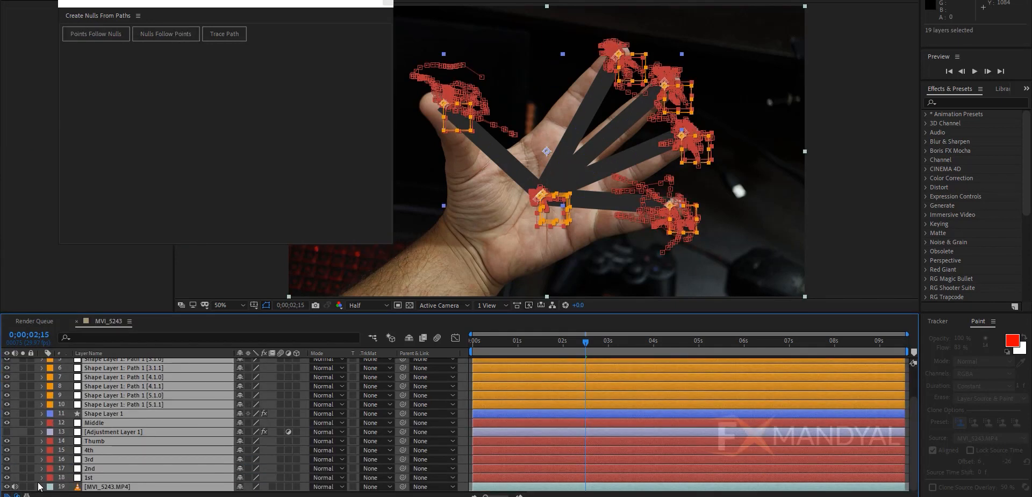
left_click(15, 462)
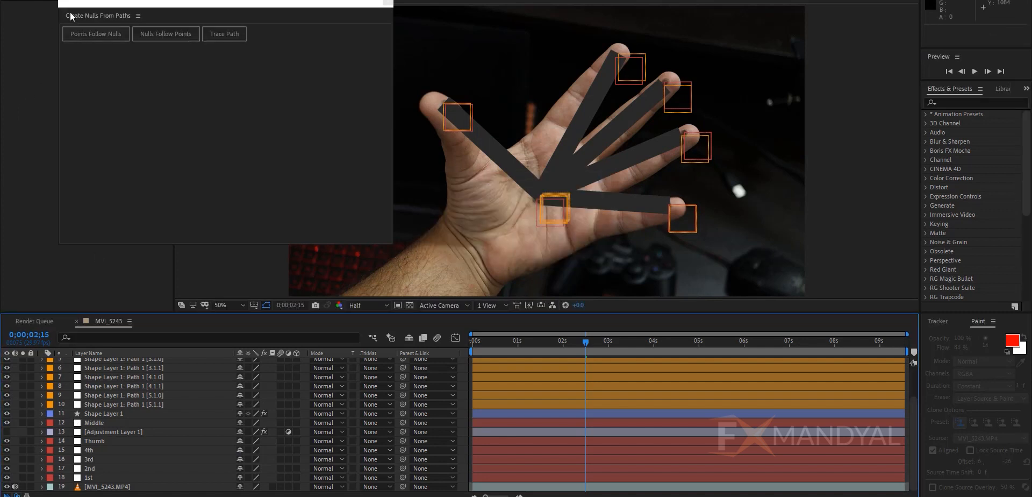
- Try parenting the null Shape Layer 1: Path 1 [5.1.1] to the MVI_5243.MP4 layer, scrub to check it, and undo the parenting
left_click(114, 400)
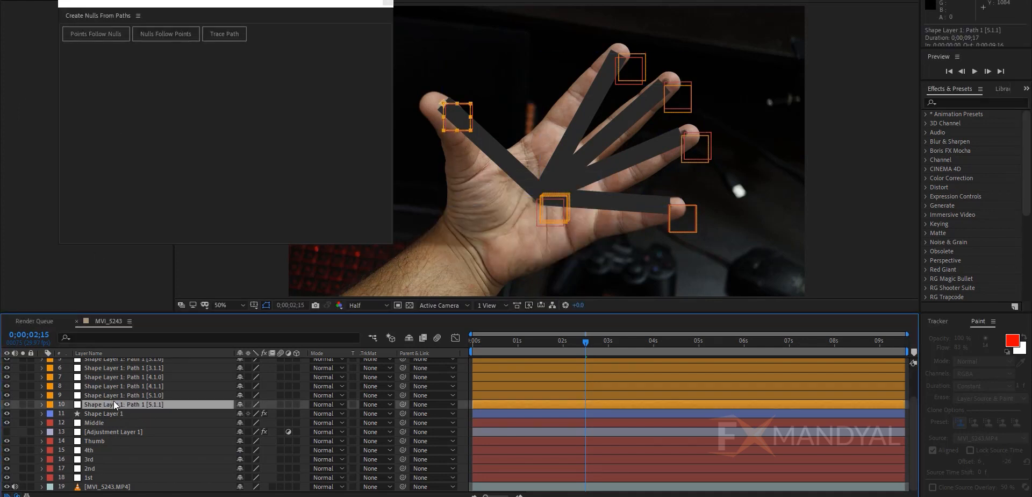
scroll(128, 418, "up", 3)
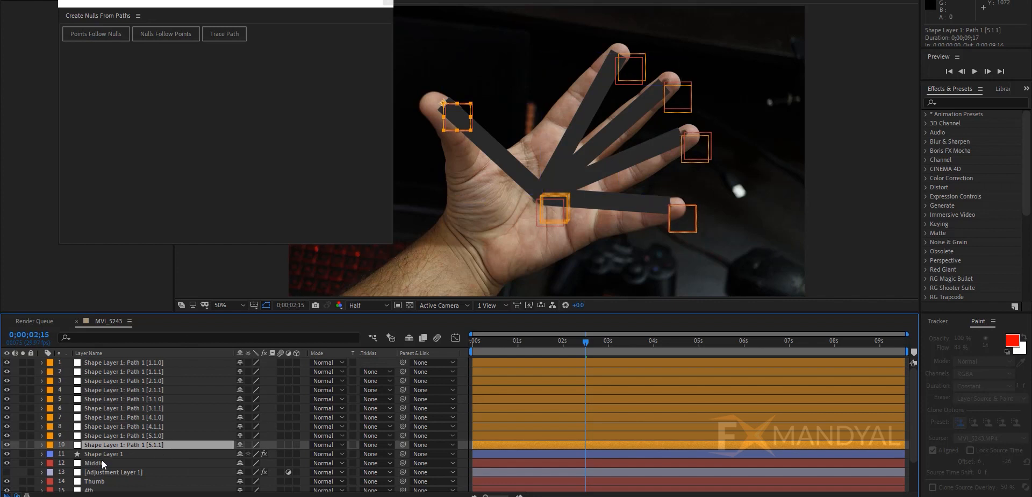
scroll(105, 461, "down", 3)
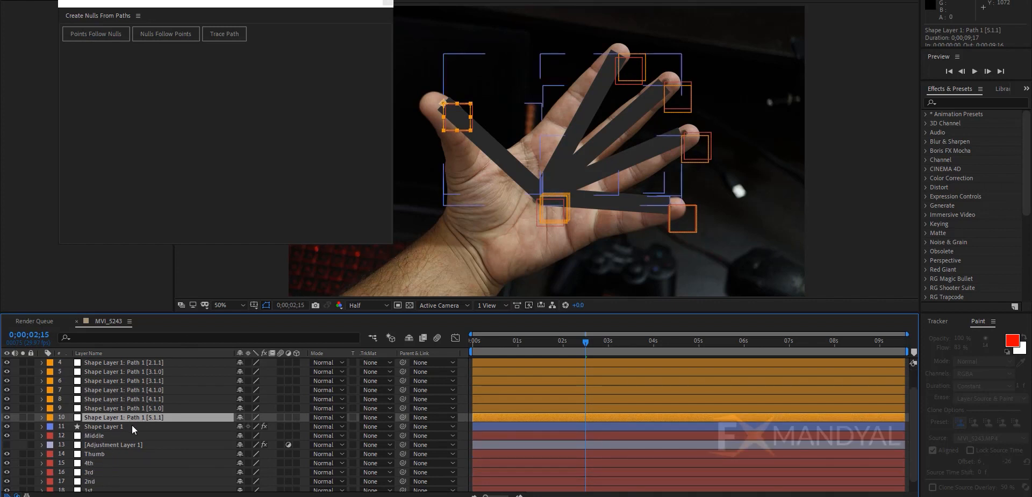
scroll(131, 425, "down", 1)
left_click_drag(402, 403, 399, 486)
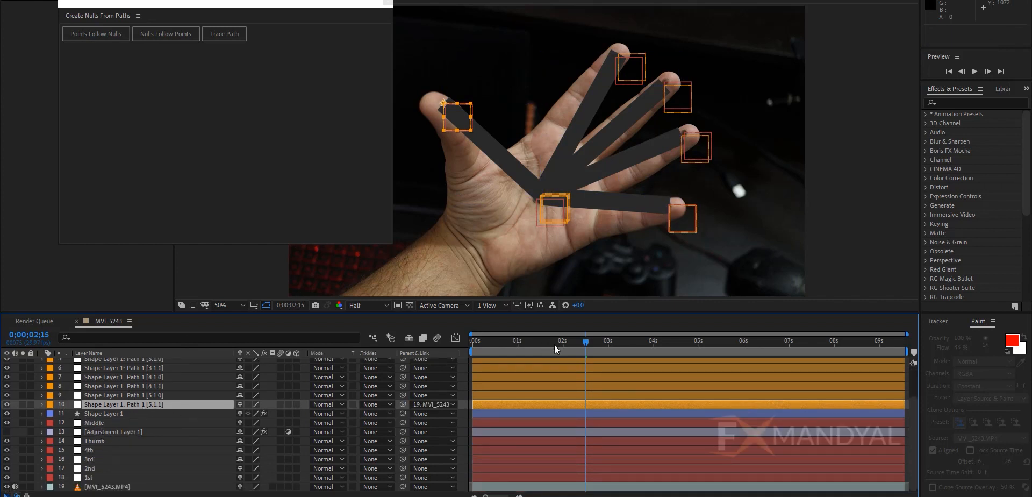
mouse_move(554, 344)
left_mouse_down()
mouse_move(482, 355)
mouse_move(549, 356)
left_mouse_up()
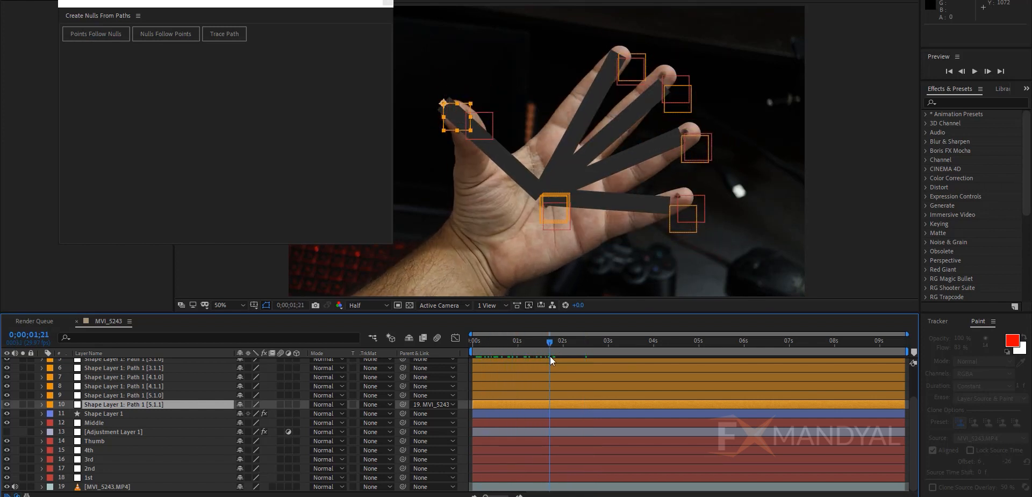
key("ctrl+z")
- Link the Position of null Shape Layer 1: Path 1 [5.1.1] to the Thumb null's Position with an expression and scrub to check it
left_click(125, 407)
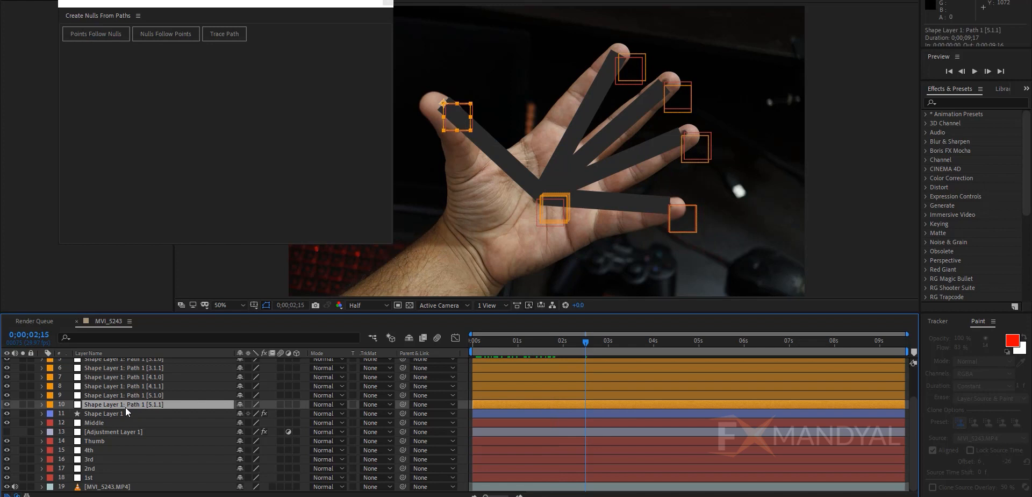
key("p")
scroll(409, 414, "down", 1)
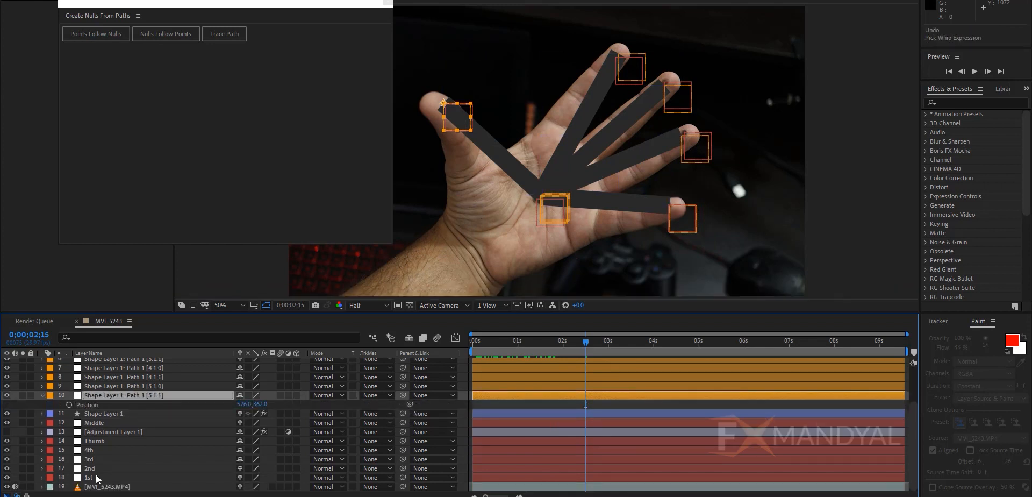
left_click(94, 477)
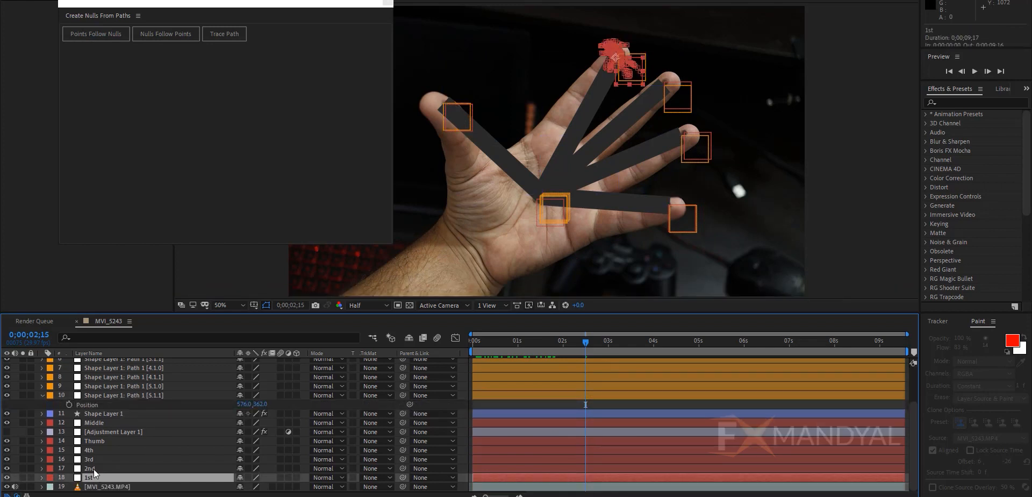
left_click(97, 442)
key("p")
left_click_drag(410, 404, 98, 450)
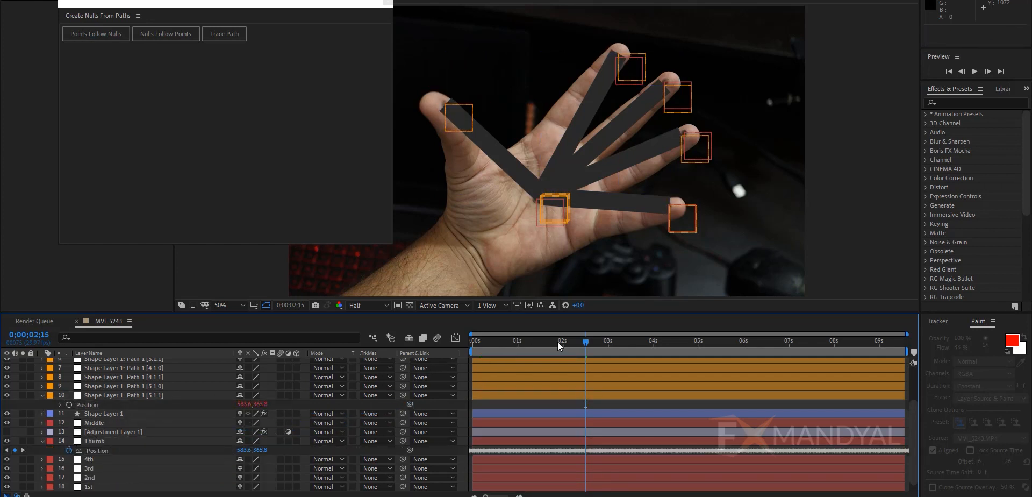
mouse_move(557, 340)
left_mouse_down()
mouse_move(540, 346)
mouse_move(556, 350)
left_mouse_up()
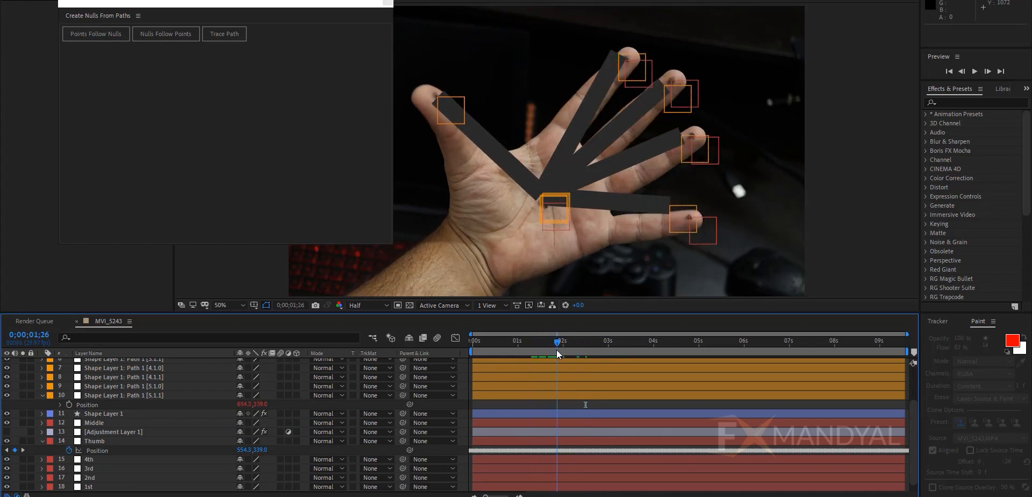
- Reorder the Shape Layer 1 nulls so the palm nulls sit above the fingertip nulls [1.1.0], [2.1.0], [3.1.0] and [4.1.0]
scroll(161, 419, "up", 3)
left_click(122, 372)
left_click(122, 390)
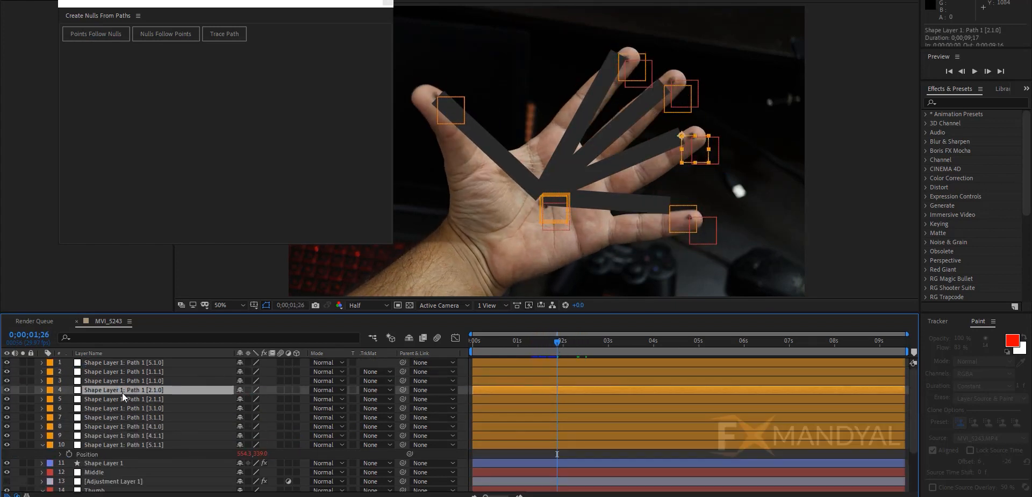
left_click_drag(121, 399, 130, 383)
left_click(129, 409)
left_click(128, 417)
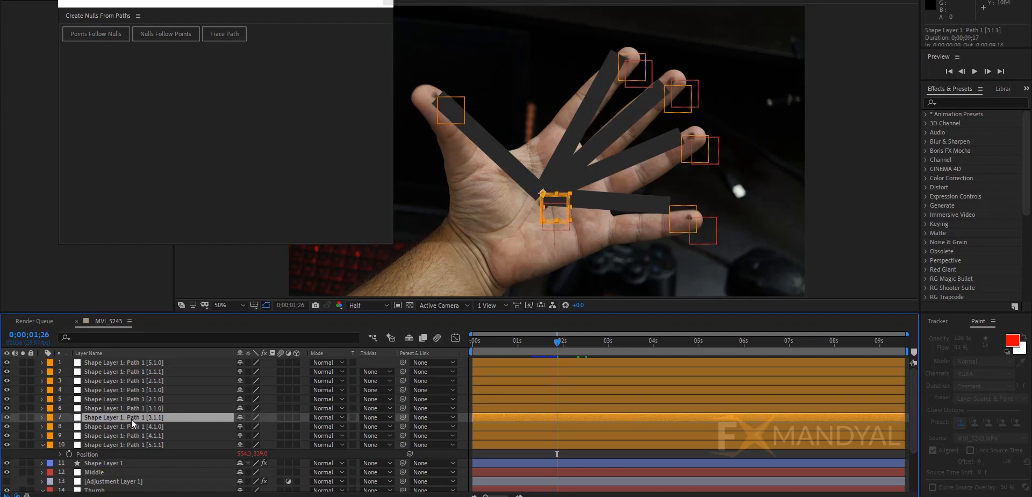
left_click_drag(131, 418, 131, 385)
left_click(137, 423)
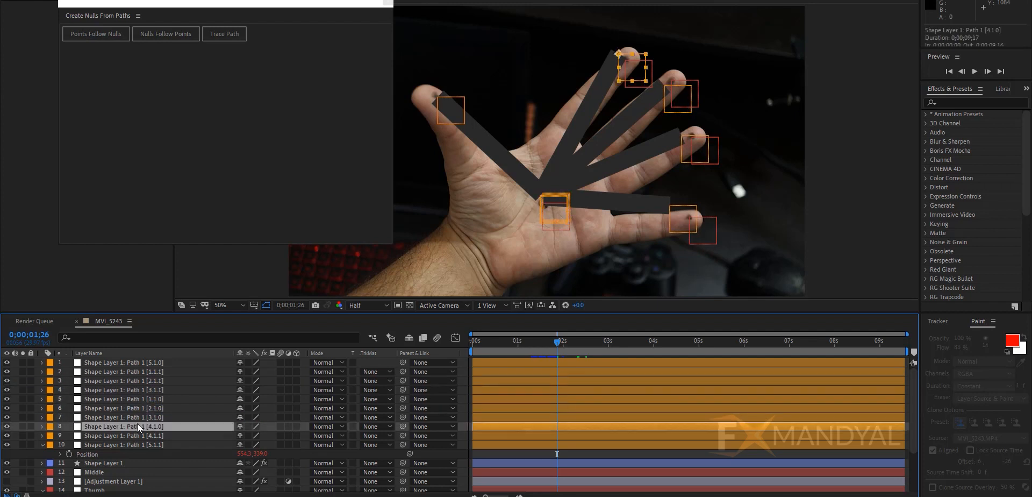
left_click_drag(134, 434, 151, 390)
- Reveal the Position property of the fingertip path nulls [4.1.0], [3.1.0], [2.1.0] and [1.1.0]
left_click(136, 435)
key("p")
left_click(102, 427)
key("p")
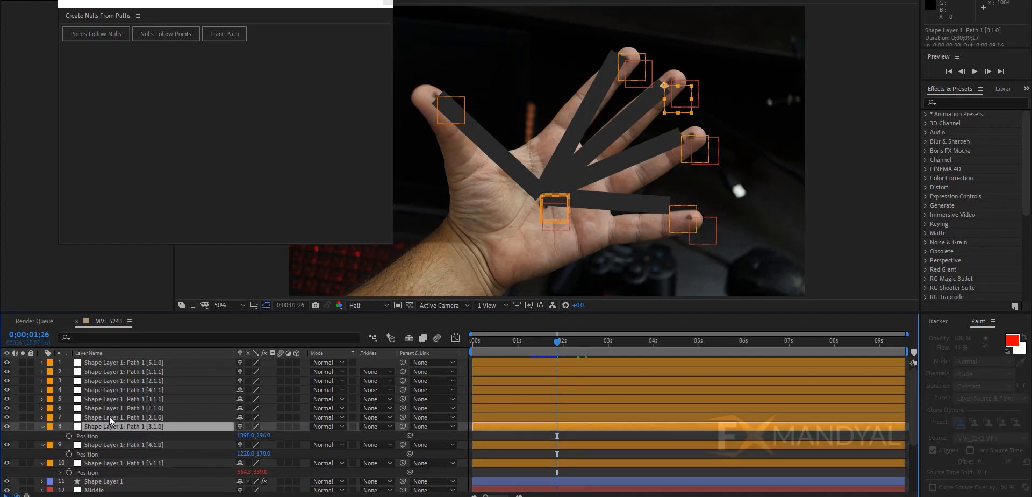
left_click(109, 416)
key("p")
left_click(111, 408)
key("p")
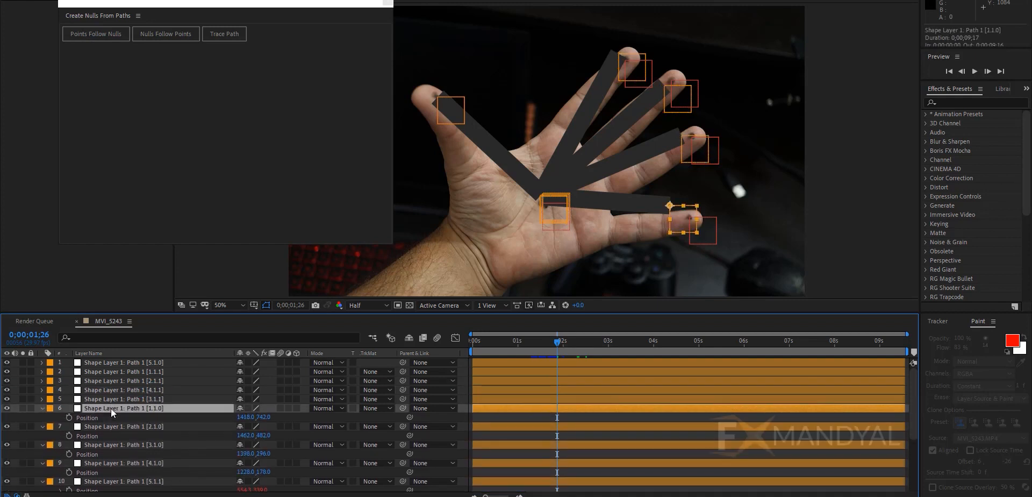
- Reveal the Position property of the tracked finger nulls 4th, 3rd, 2nd and 1st
scroll(96, 423, "down", 4)
left_click(99, 450)
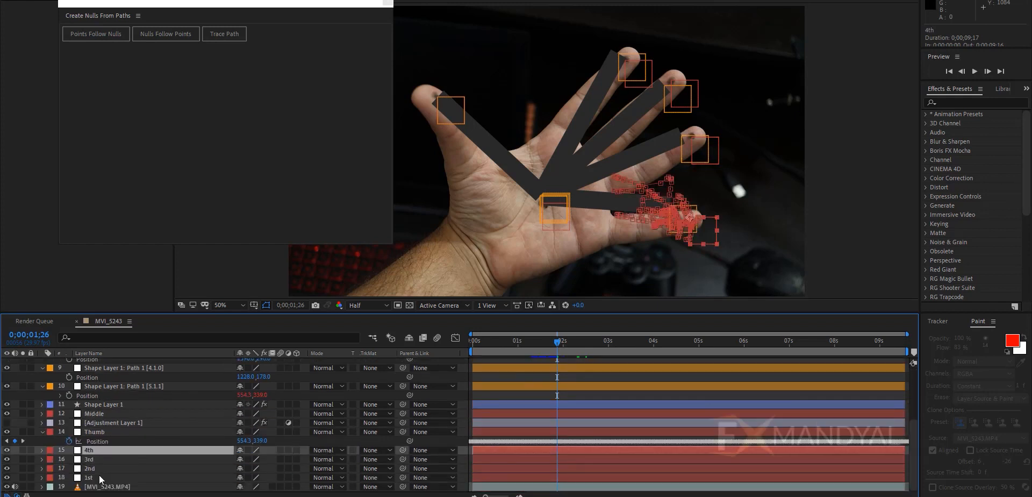
left_click(89, 480, "shift")
key("p")
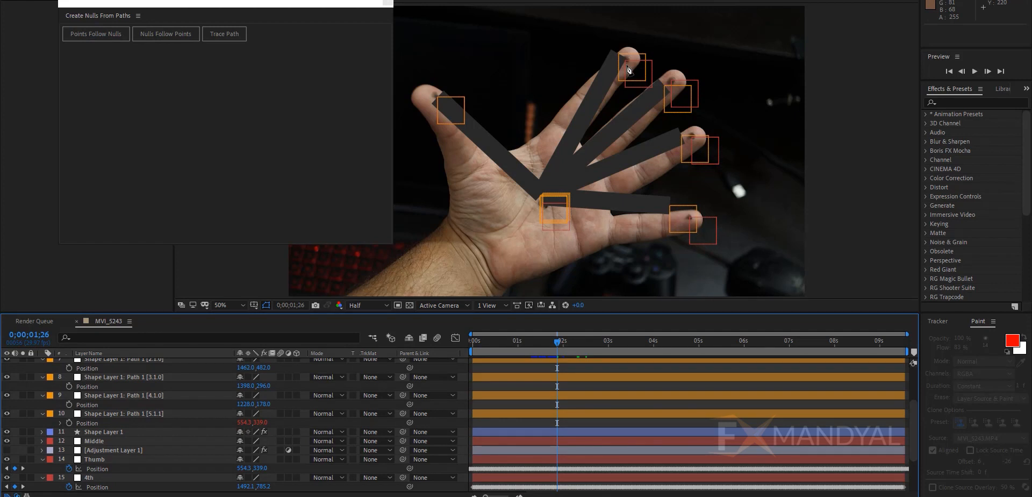
- Link the Position of null Shape Layer 1: Path 1 [4.1.0] to the 1st null's Position
left_click(626, 65)
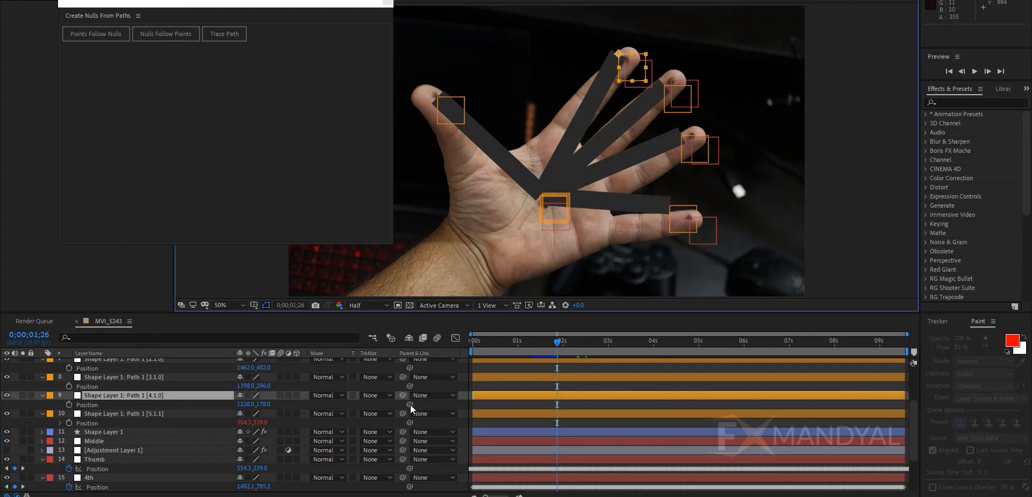
left_click_drag(411, 404, 99, 491)
left_click(151, 383)
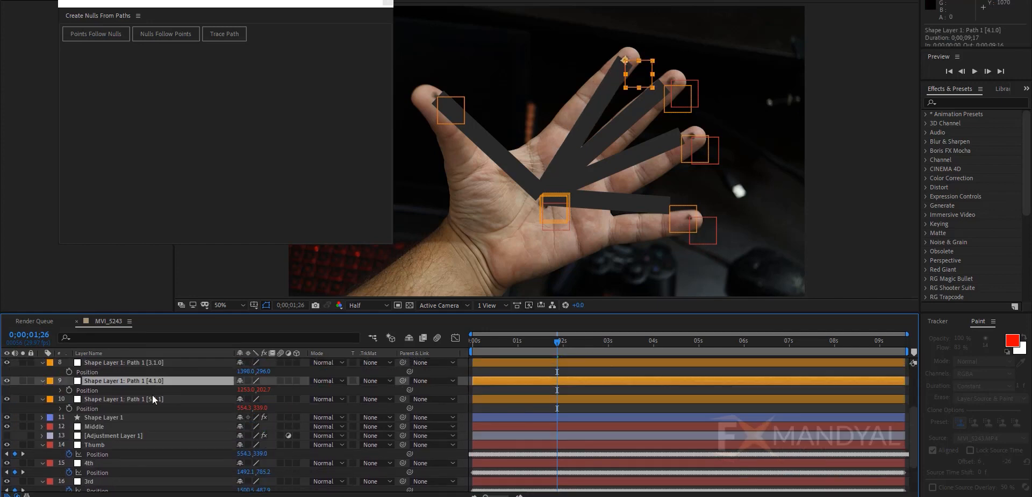
- Link the Positions of path nulls [3.1.0], [2.1.0] and [1.1.0] to the Positions of the 2nd, 3rd and 4th nulls respectively
scroll(162, 387, "up", 2)
left_click(176, 393)
left_click_drag(410, 399, 99, 460)
left_click(42, 447)
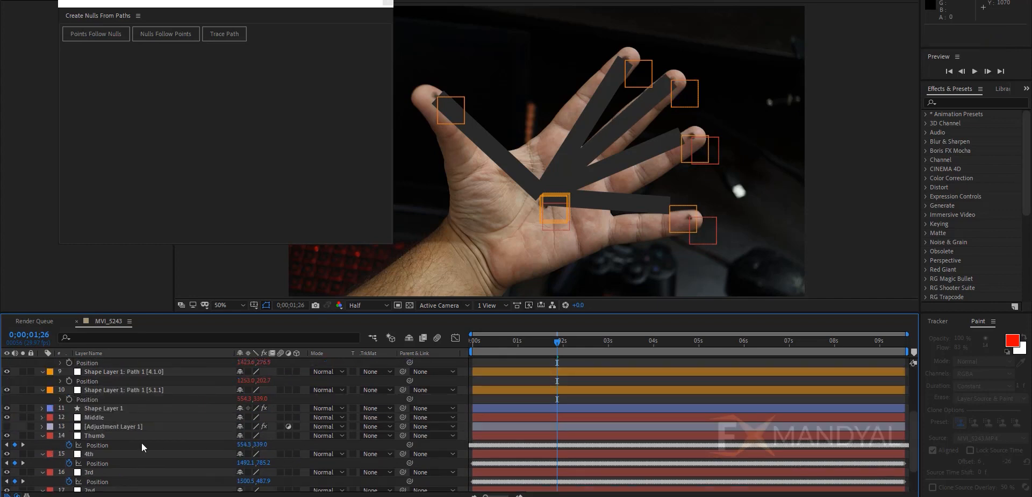
scroll(160, 434, "up", 2)
left_click_drag(409, 399, 92, 492)
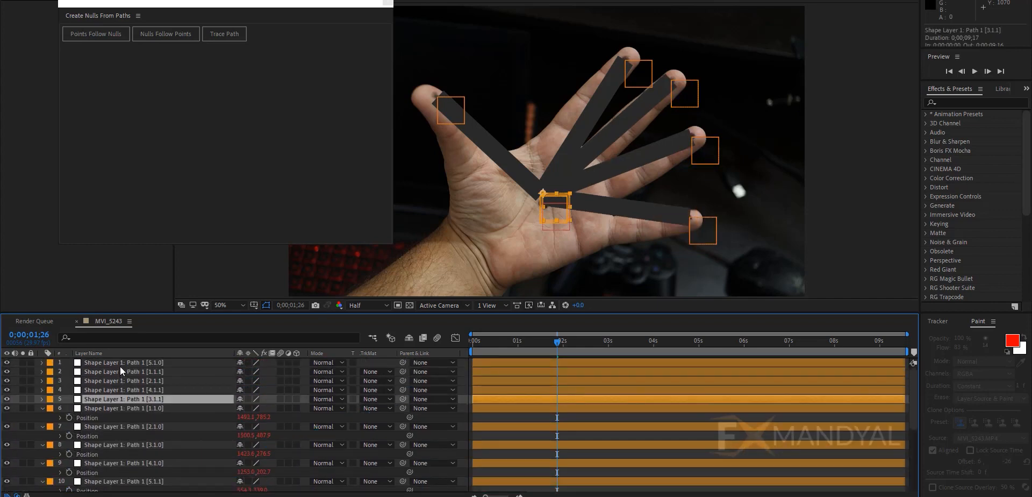
- Reveal the Position property of the five palm path nulls and of the Middle null
left_click(120, 364, "shift")
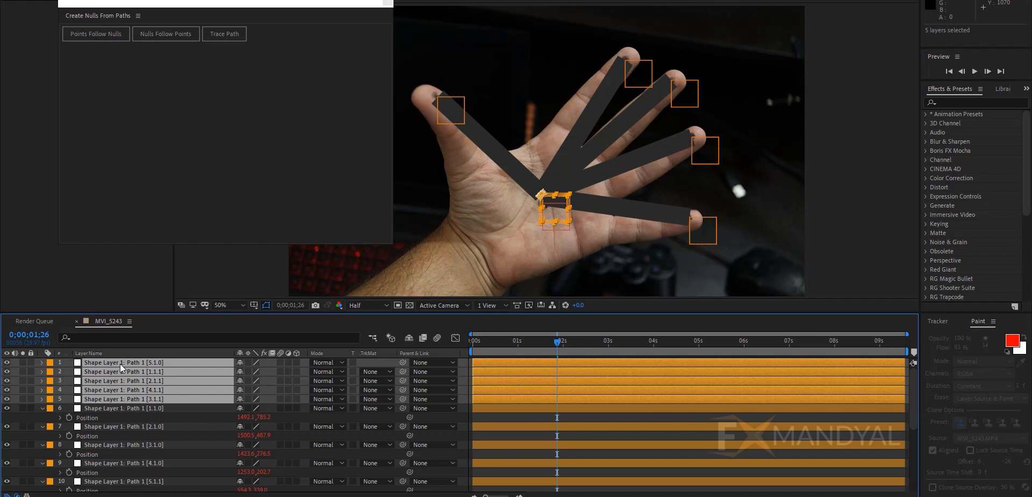
key("p")
scroll(118, 463, "down", 5)
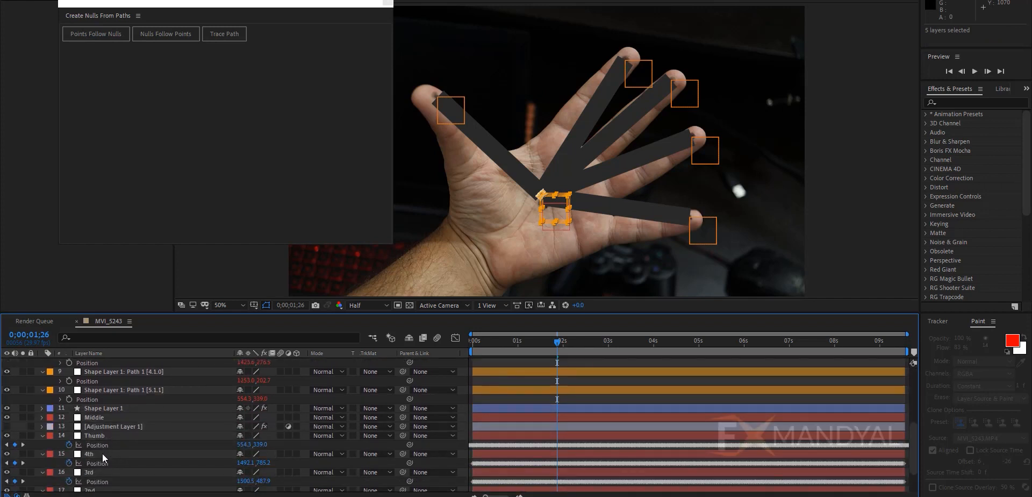
scroll(102, 453, "down", 1)
left_click(101, 389)
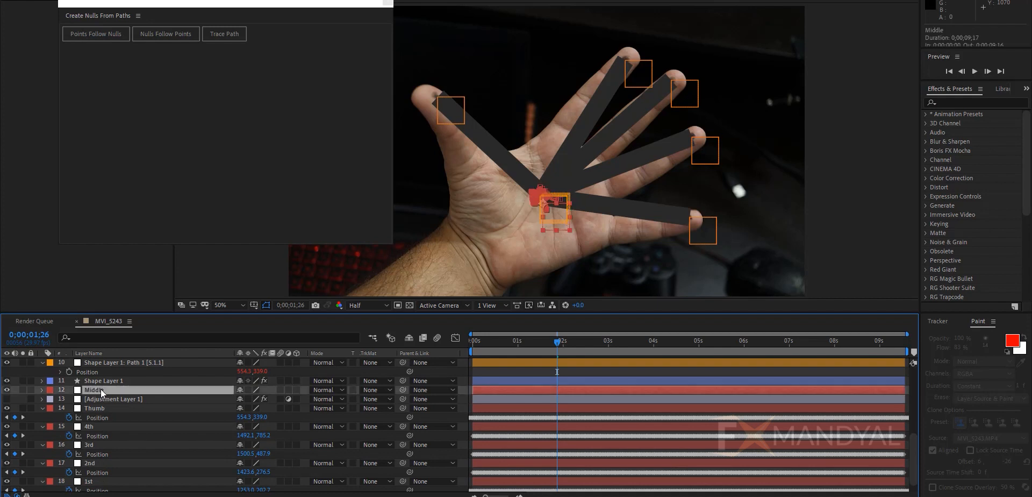
key("p")
- Link the Position of the palm null Shape Layer 1: Path 1 [4.1.1] to the Middle null's Position with an expression
scroll(126, 446, "up", 5)
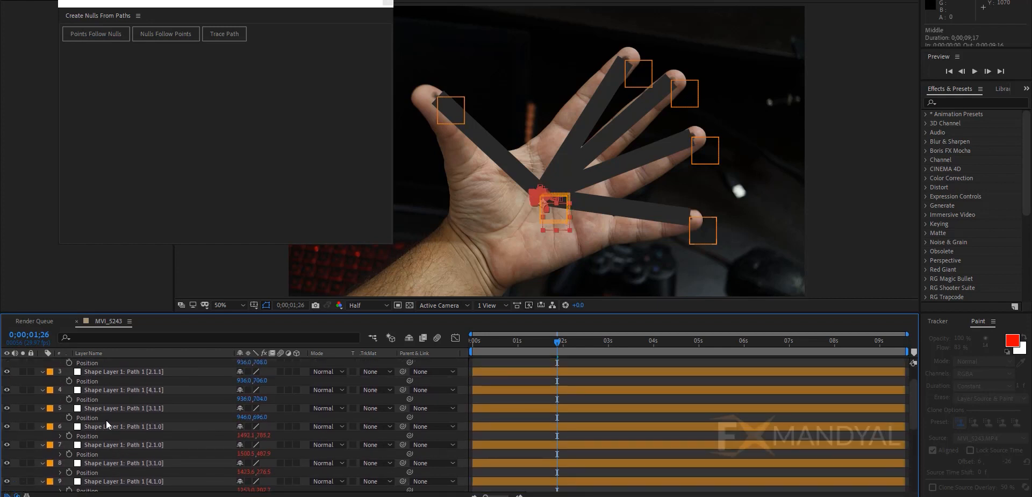
left_click(105, 402)
left_click(106, 409)
scroll(106, 411, "up", 1)
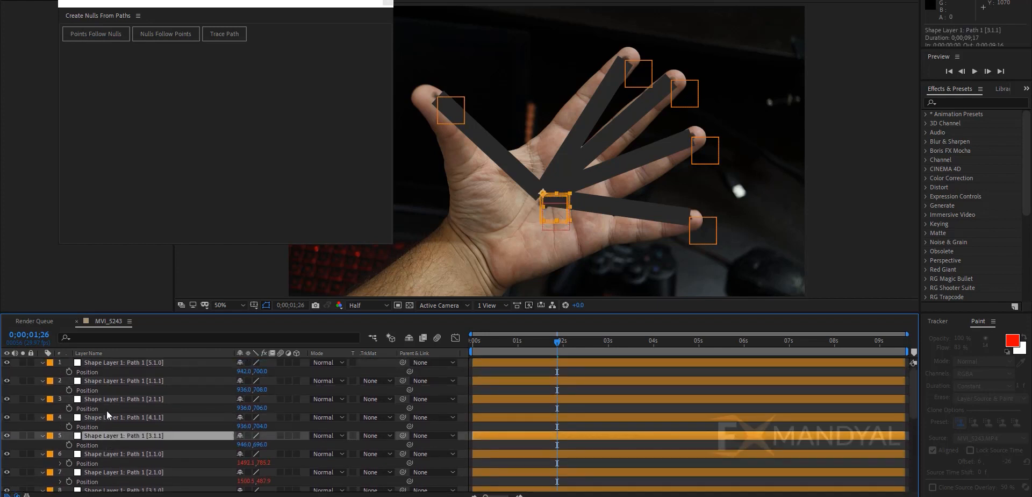
left_click(123, 362, "shift")
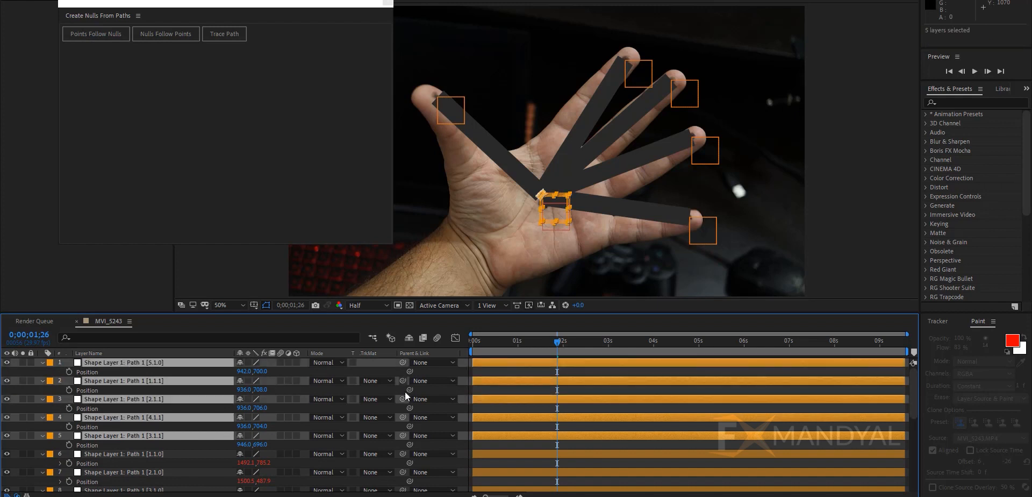
left_click_drag(301, 467, 106, 460)
scroll(89, 434, "up", 1)
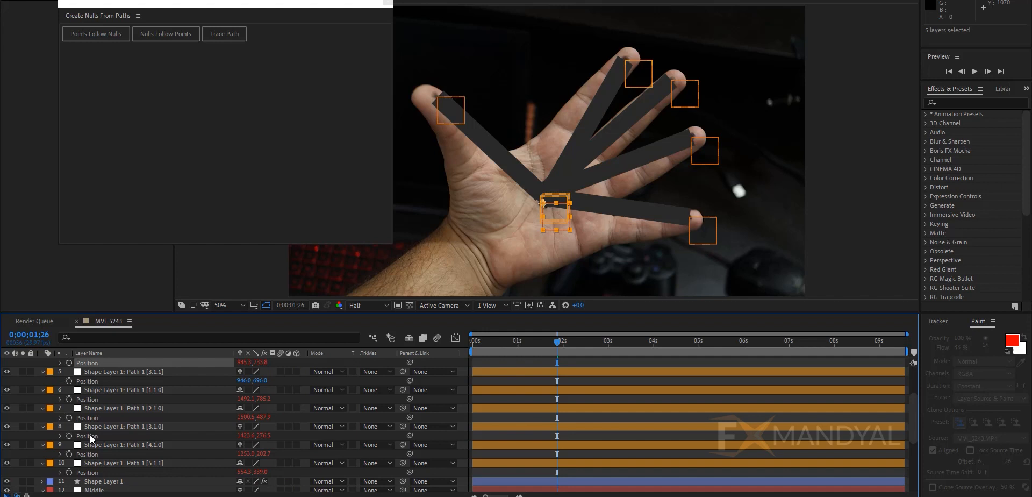
left_click(37, 395)
scroll(96, 427, "up", 2)
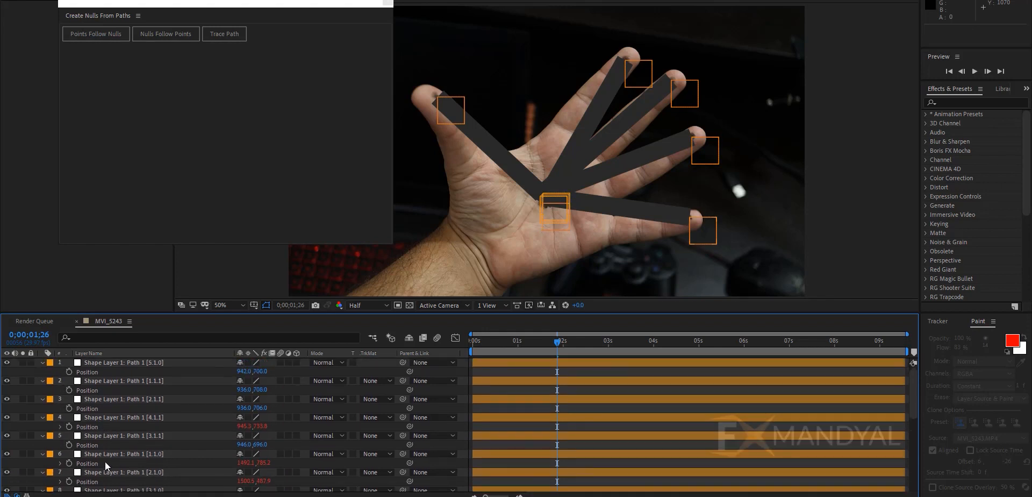
- Copy the expression thisComp.layer("Middle").transform.position from null [4.1.1] onto the Position of null [3.1.1]
left_click(100, 438)
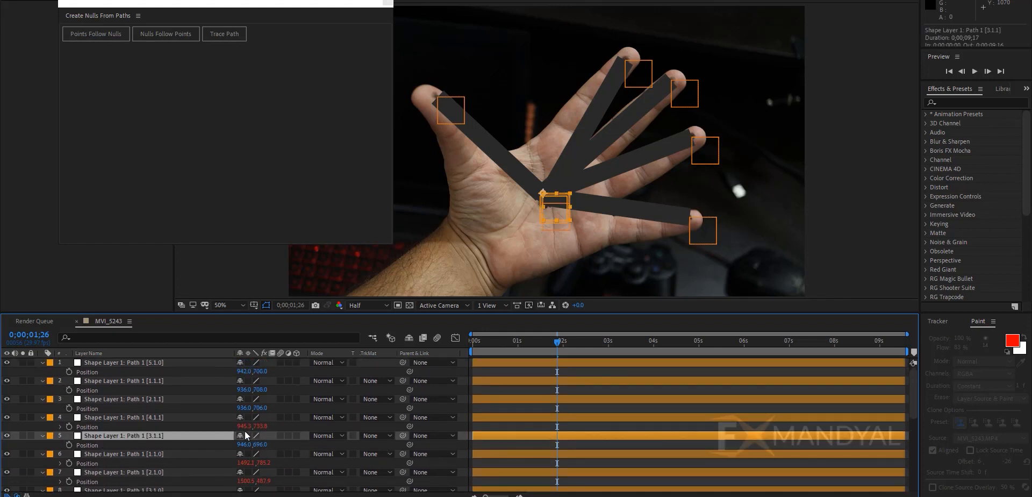
left_click(59, 427)
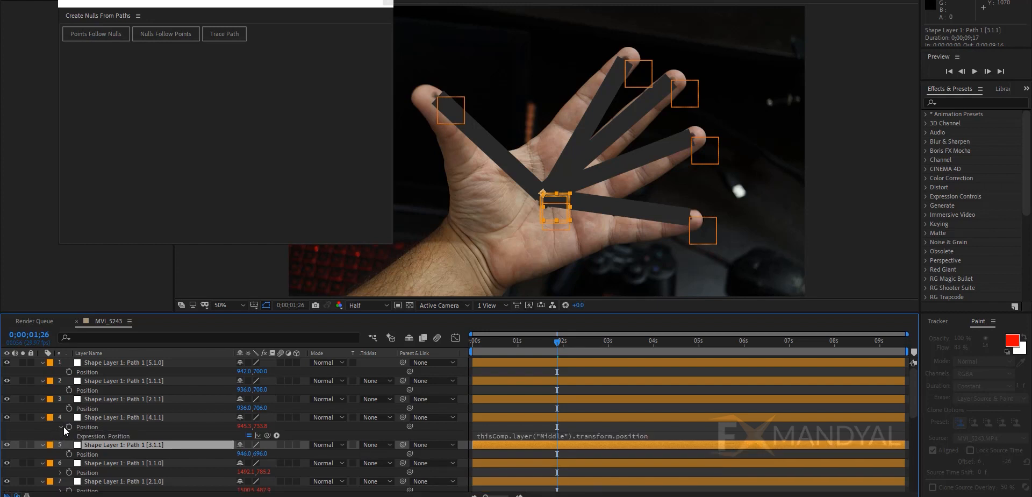
left_click(532, 436)
key("ctrl+c")
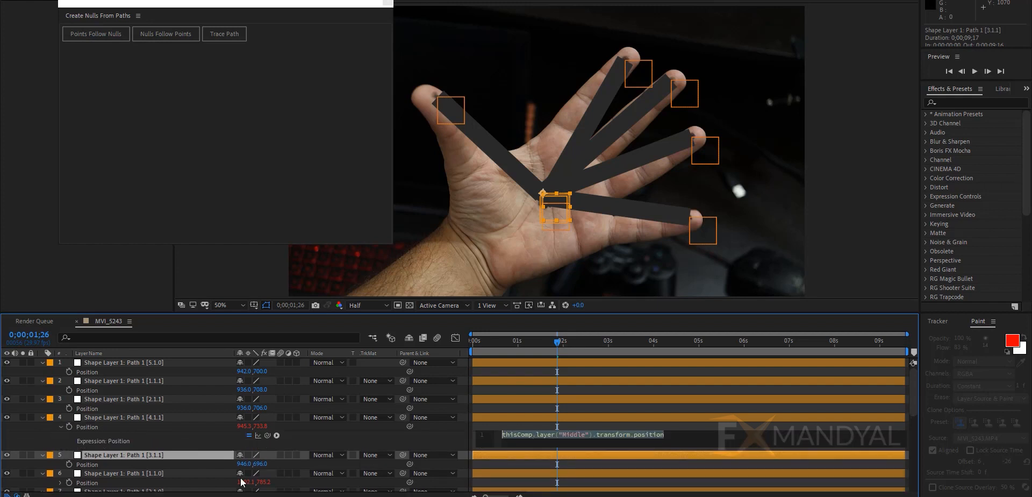
left_click(118, 464)
left_click(69, 464, "alt")
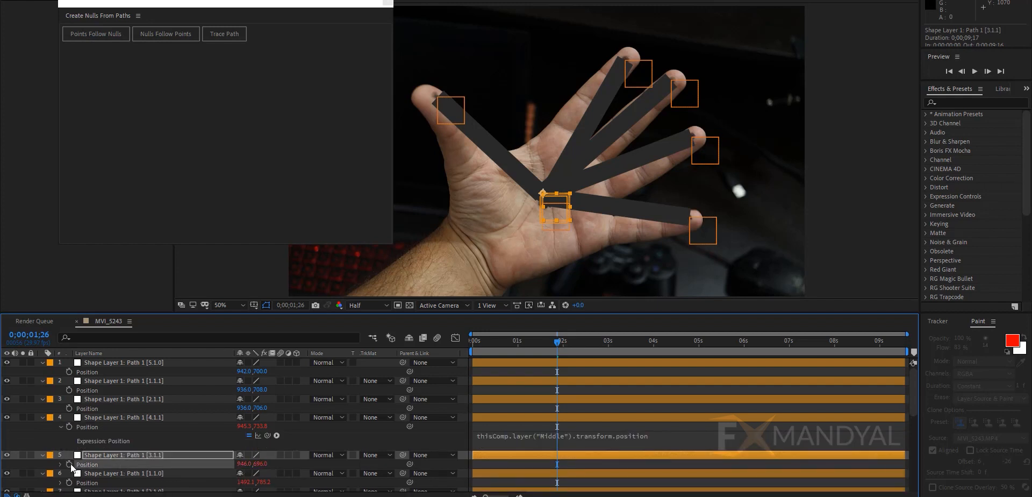
key("ctrl+v")
left_click(57, 440)
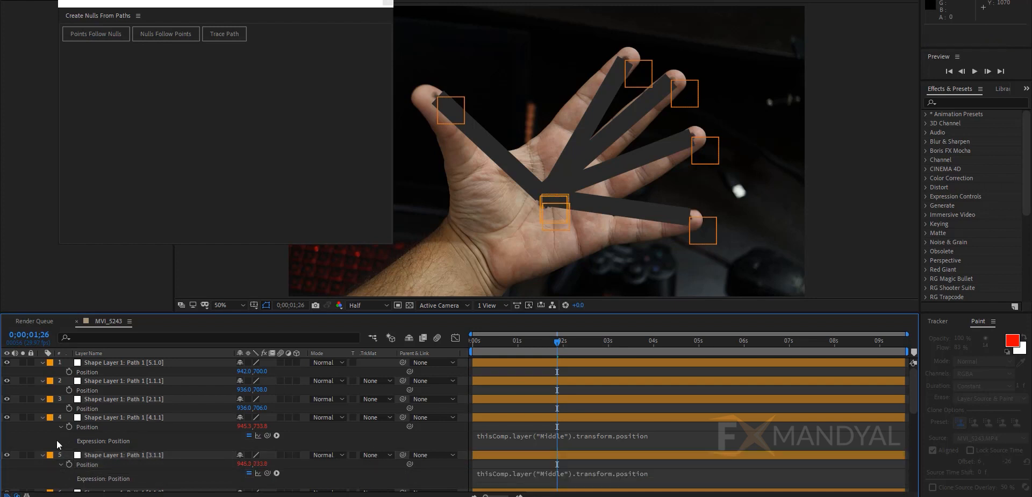
- Paste thisComp.layer("Middle").transform.position as the Position expression of the palm nulls [2.1.1], [1.1.1] and [5.1.0]
left_click_drag(72, 411, 67, 371)
key("alt+shift+equal")
key("ctrl+v")
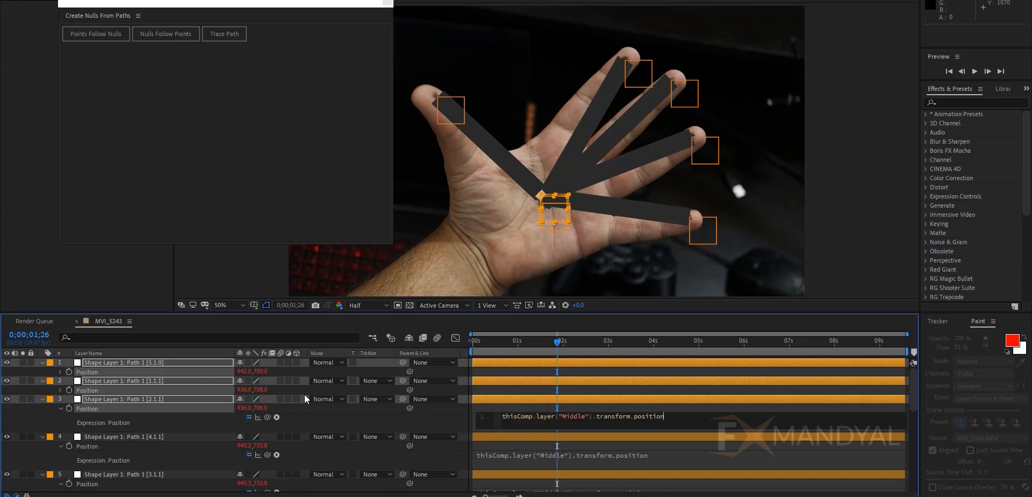
left_click(60, 390)
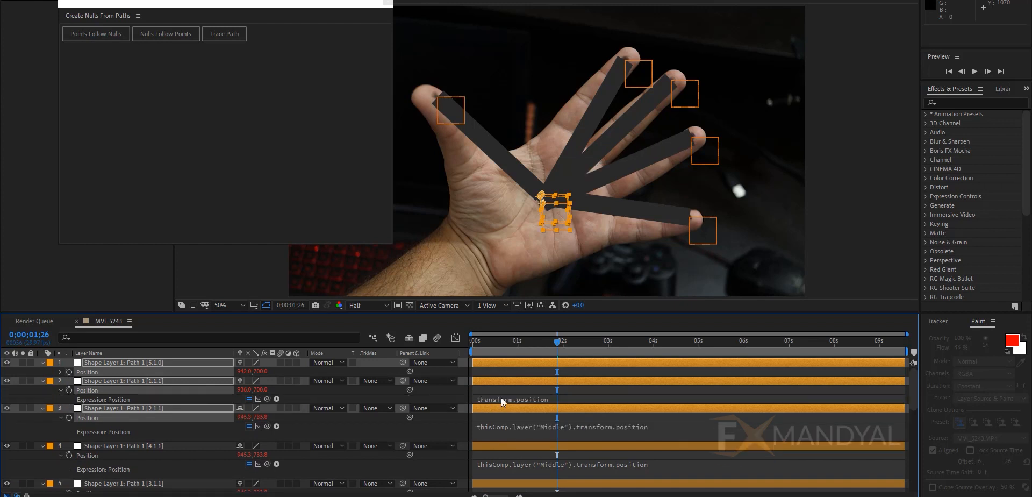
left_click(502, 400)
key("ctrl+v")
left_click(60, 372)
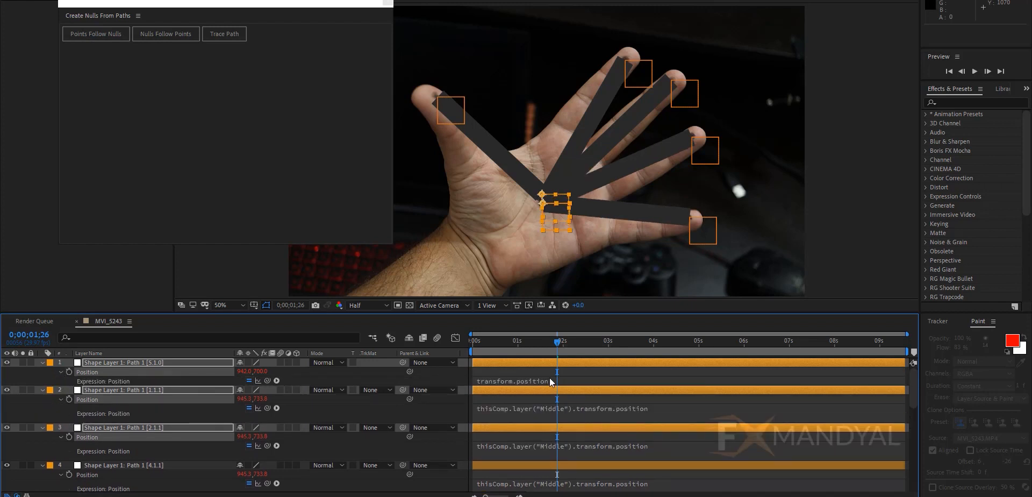
left_click(549, 377)
key("ctrl+v")
left_click(486, 375)
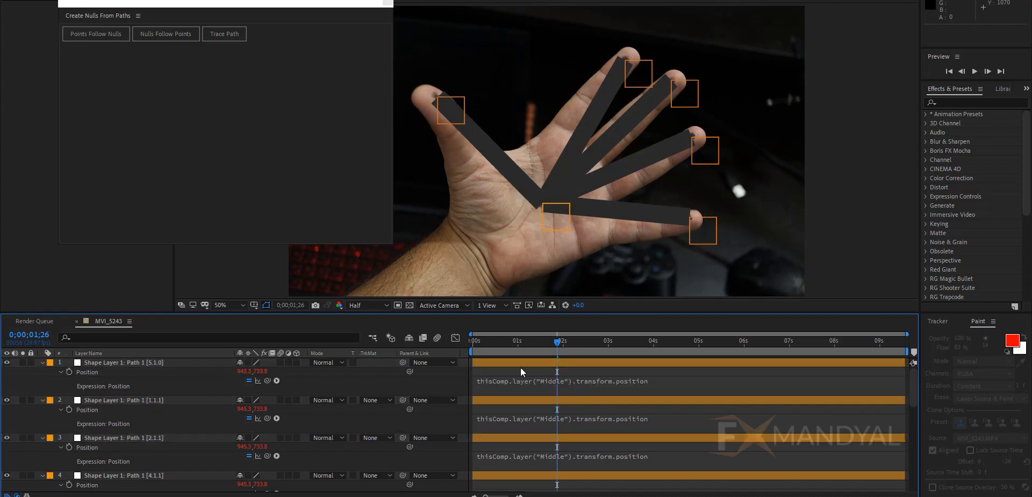
- Return the playhead to the composition's start and collapse the revealed properties of all layers
left_click_drag(520, 342, 472, 342)
left_click(143, 367)
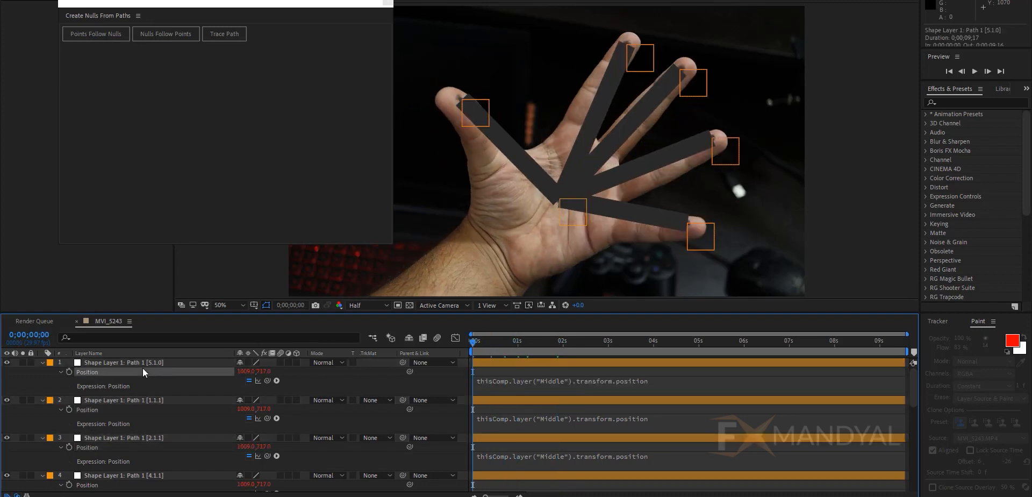
key("ctrl+a")
left_click(42, 362)
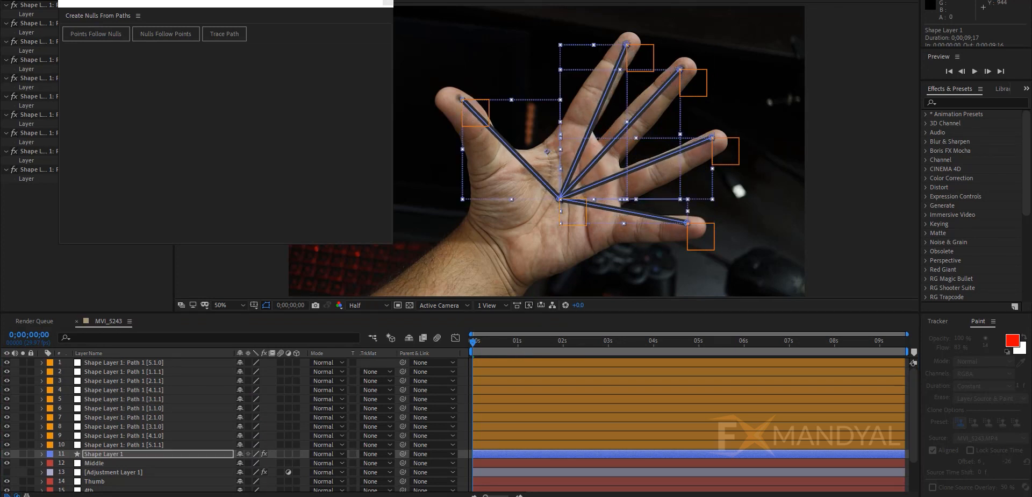
- Close the Create Nulls From Paths panel and preview the animation from the start
left_click(387, 3)
left_click(190, 115)
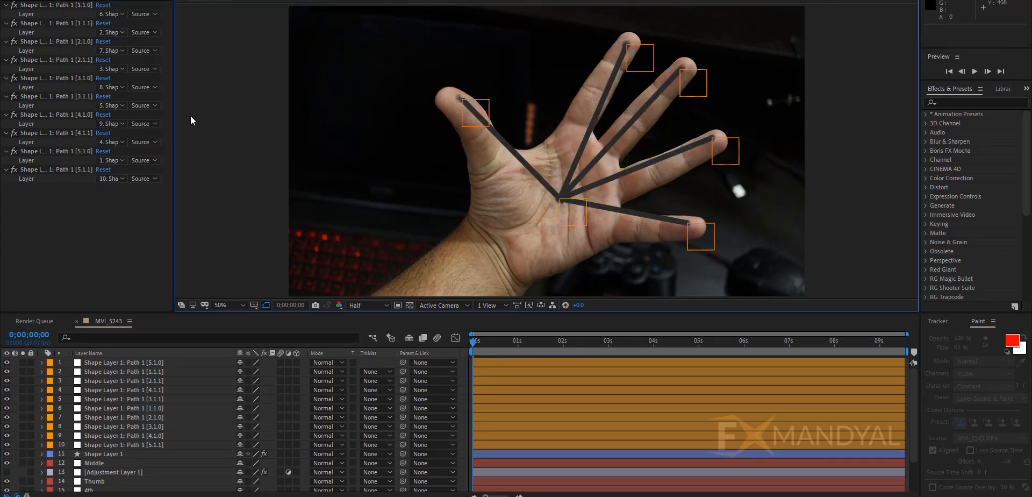
key("space")
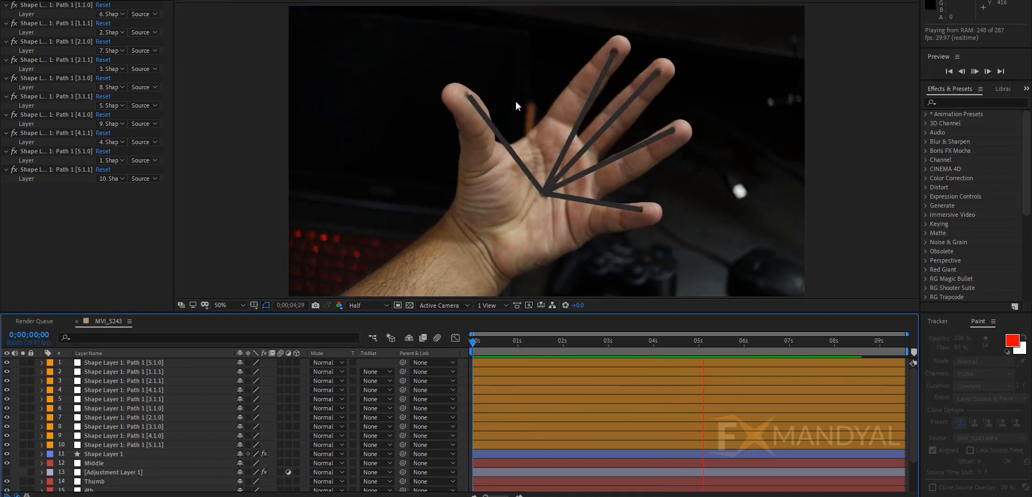
- Change the stroke of Shape Layer 1 to light blue and preview the lines following the hand
left_click(107, 455)
left_click(230, 116)
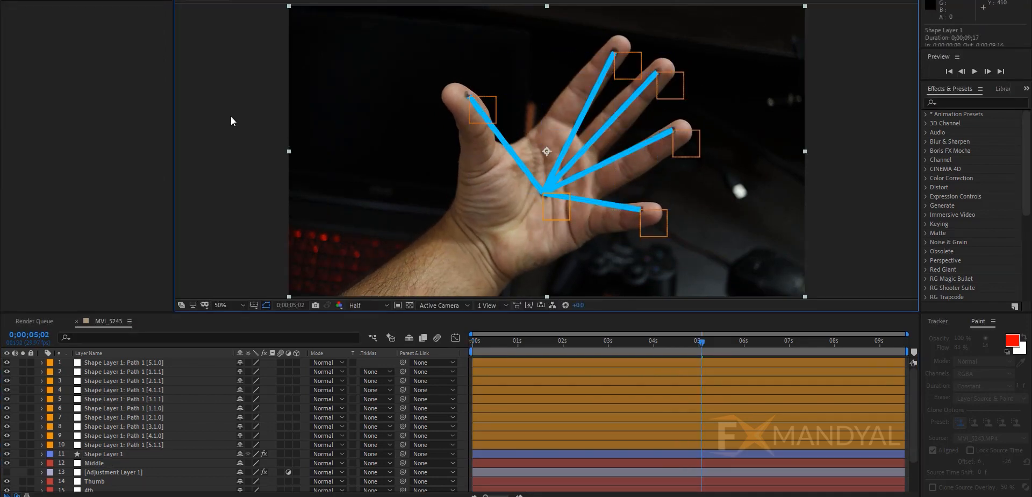
key("slash")
key("space")
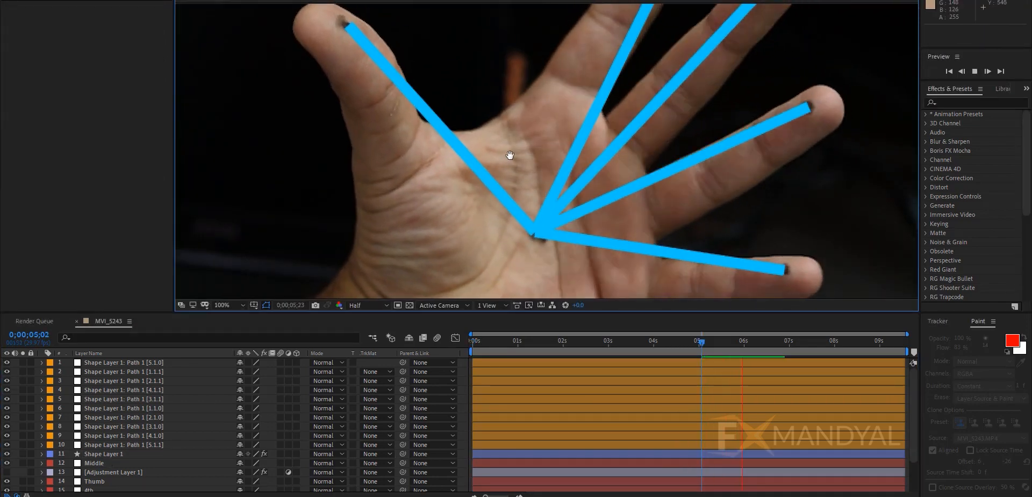
key("comma")
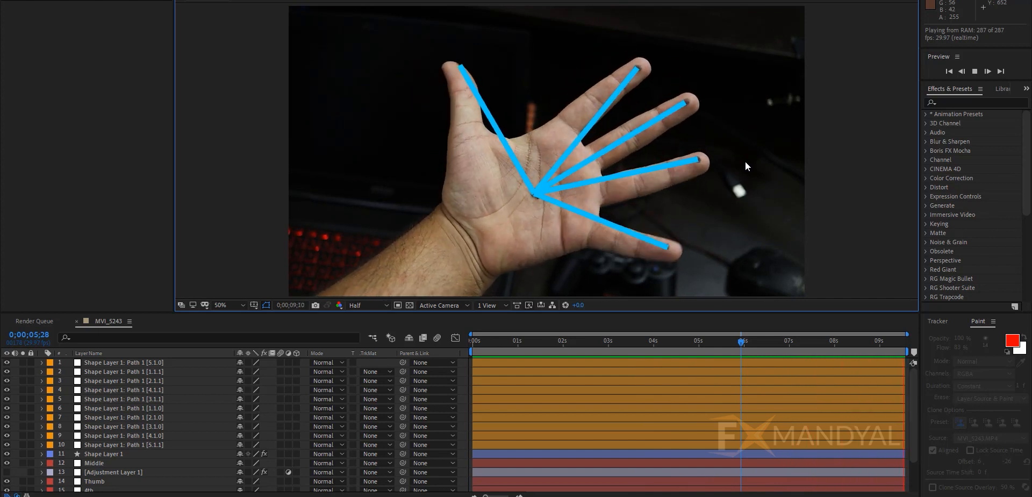
- Turn Adjustment Layer 1's visibility back on and preview the glow with the lines from the composition's start
key("space")
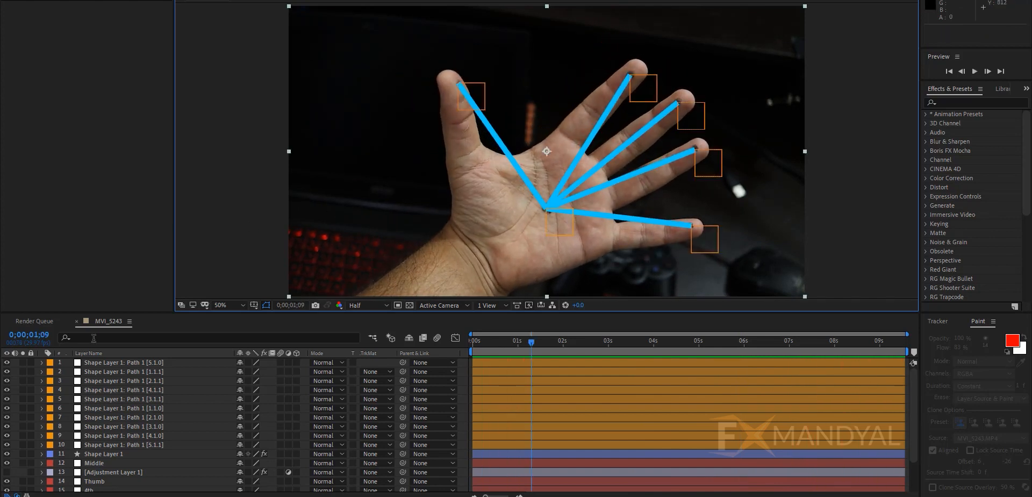
scroll(114, 429, "down", 3)
left_click(7, 444)
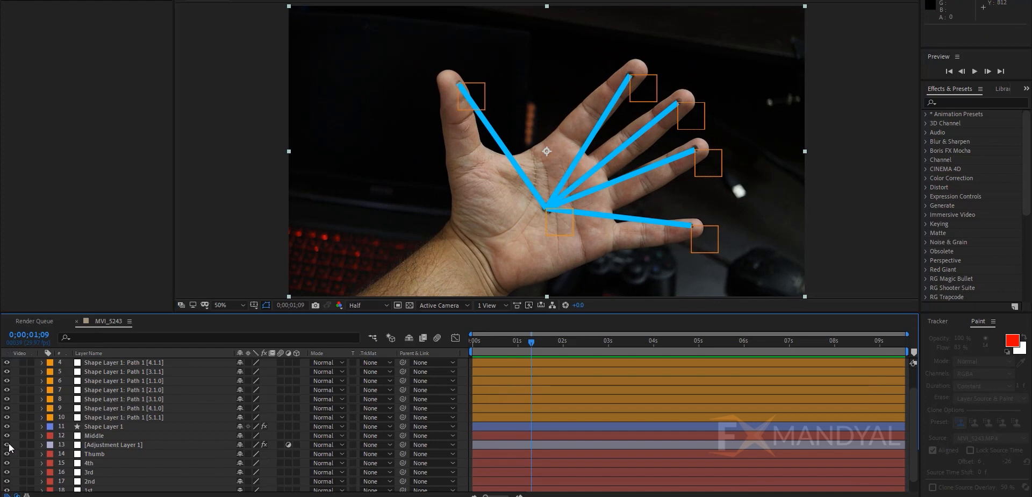
key("Home")
key("space")
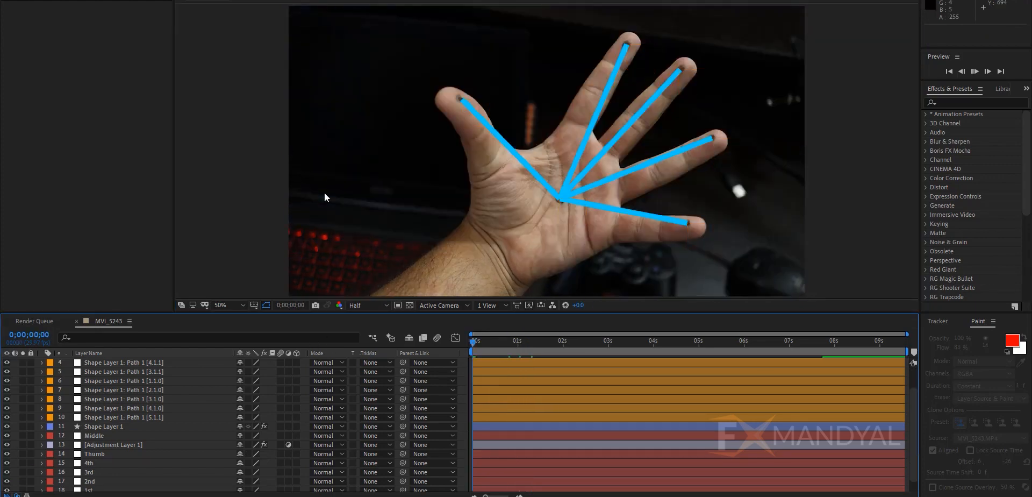
key("space")
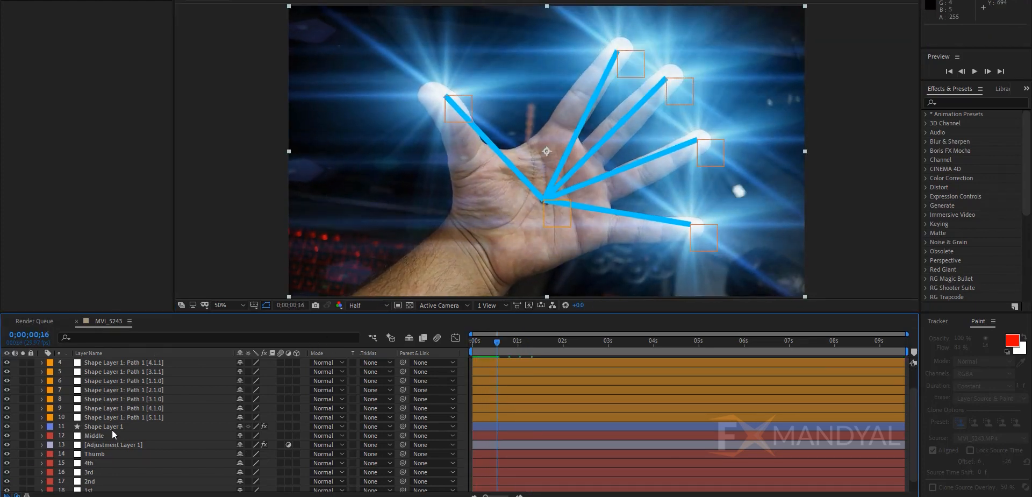
- Search the effects for Glow and apply uni.Glow to Shape Layer 1
left_click(112, 428)
left_click(989, 101)
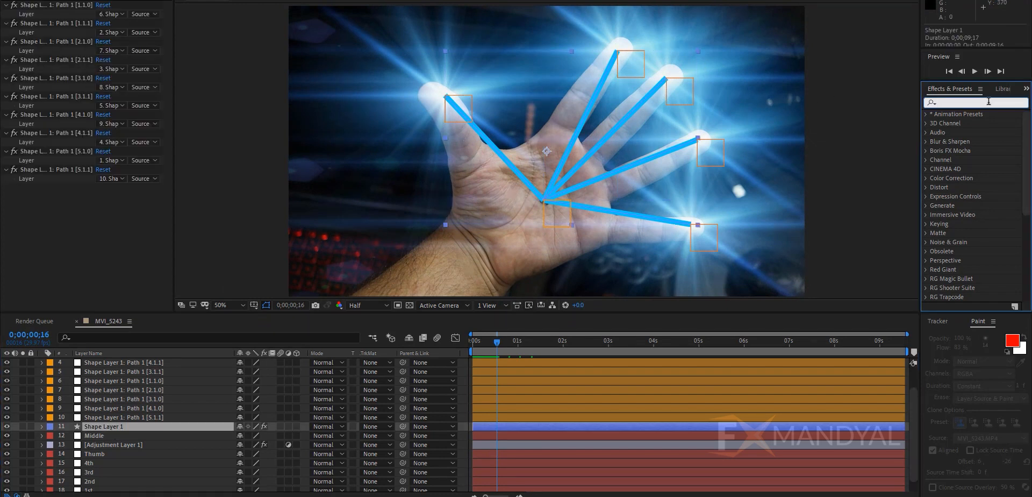
type("Glow")
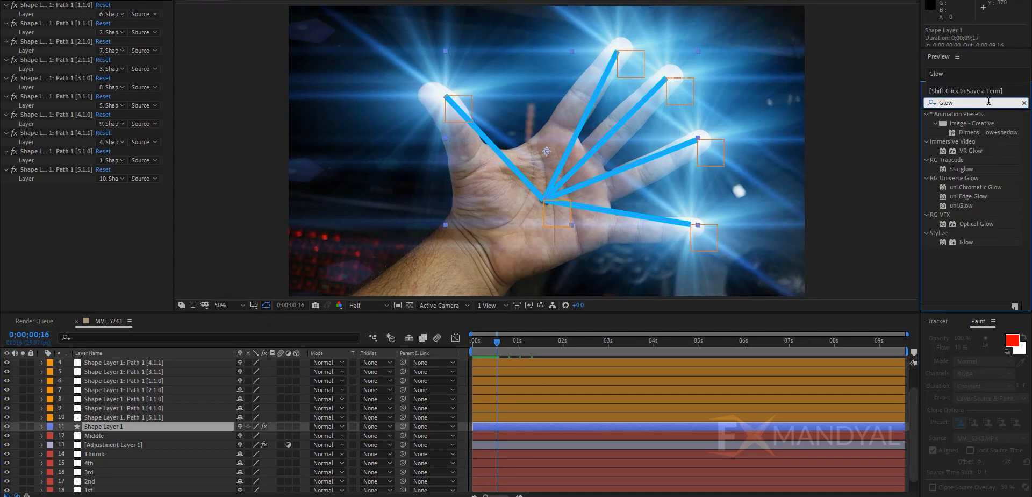
left_click_drag(962, 205, 82, 241)
- Apply the Cool preset of Edge Glow from the Universe Dashboard to Shape Layer 1, and close the dashboard
left_click(89, 166)
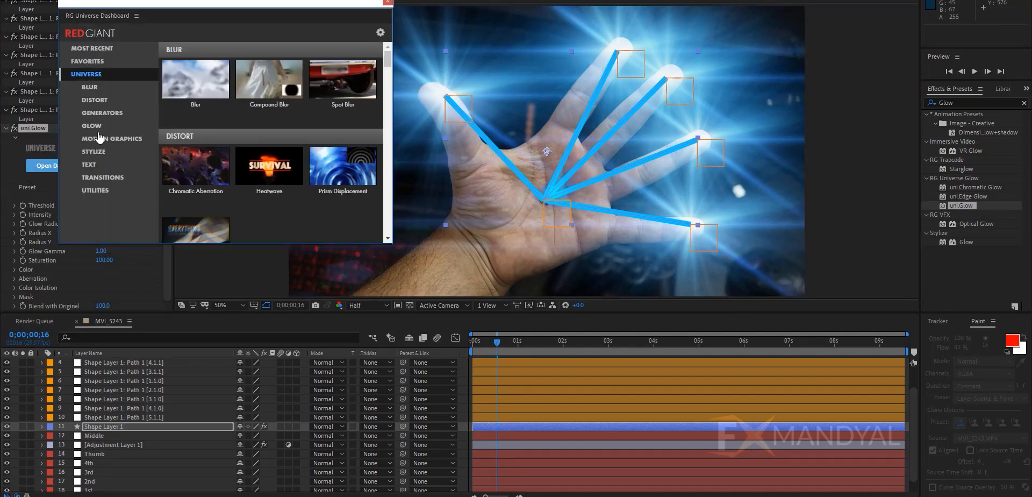
left_click(96, 126)
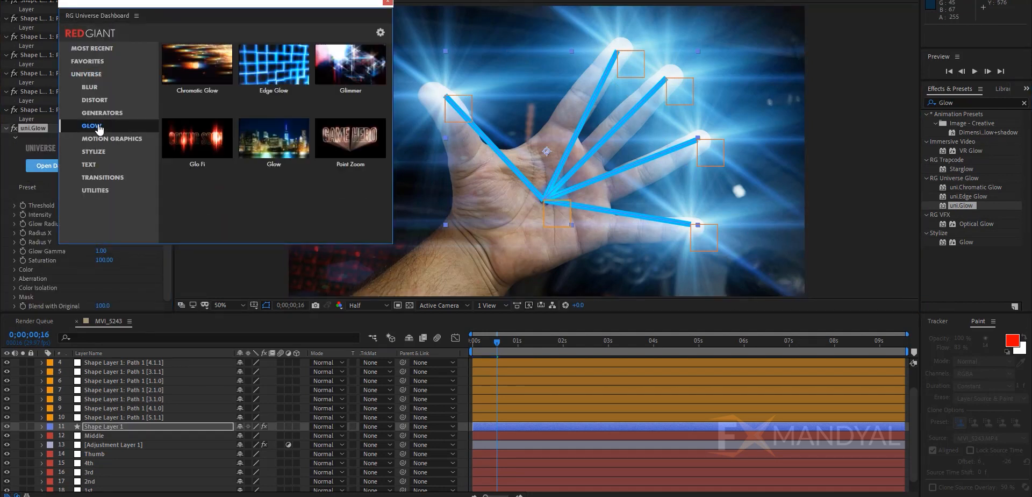
left_click(257, 66)
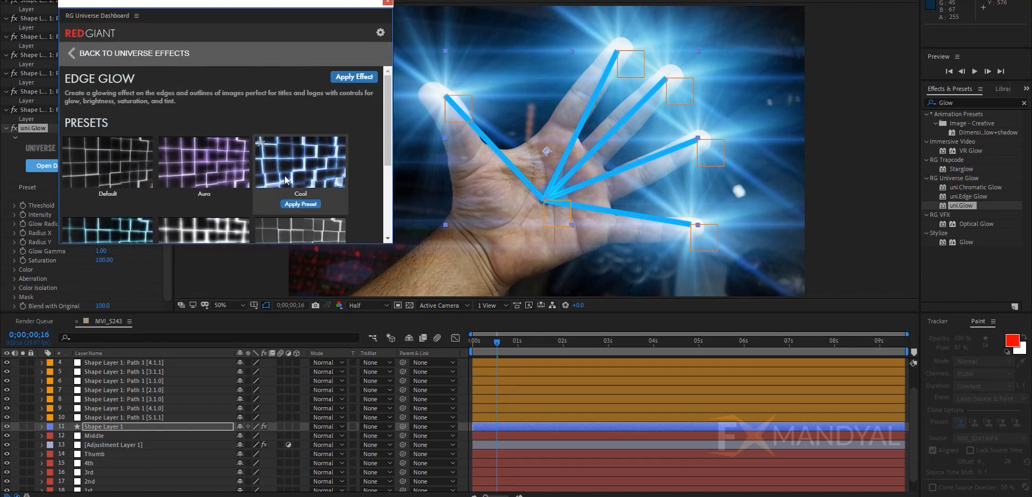
left_click(301, 204)
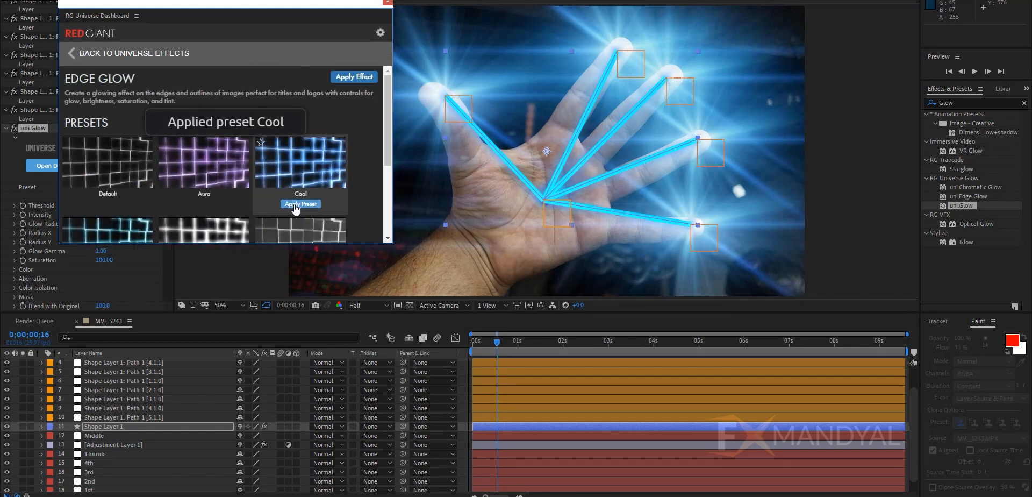
left_click(386, 3)
- Replace the light blue strokes of Shapes 1 to 5 with a white Stroke added to Shape Layer 1's contents
left_click(42, 426)
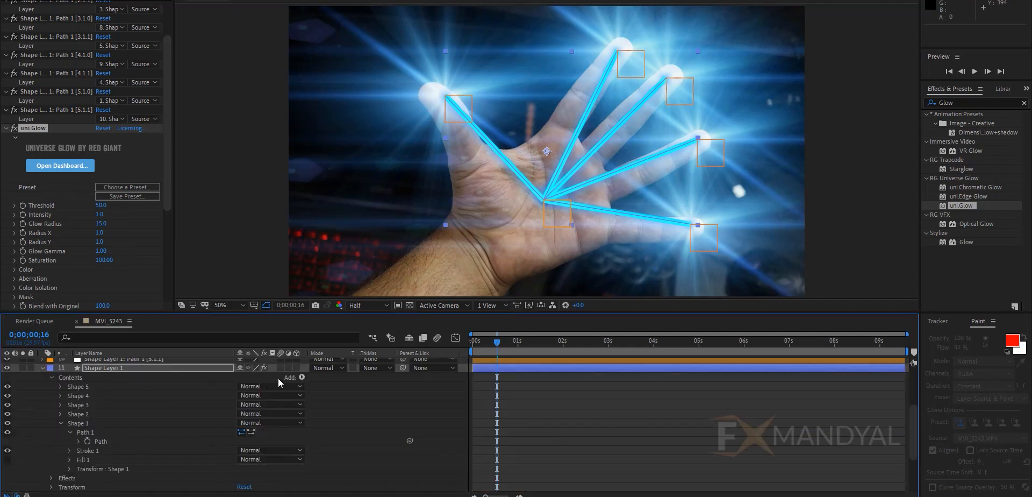
left_click(301, 376)
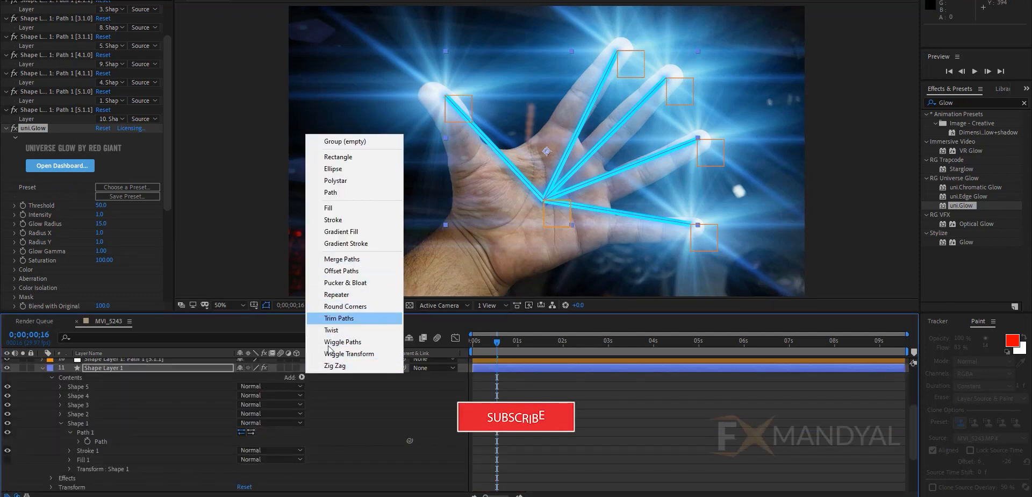
left_click(333, 219)
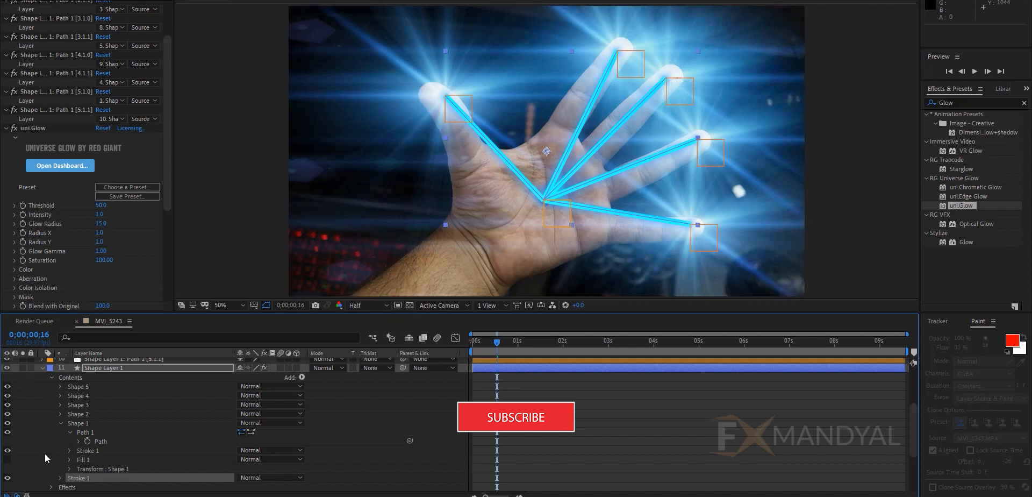
left_click(81, 422)
left_click(80, 385, "shift")
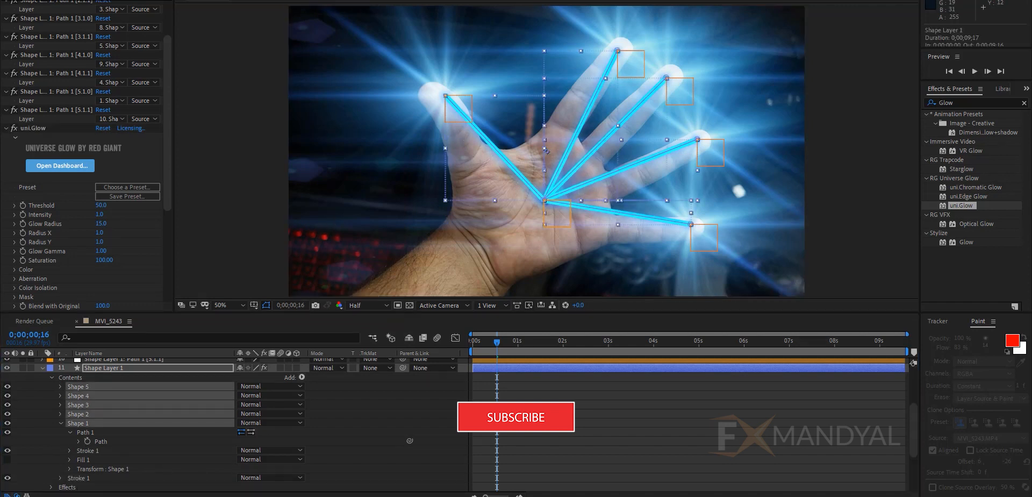
left_click(139, 366)
- Set the added Stroke's width to 24 and its taper Start Length to 22%
left_click(60, 477)
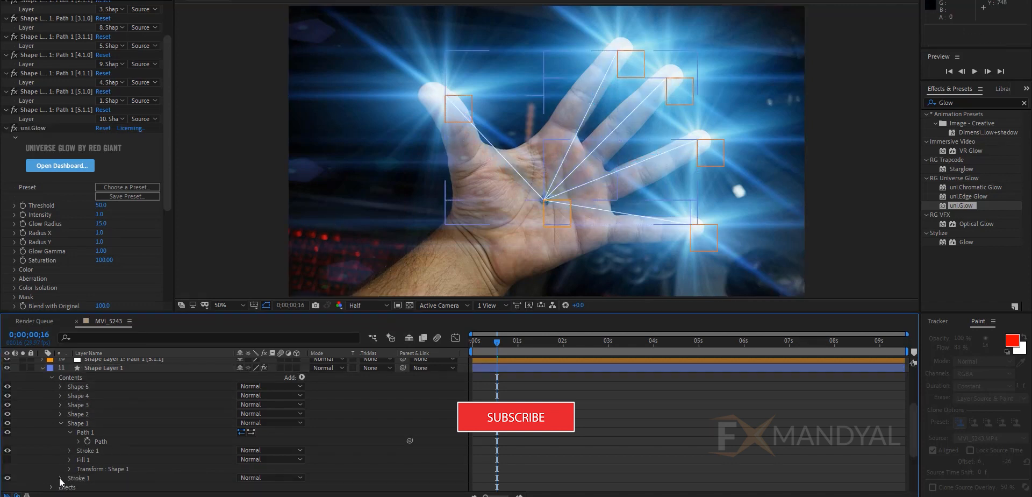
scroll(201, 474, "down", 3)
scroll(86, 450, "down", 1)
left_click_drag(242, 431, 259, 441)
left_click(69, 451)
scroll(75, 449, "down", 1)
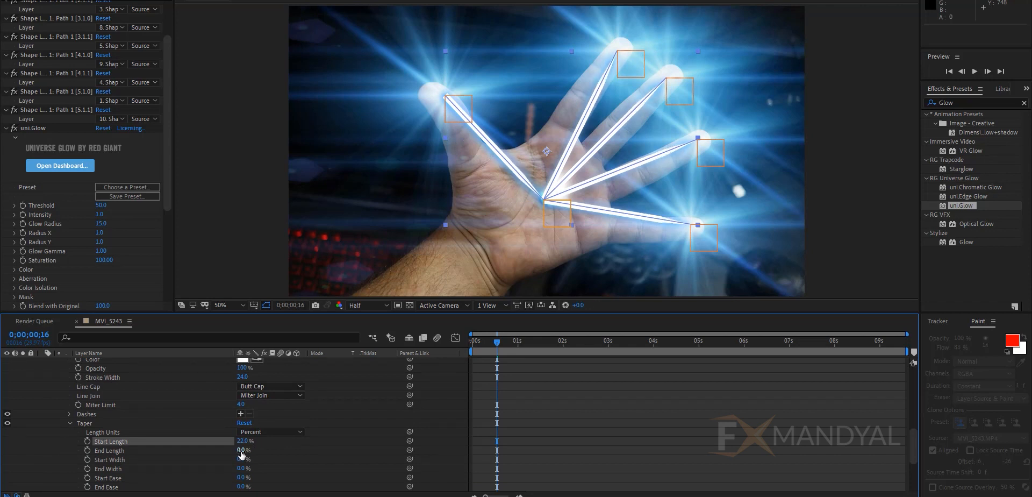
scroll(107, 416, "up", 6)
scroll(107, 415, "up", 1)
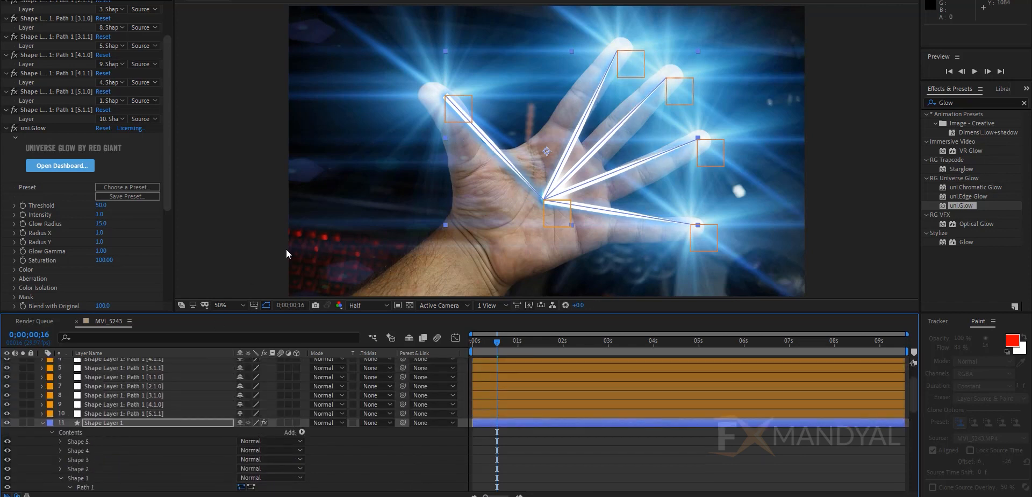
- Reverse the direction of Path 1 in Shape 1 and scrub through the timeline to check the tapered lines
left_click(91, 478)
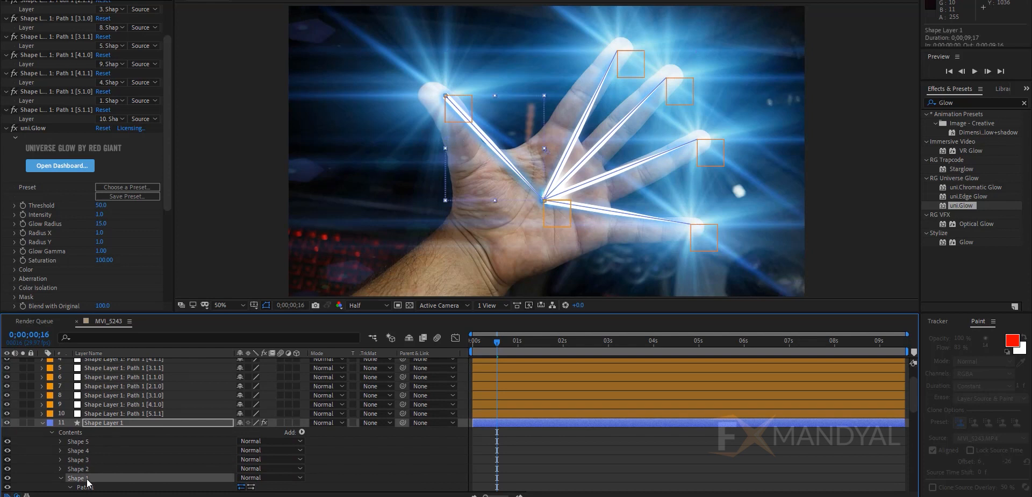
scroll(88, 481, "down", 1)
left_click(251, 460)
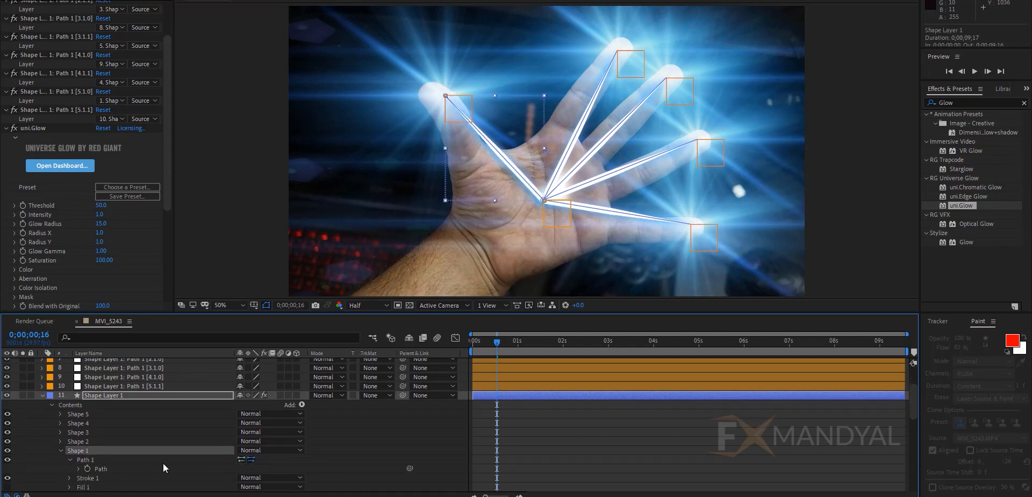
left_click(58, 469)
scroll(574, 152, "down", 1)
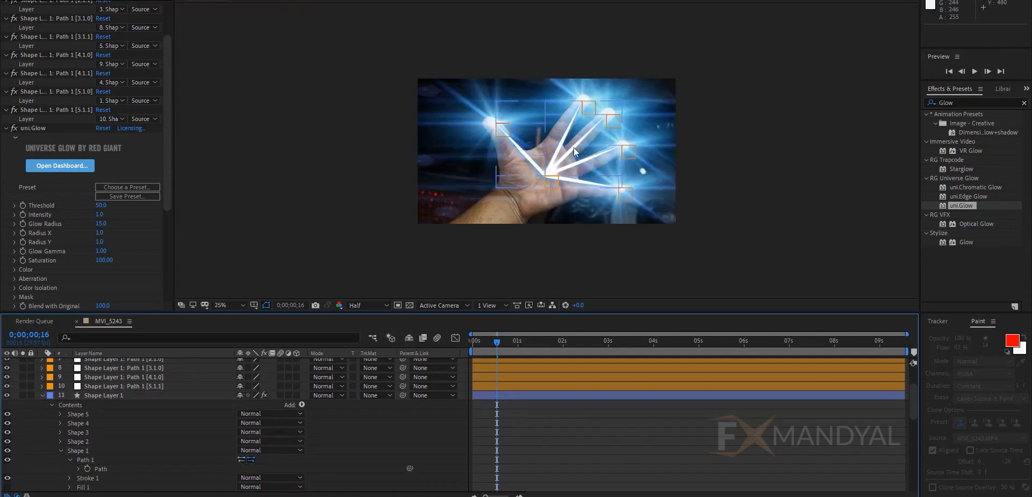
left_click_drag(476, 347, 608, 363)
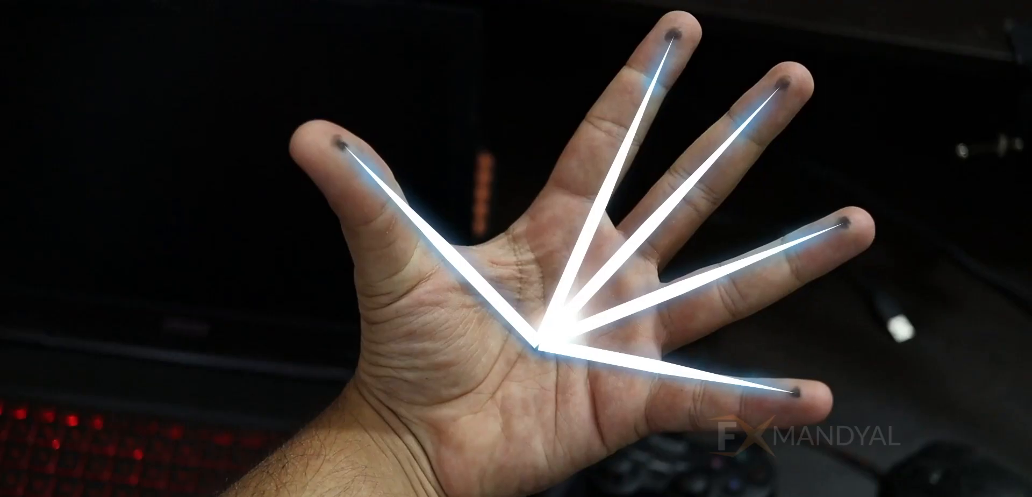